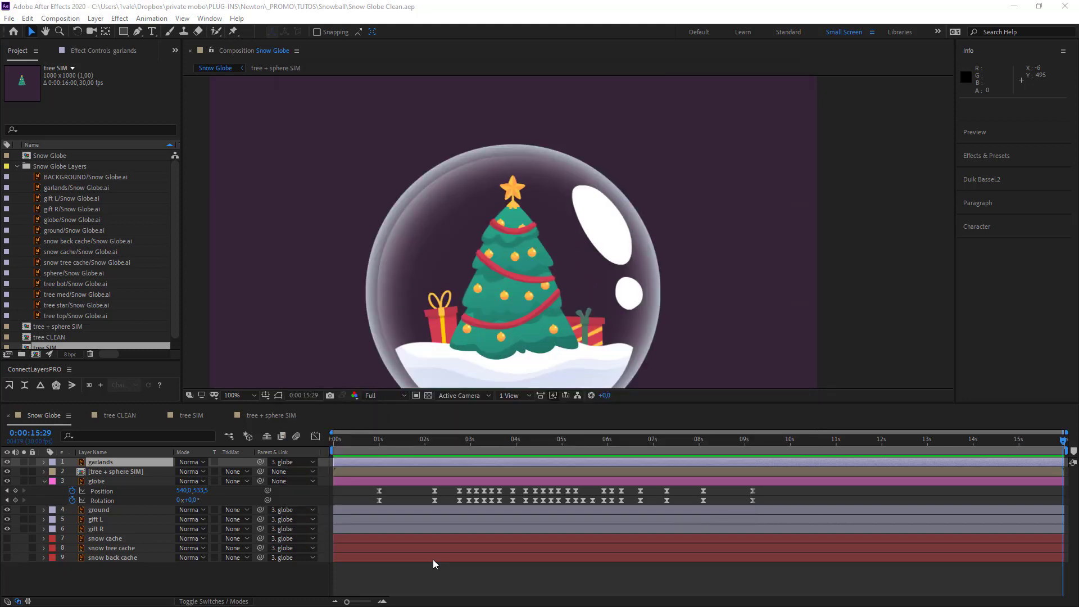
Collapse the Snow Globe Layers folder and open the tree SIM composition at its first frame.
click(16, 166)
click(49, 248)
click(56, 197)
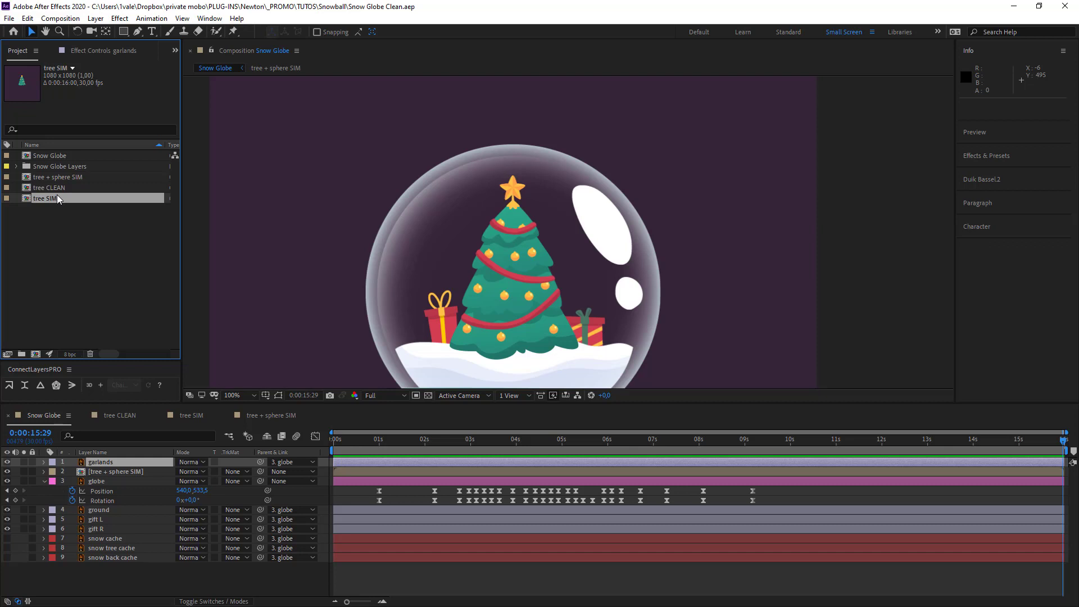
double_click(56, 195)
drag(353, 441, 221, 466)
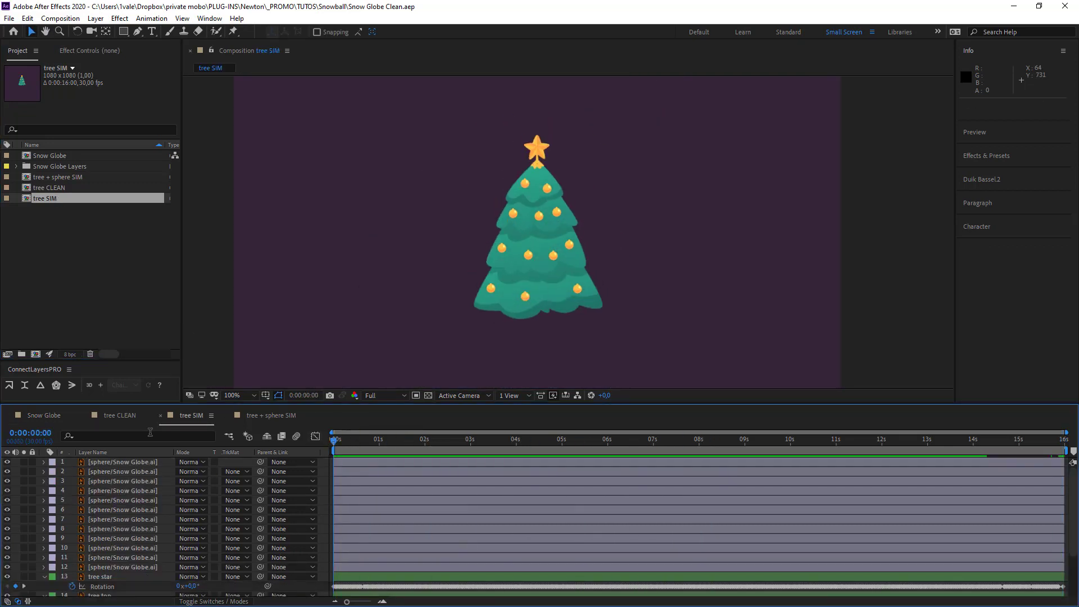
Duplicate the tree SIM composition and rename the copy garlands.
click(117, 302)
click(53, 202)
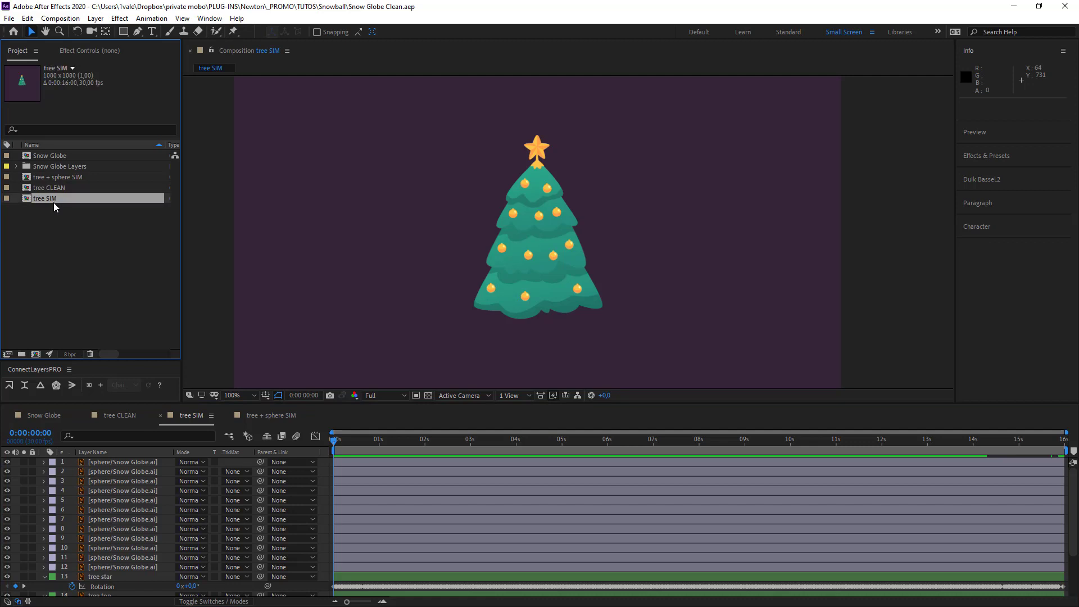
key(ctrl+d)
key(Return)
key(BackSpace)
key(BackSpace)
key(BackSpace)
key(BackSpace)
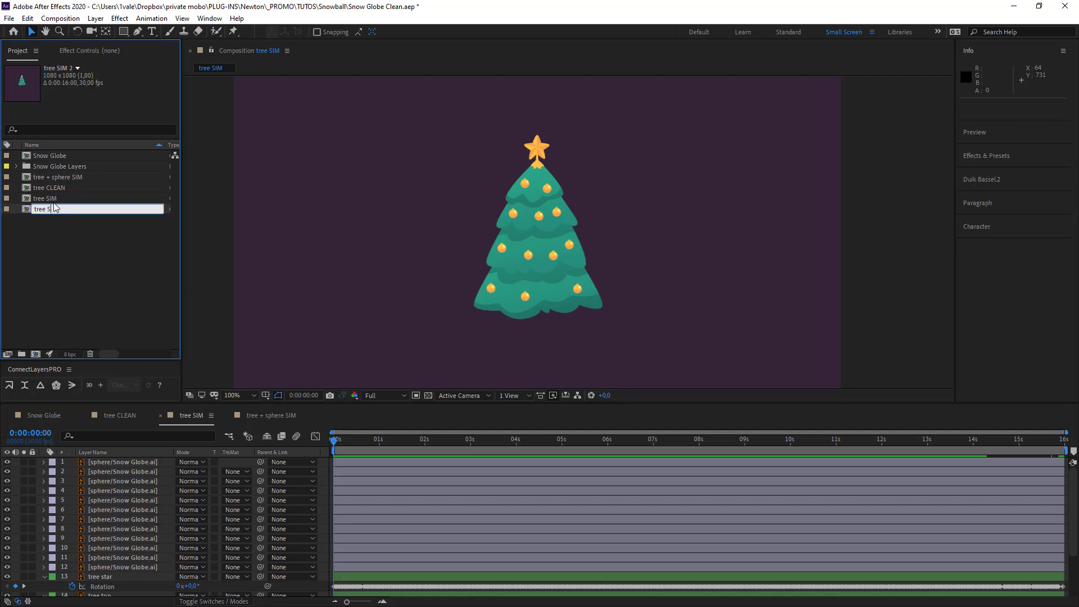
key(BackSpace)
key(BackSpace)
key(BackSpace)
text(garlands)
key(Return)
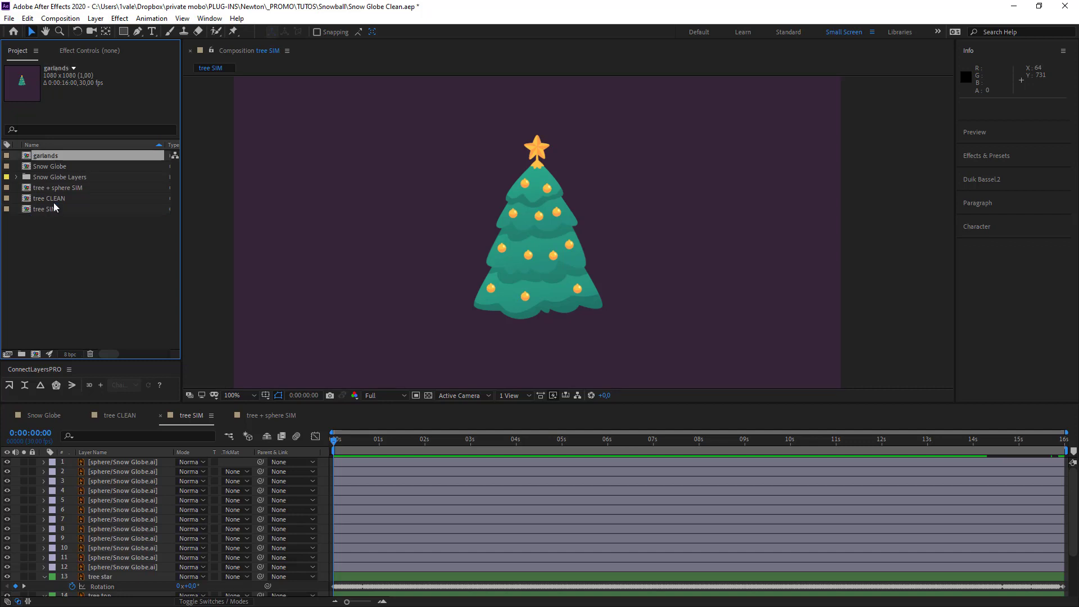
Open the garlands composition and delete all twelve sphere layers.
double_click(49, 156)
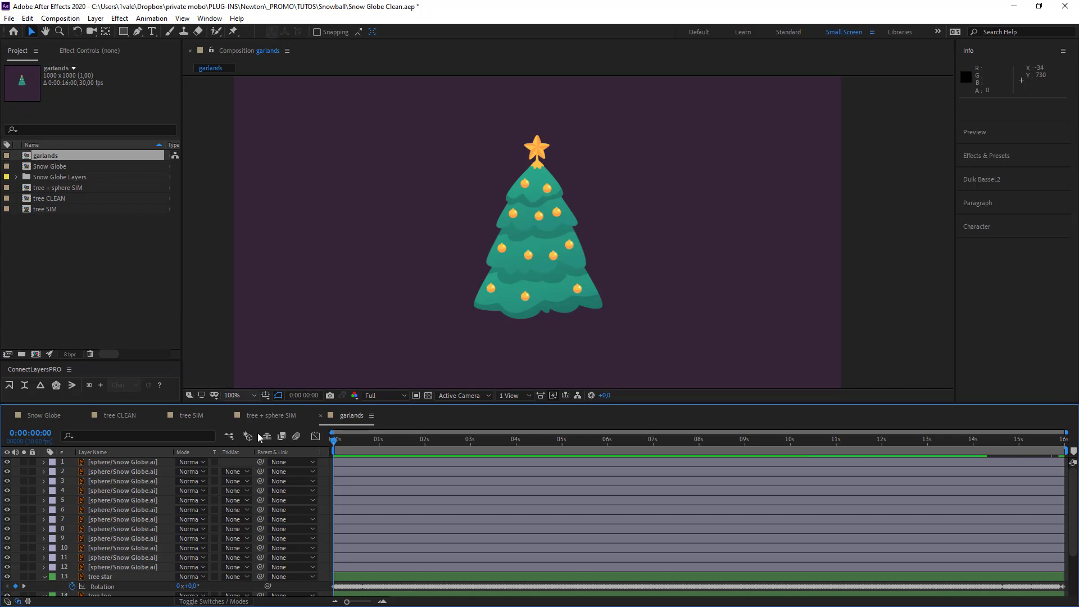
click(147, 463)
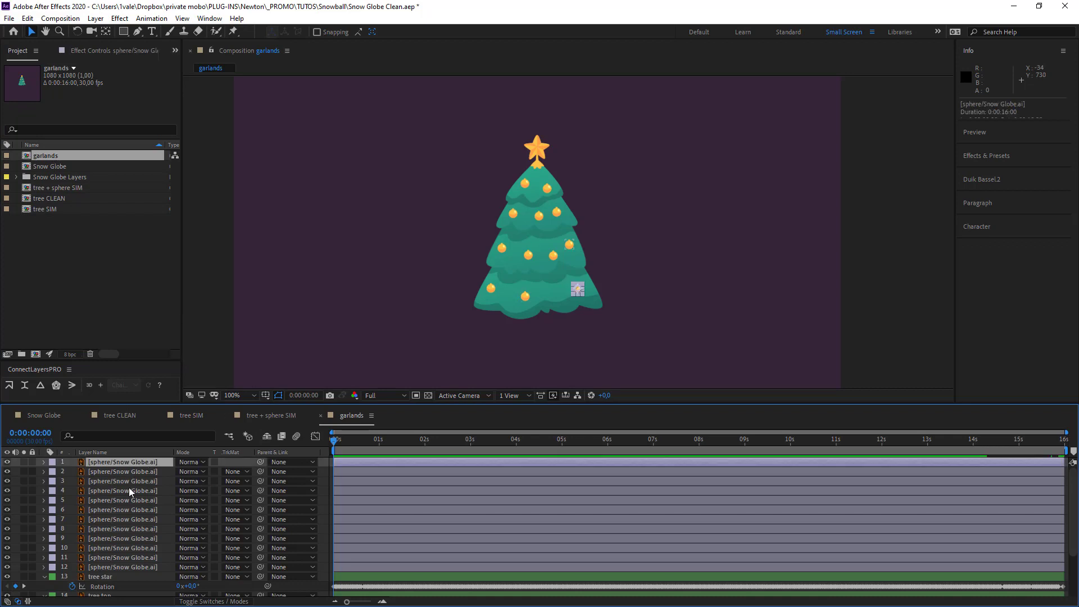
shift+click(120, 567)
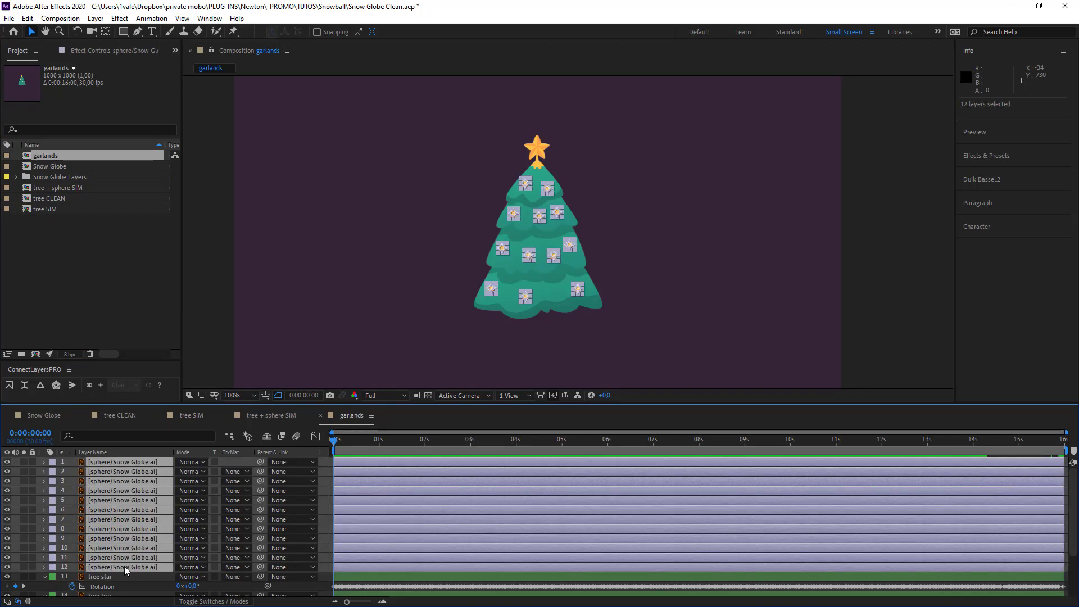
key(Delete)
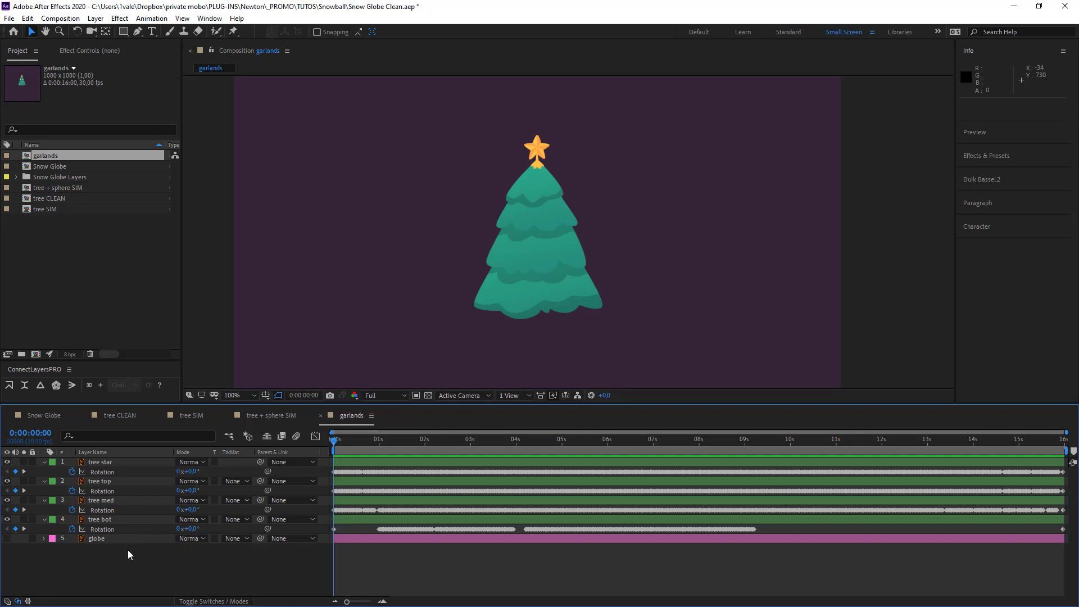
Delete the globe and tree star layers and collapse the tree layers' rotation keyframes.
click(102, 537)
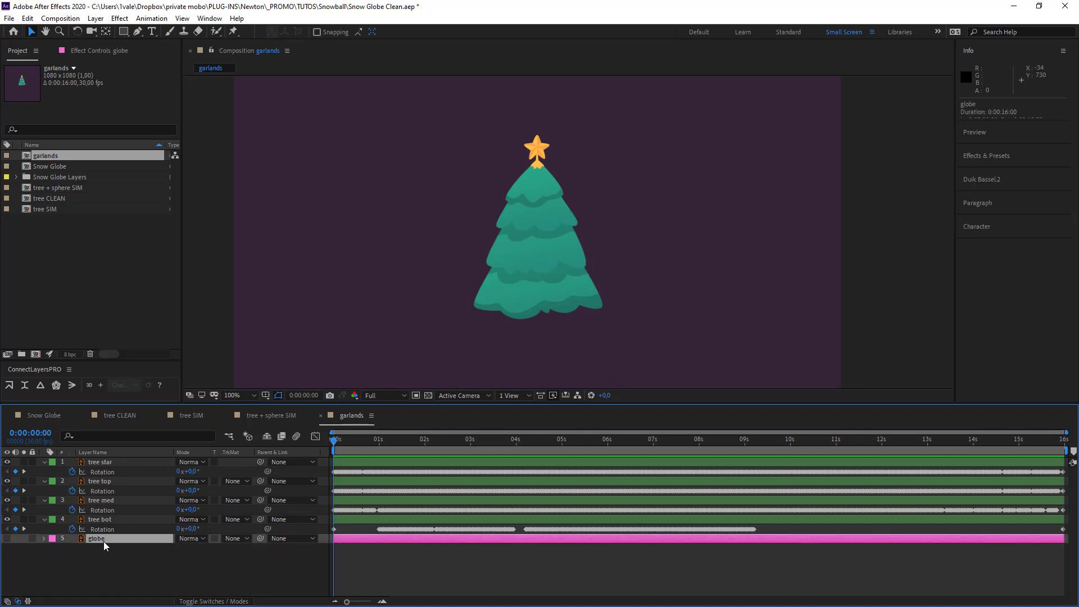
key(Delete)
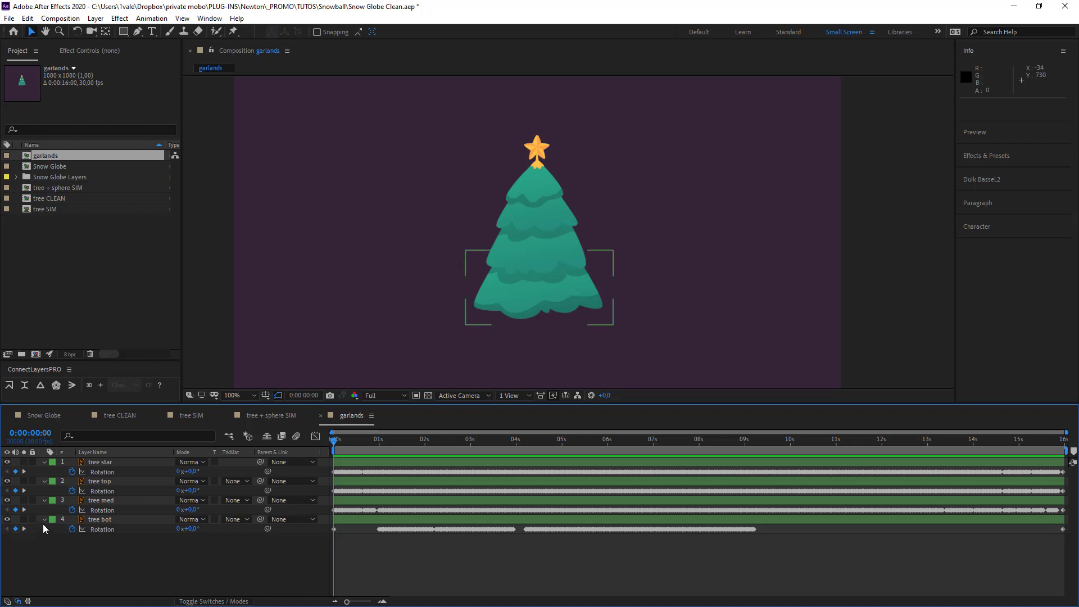
key(ctrl+a)
key(u)
click(109, 557)
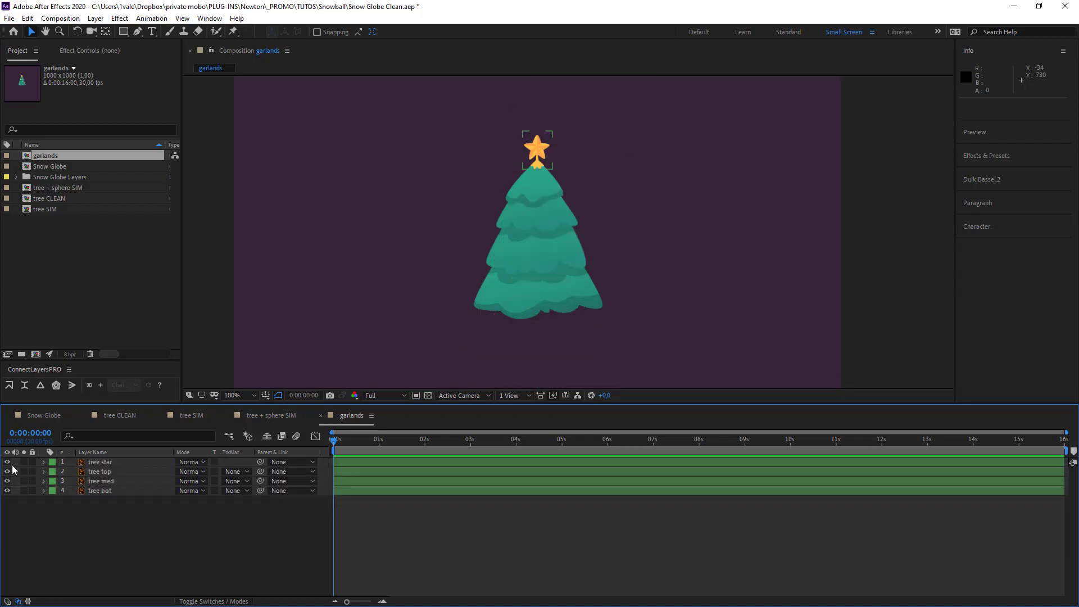
click(92, 462)
key(Delete)
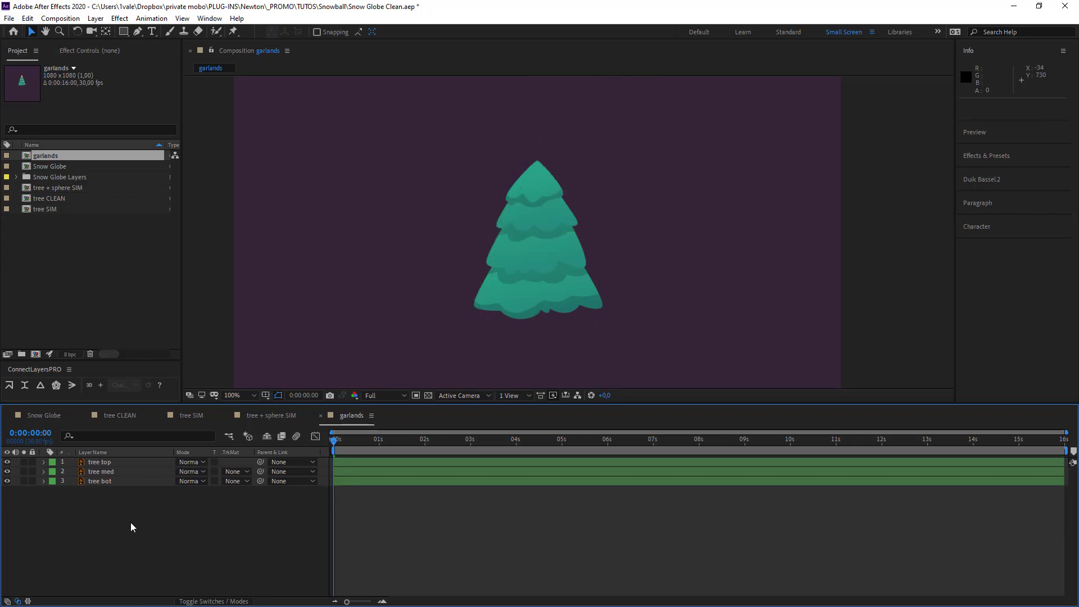
Copy the garlands layer from the Snow Globe composition into the garlands composition, above the tree layers.
click(52, 415)
click(116, 462)
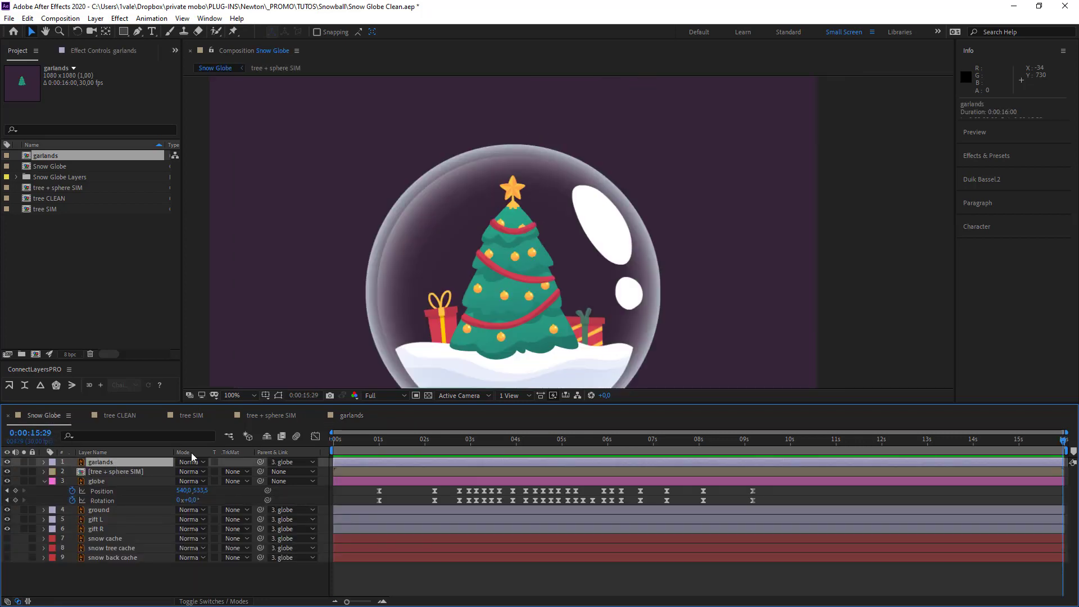
click(340, 415)
click(168, 538)
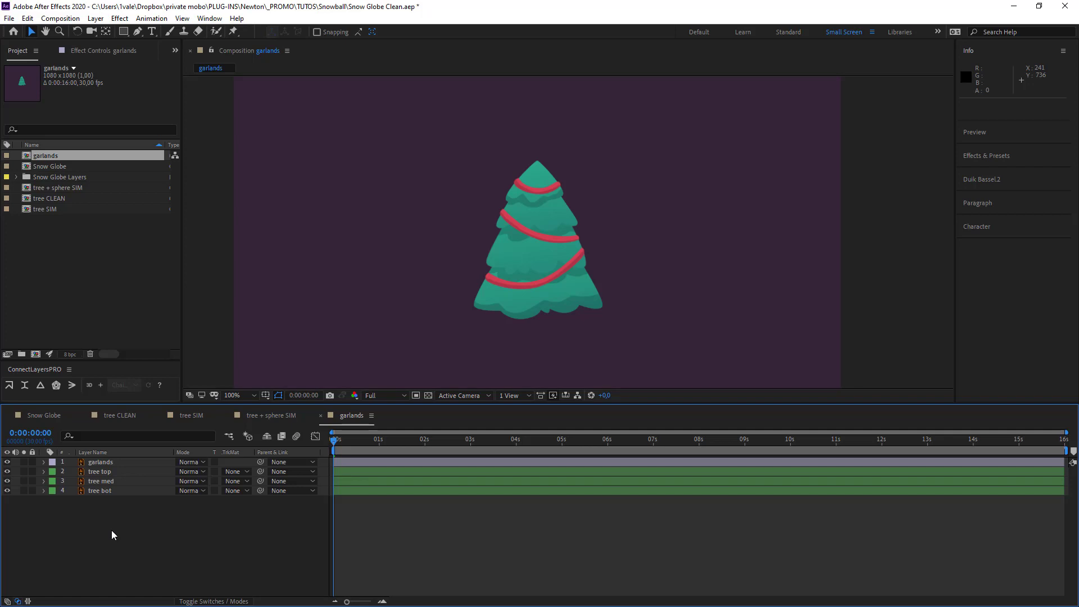
Add a null object with an Orange label and scale it down to 34%.
key(ctrl+alt+shift+y)
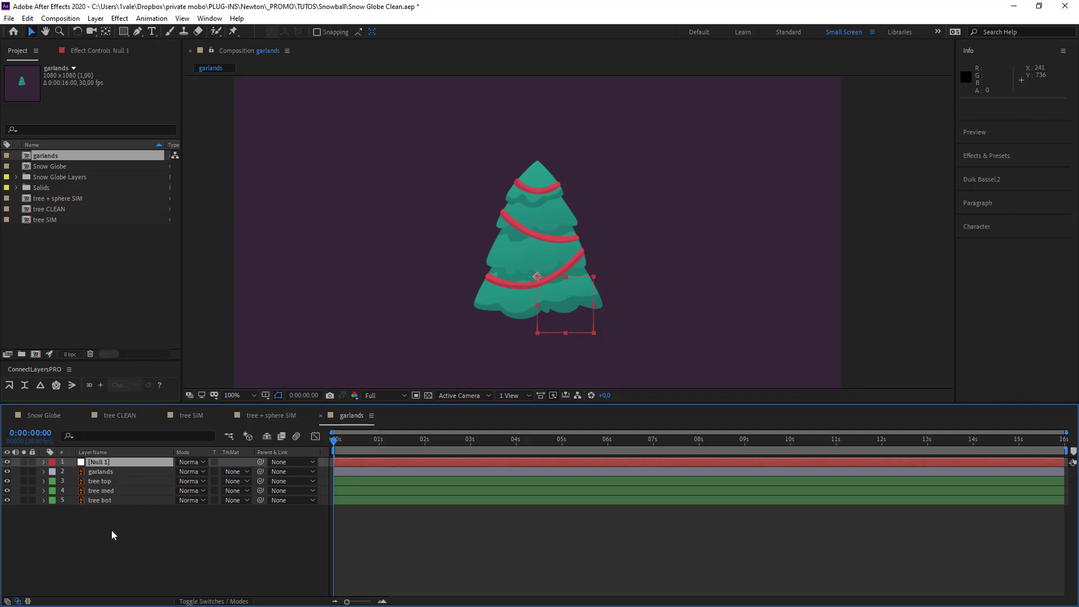
click(52, 462)
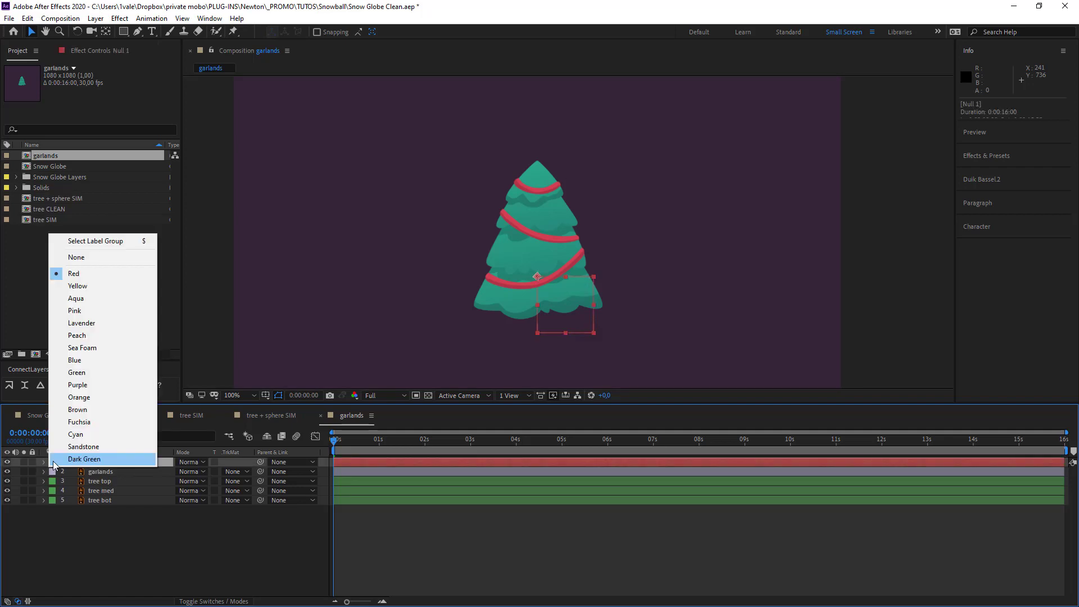
click(103, 396)
key(s)
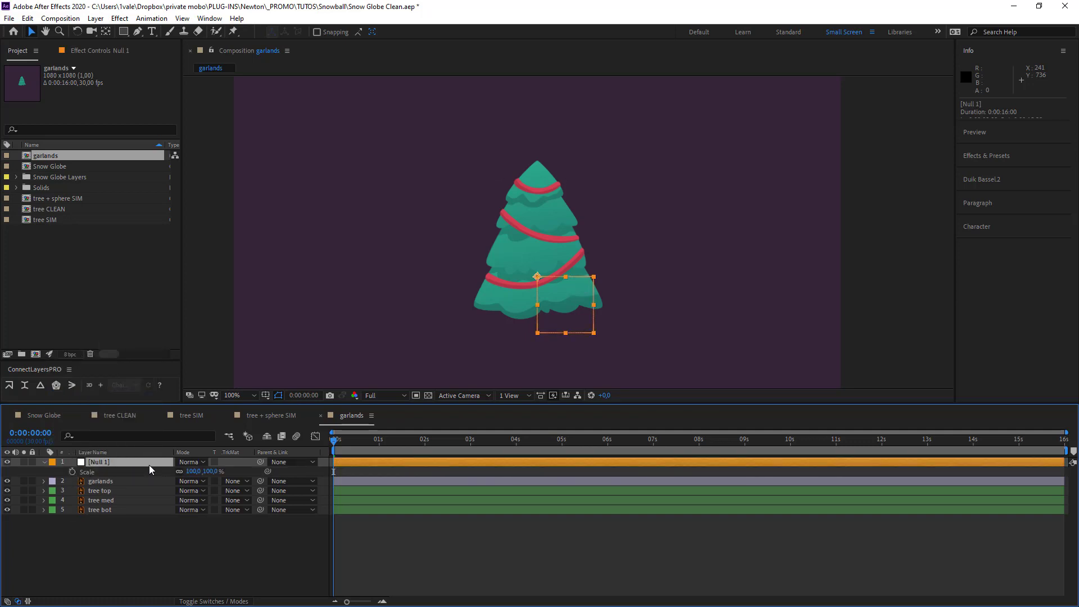
drag(211, 471, 168, 464)
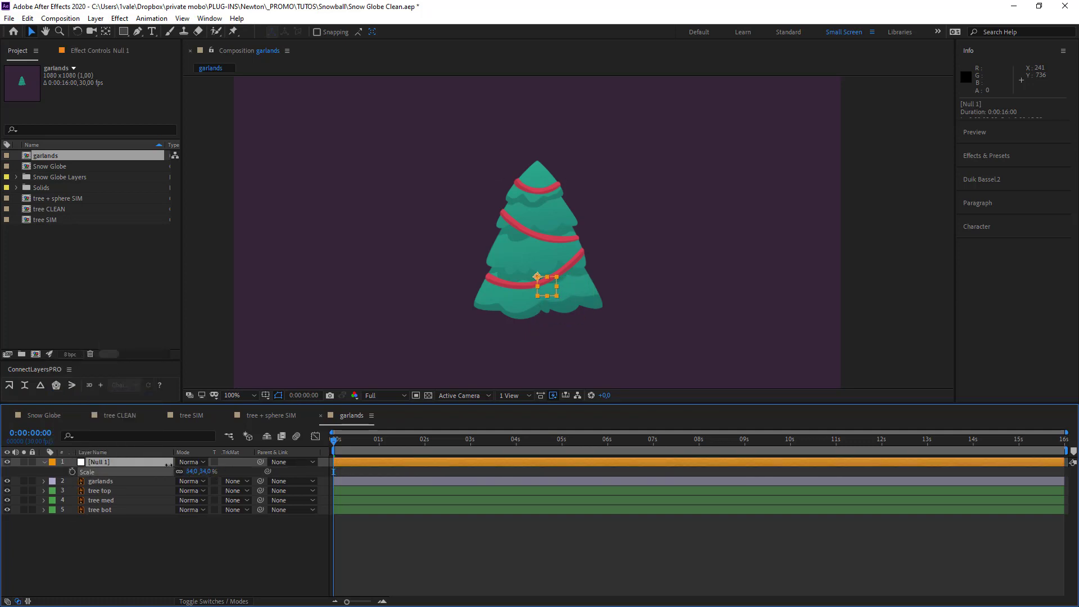
Place the null on the left end of the uppermost garland and a duplicate of it on the right end.
scroll(497, 250, up, 2)
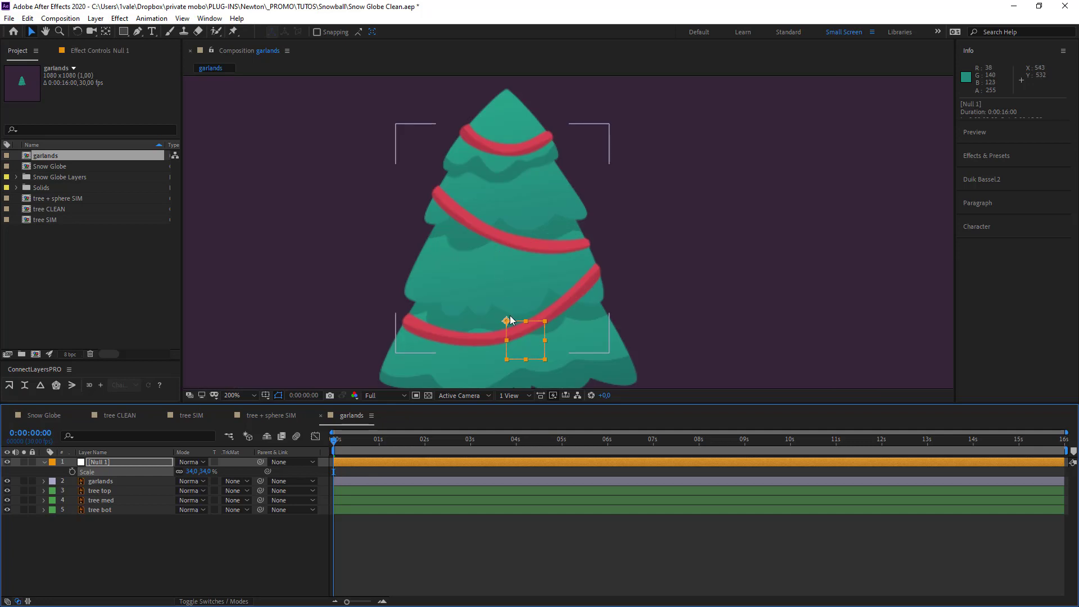
drag(506, 321, 464, 132)
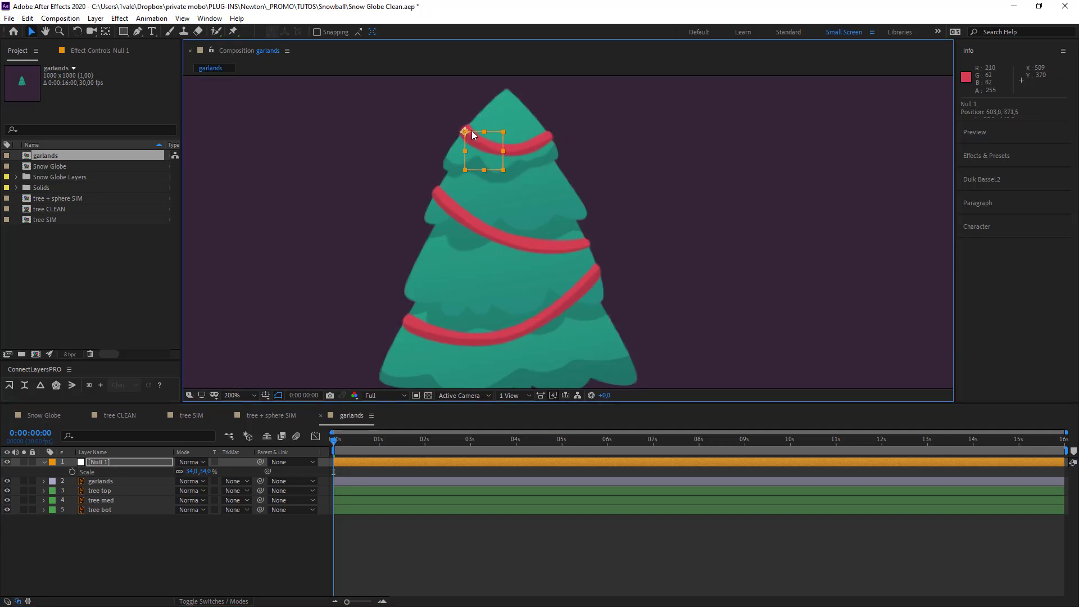
key(ctrl+d)
drag(466, 133, 554, 137)
key(Return)
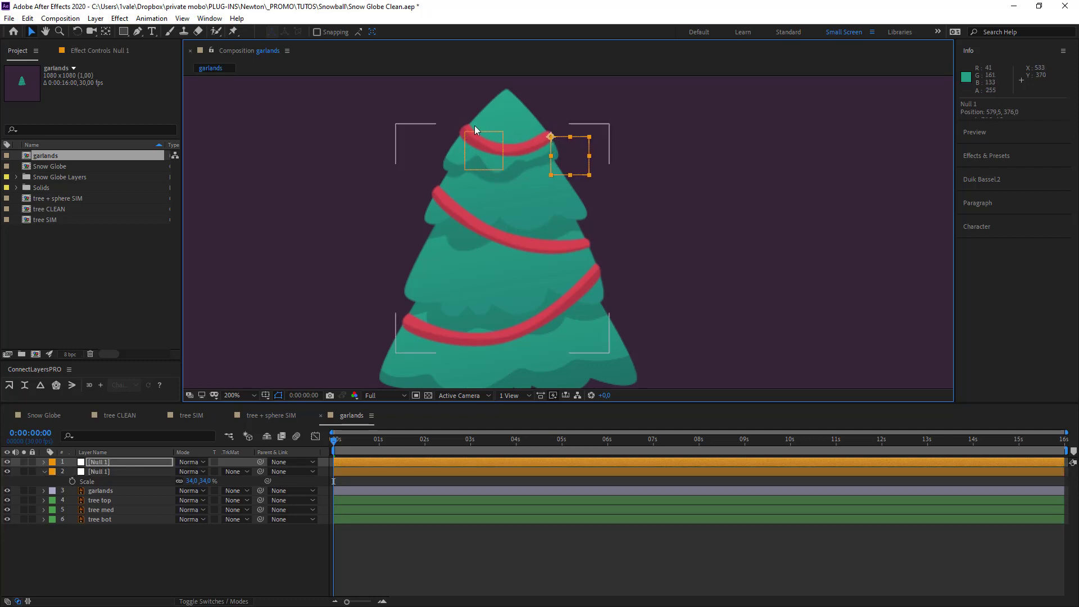
Fine-tune the positions of both nulls so their anchor points sit on the ends of the uppermost garland.
click(466, 134)
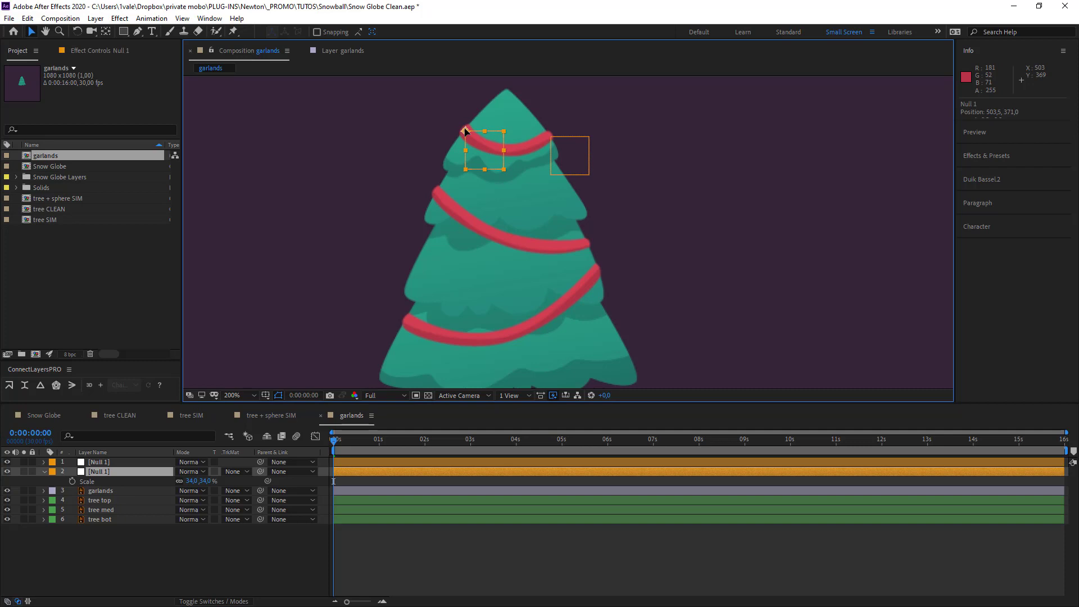
click(556, 147)
key(period)
key(period)
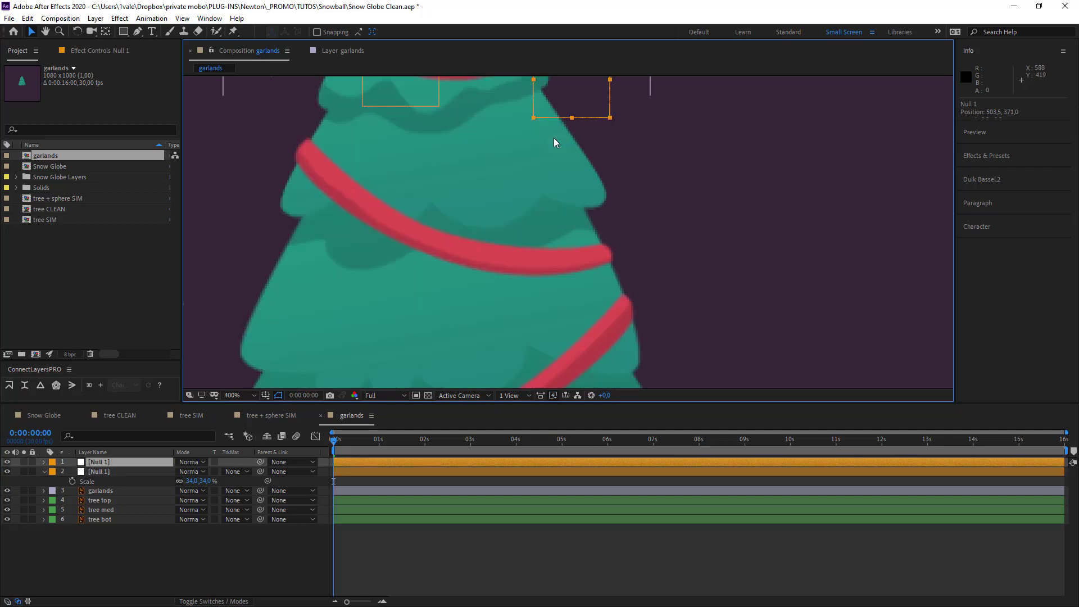
scroll(544, 315, down, 3)
scroll(564, 335, up, 2)
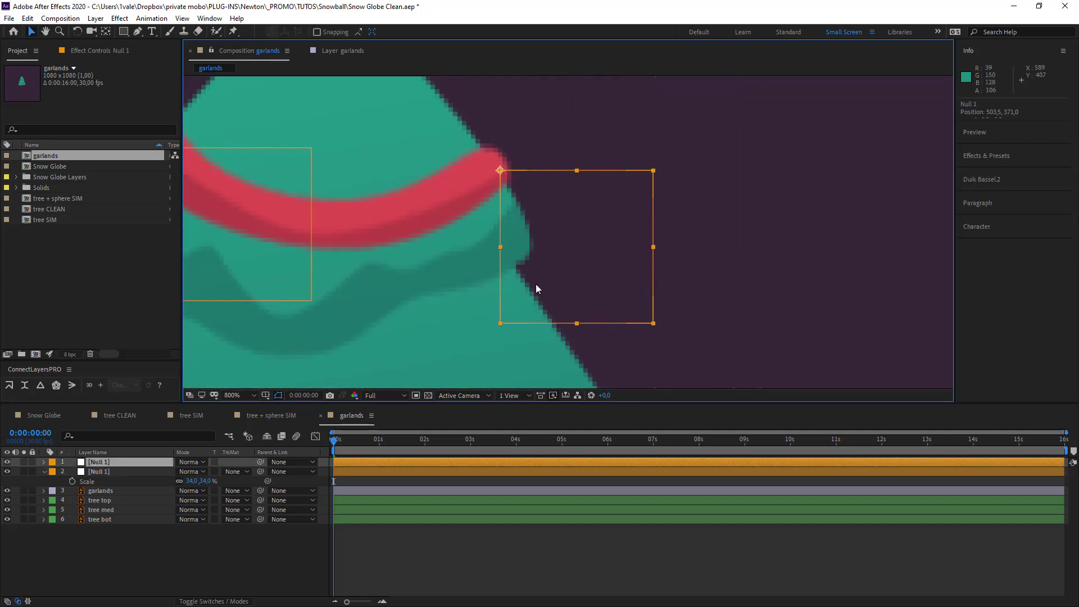
drag(502, 171, 495, 165)
key(comma)
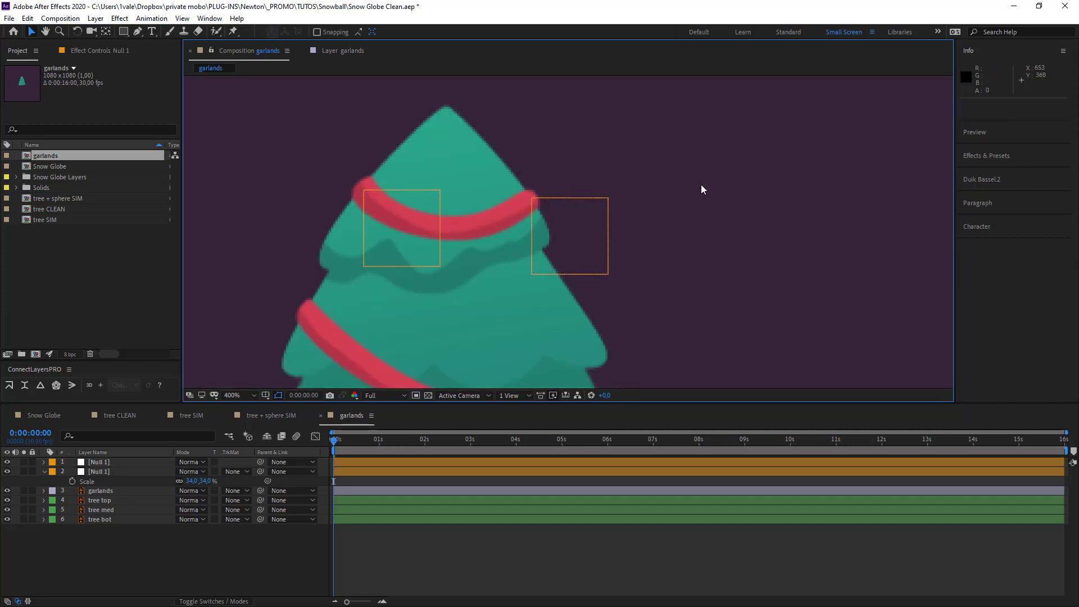
Rename the left null G01 L and the right null G01 R.
click(98, 472)
key(Return)
text(G01 L)
key(Return)
key(ctrl+Up)
key(Return)
text(G01 R)
key(Return)
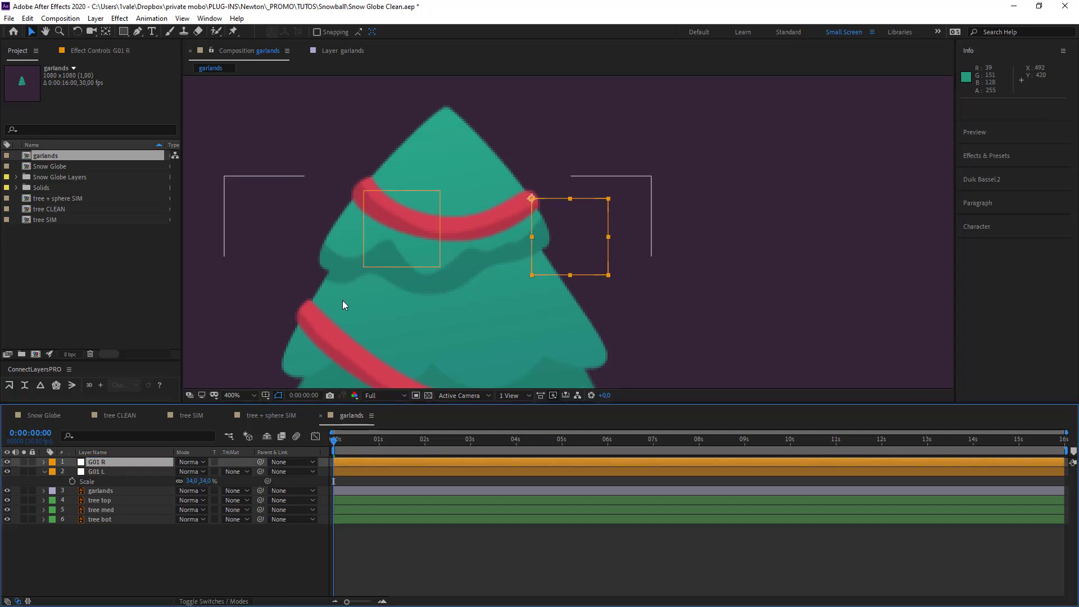
Parent the G01 R and G01 L nulls to the tree top layer and scrub the animation to check them.
click(371, 204)
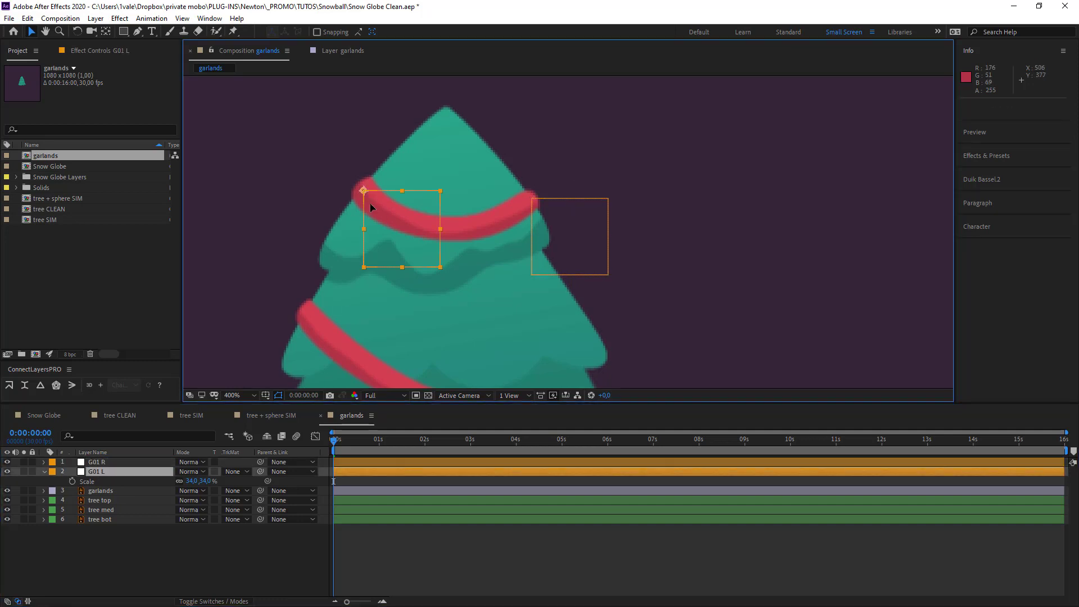
shift+click(531, 239)
click(120, 533)
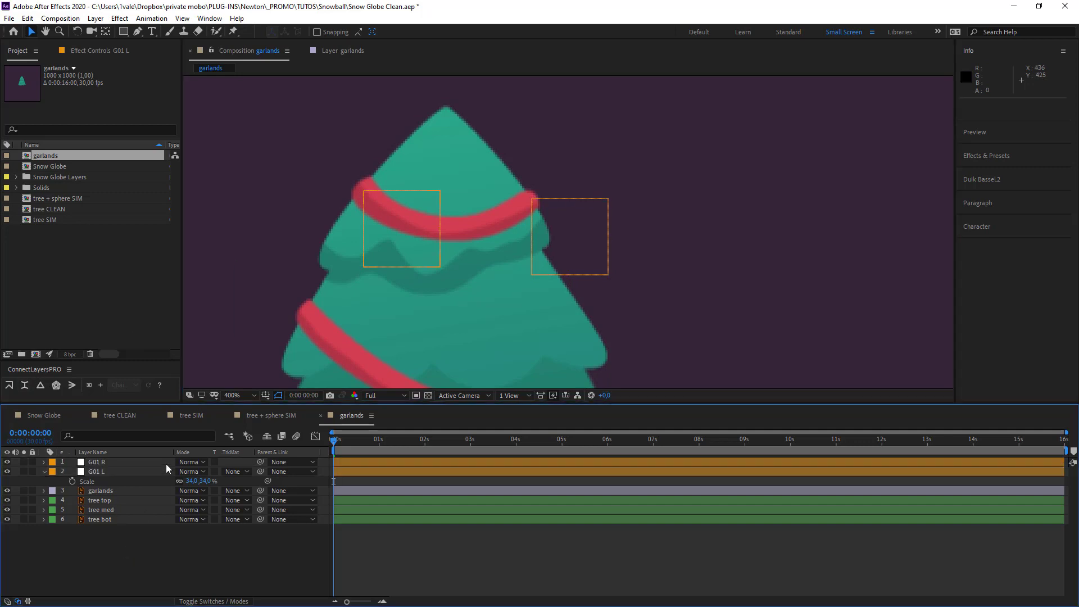
click(119, 460)
shift+click(110, 471)
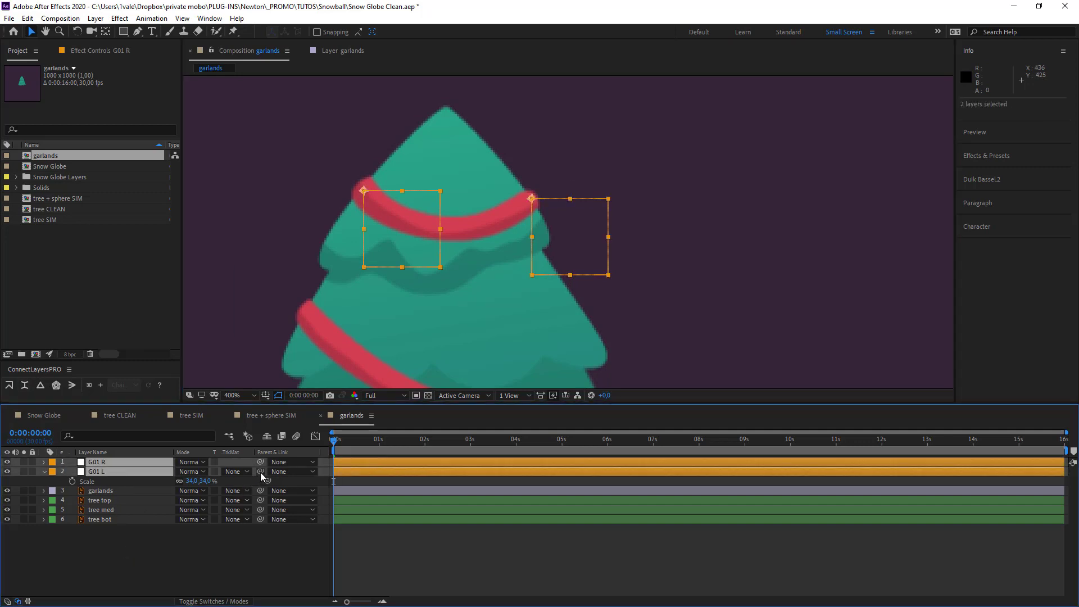
drag(261, 471, 104, 500)
click(376, 439)
drag(407, 446, 158, 552)
click(69, 530)
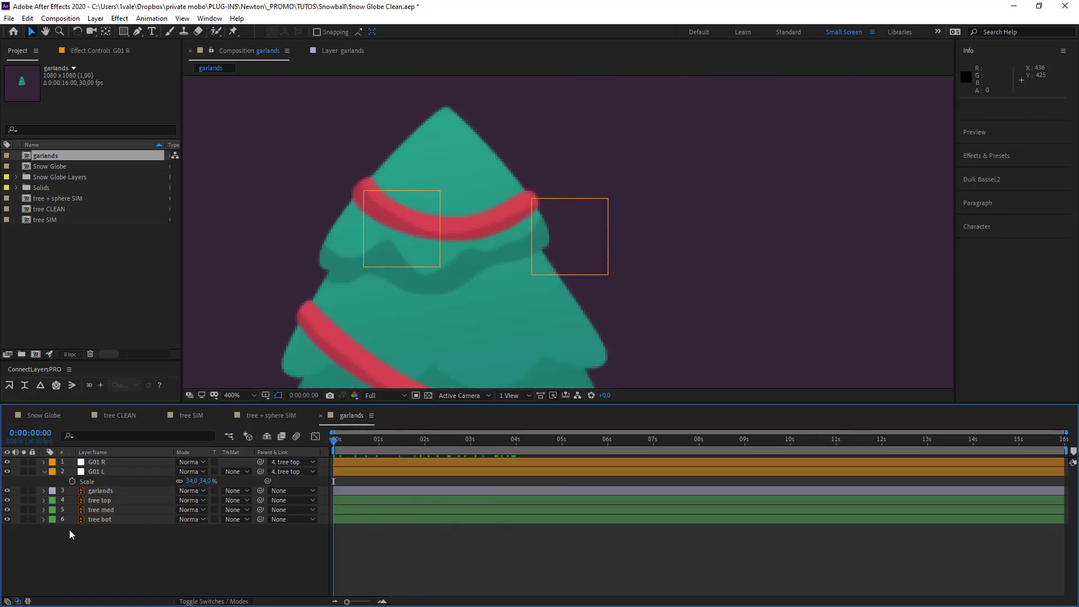
Hide the garlands artwork layer and generate a ConnectLayersPRO shape layer linking the G01 L and G01 R nulls.
click(7, 490)
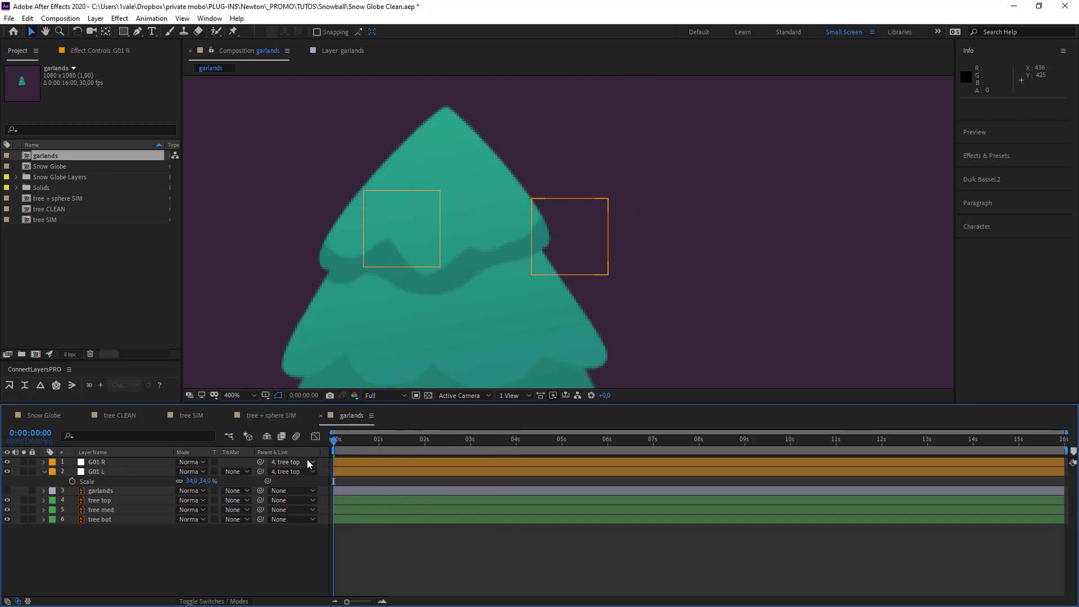
key(comma)
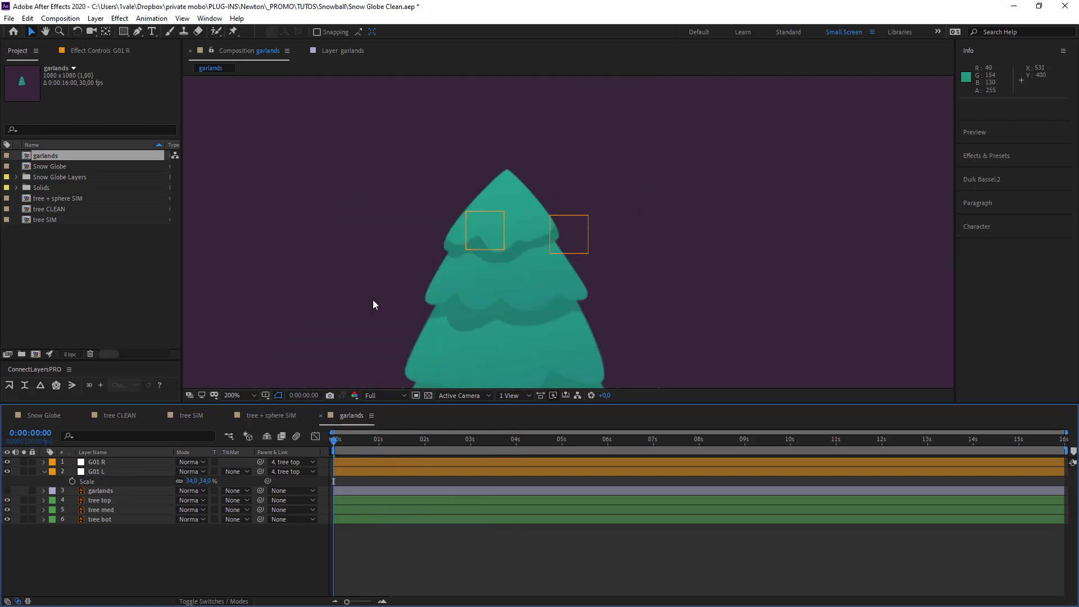
click(107, 463)
click(104, 471)
ctrl+click(100, 462)
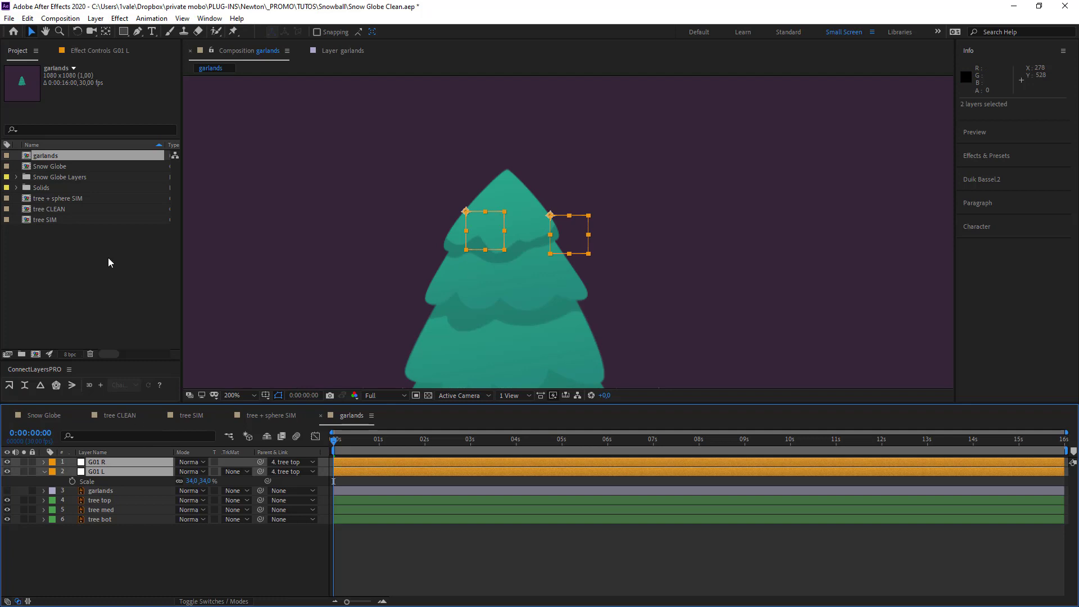
click(8, 385)
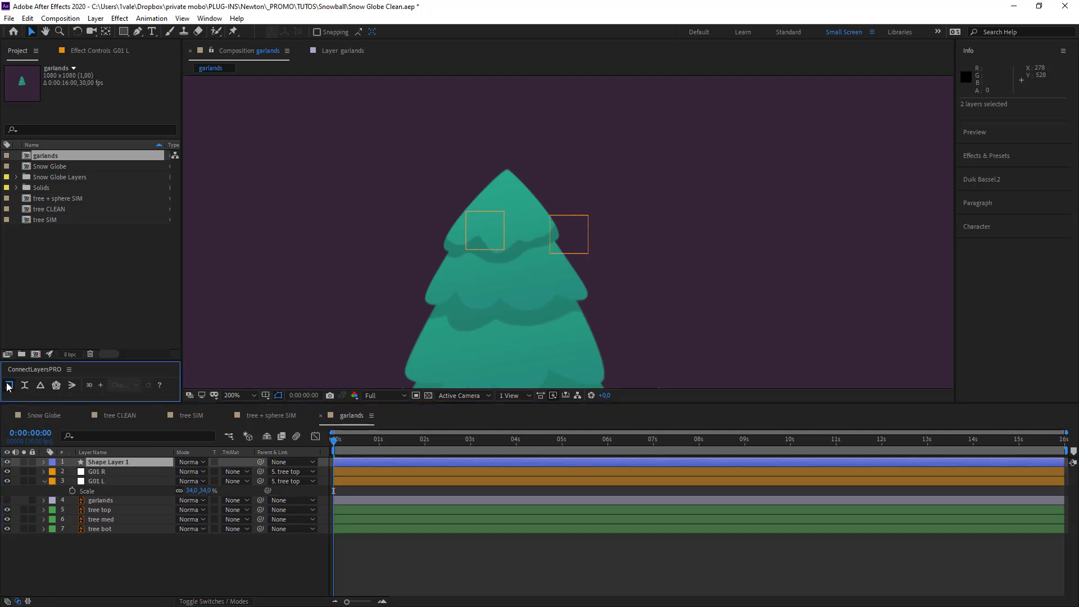
Preview the garlands animation to check how the connecting line follows the tree top.
click(400, 538)
key(space)
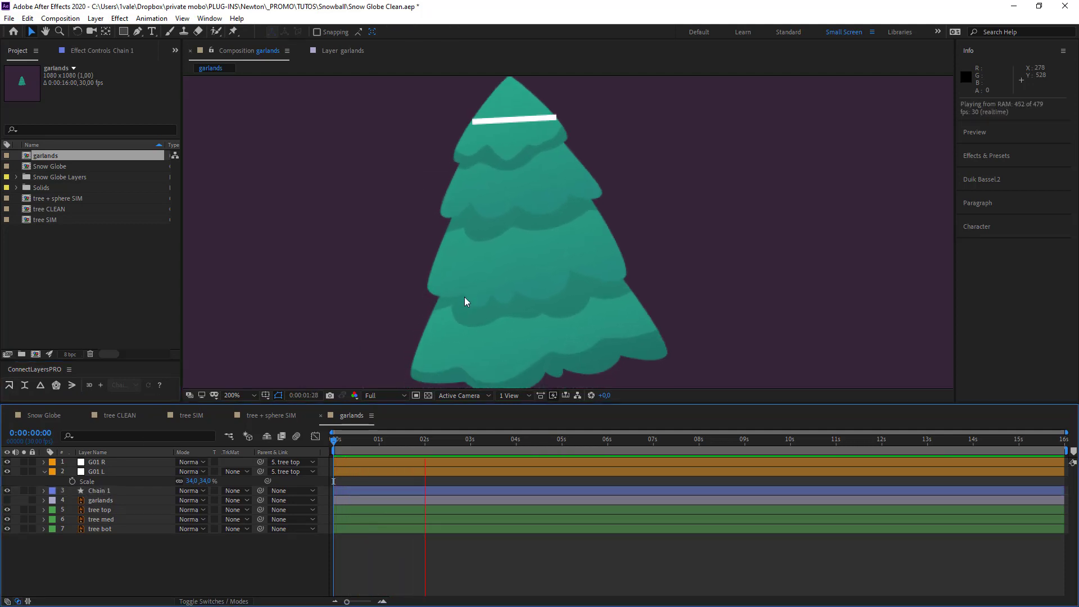
scroll(472, 277, down, 2)
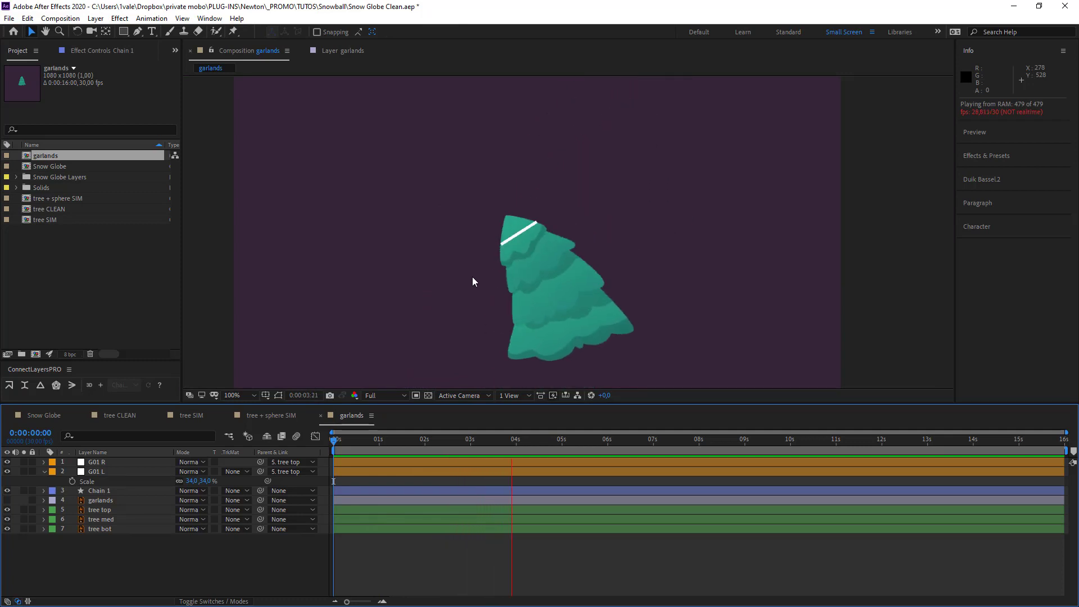
key(space)
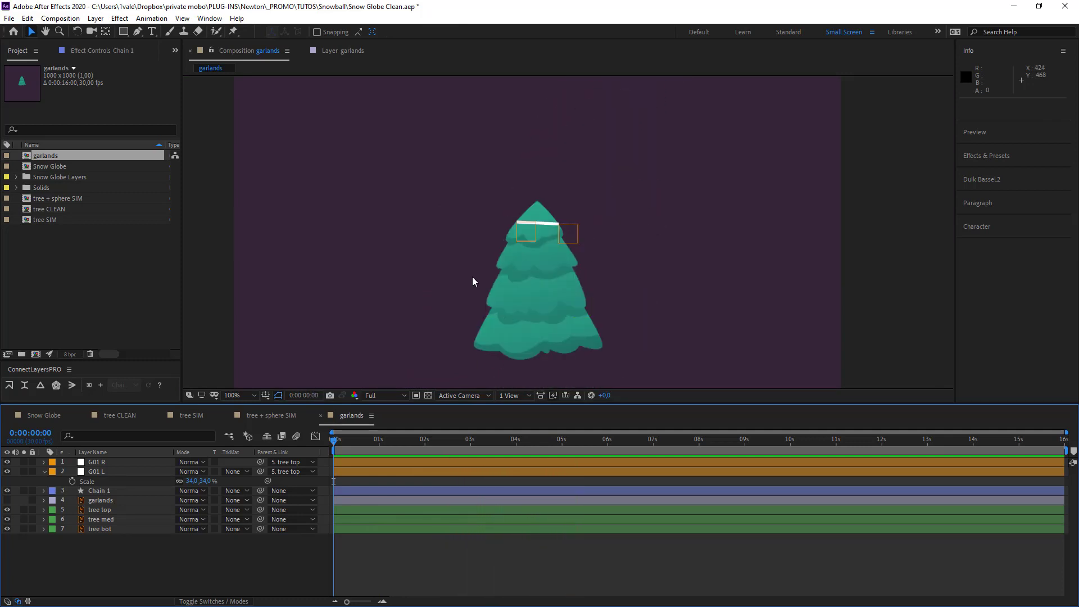
Set the Chain 1 layer's line cap to Round Cap and its stroke width to 10.
click(99, 493)
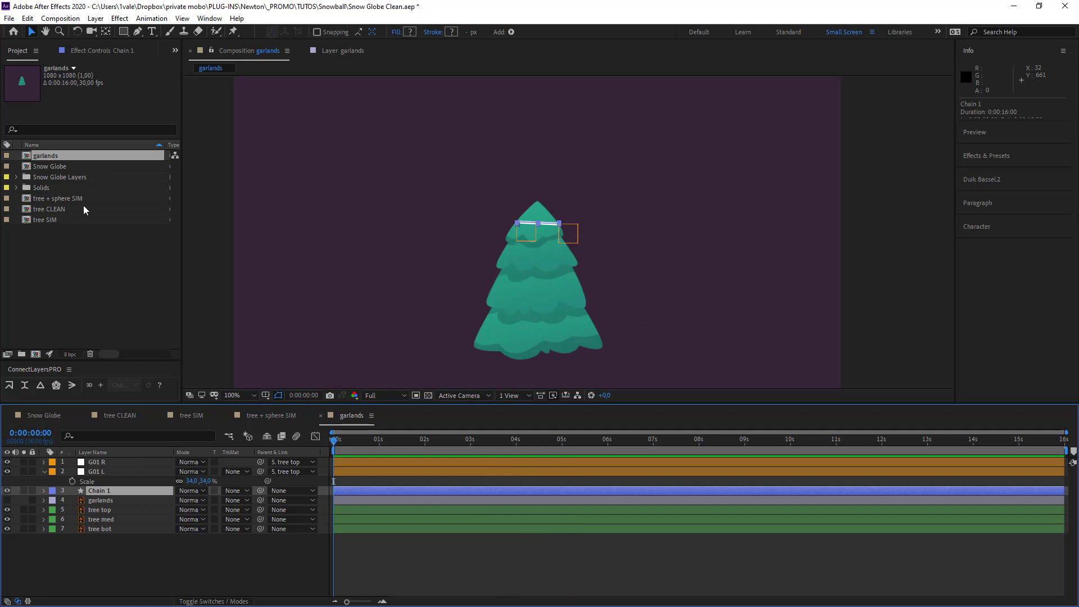
click(92, 50)
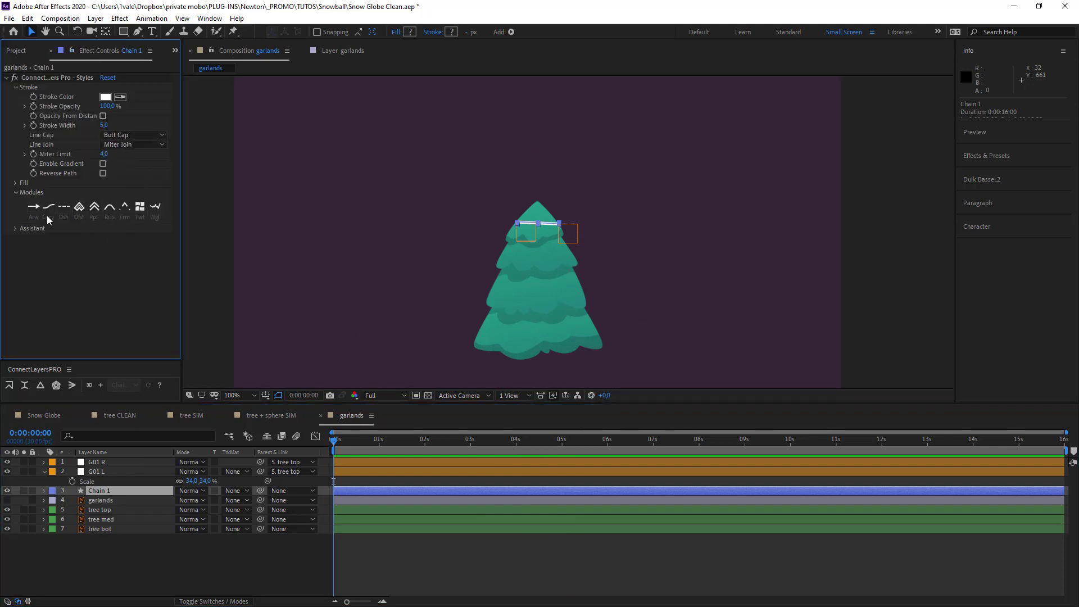
scroll(504, 252, up, 4)
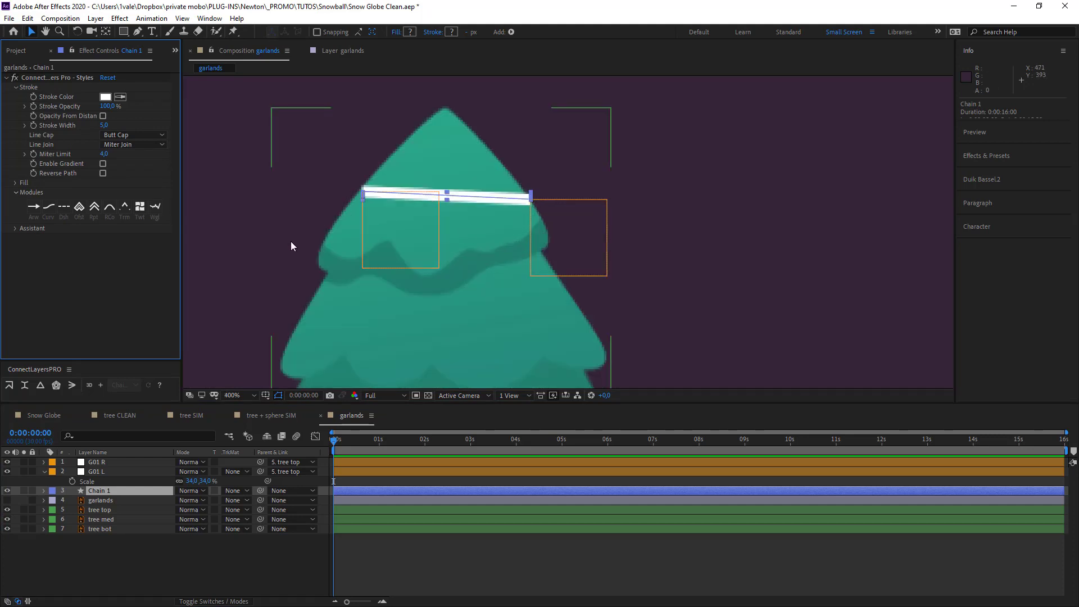
key(ctrl+shift+h)
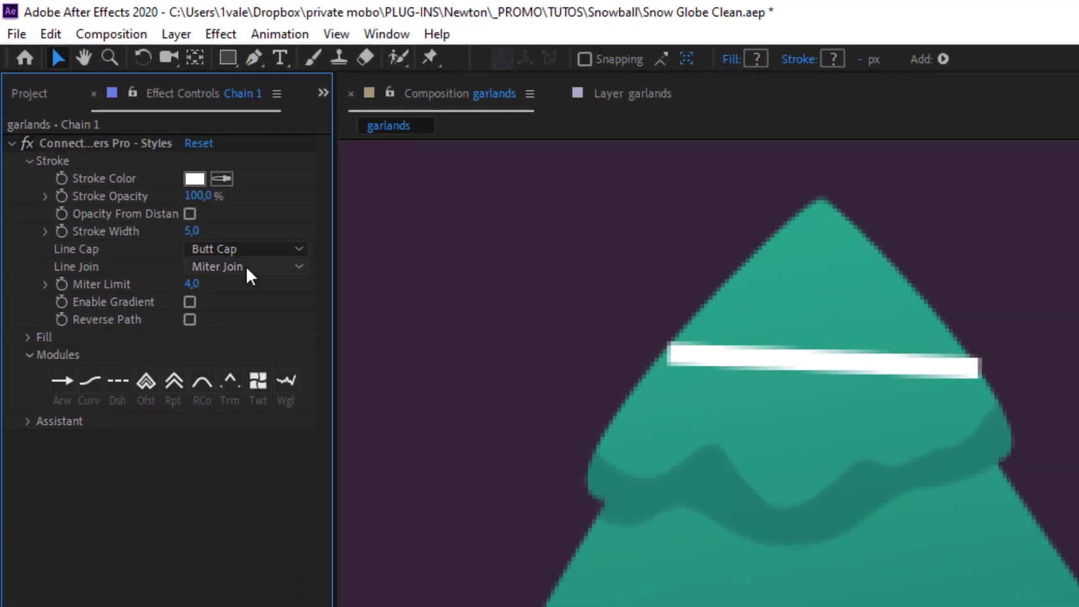
click(265, 248)
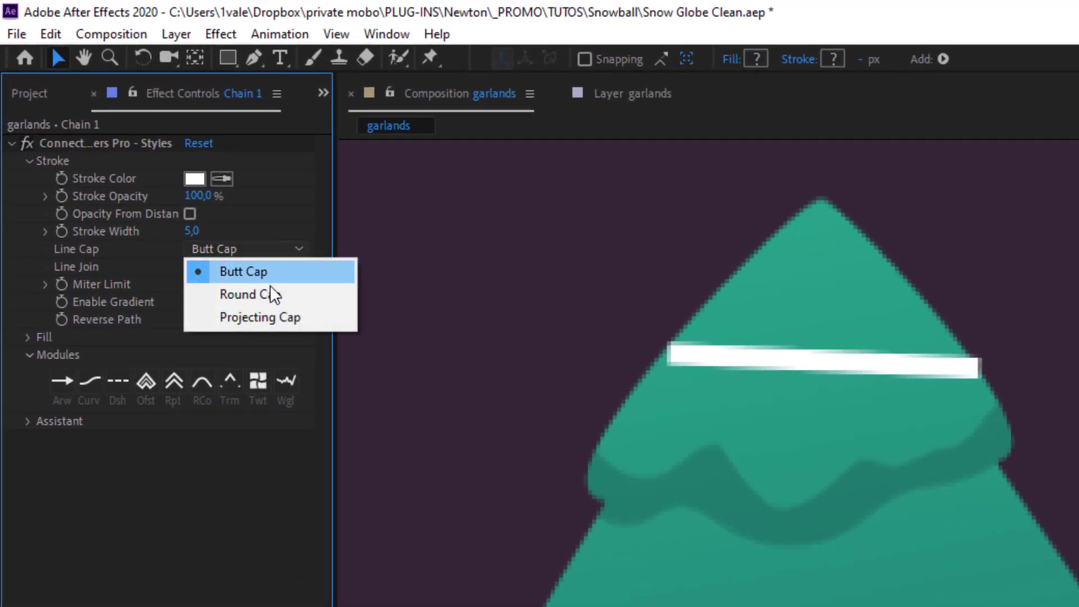
click(273, 294)
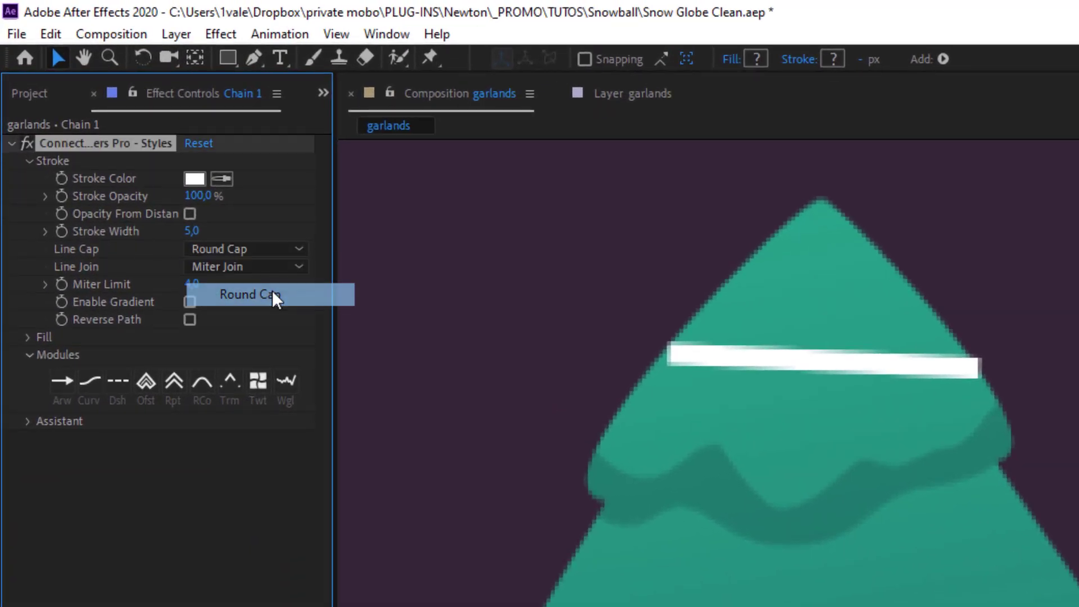
mouse_move(192, 231)
mouse_down()
mouse_move(222, 231)
mouse_move(195, 231)
mouse_up()
click(196, 231)
text(10)
key(Return)
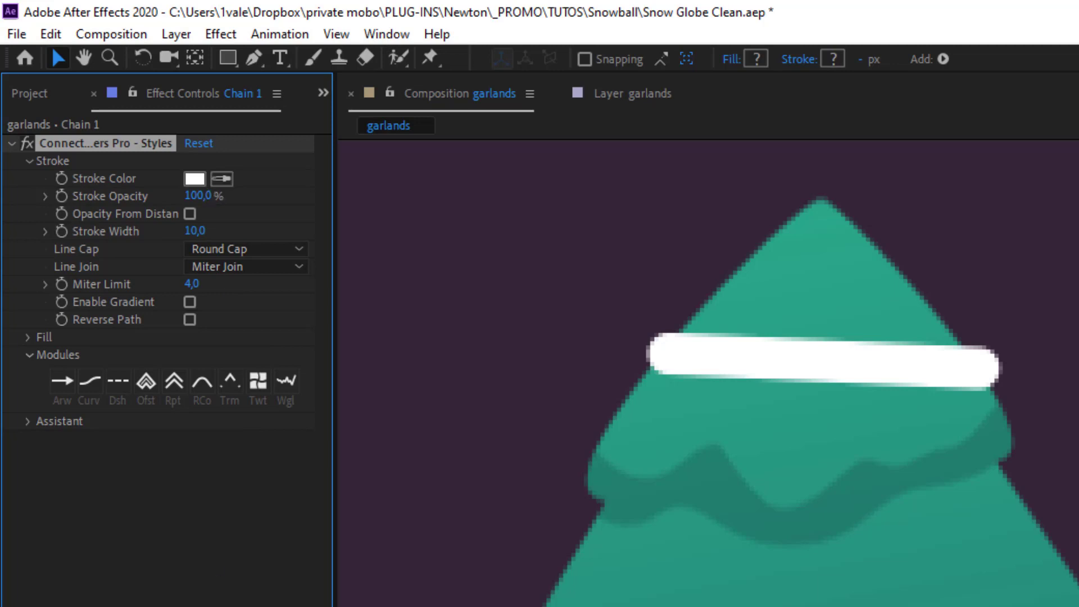
Sample the red of the garland artwork as Chain 1's stroke color, leaving the garlands artwork layer hidden.
click(222, 179)
click(777, 406)
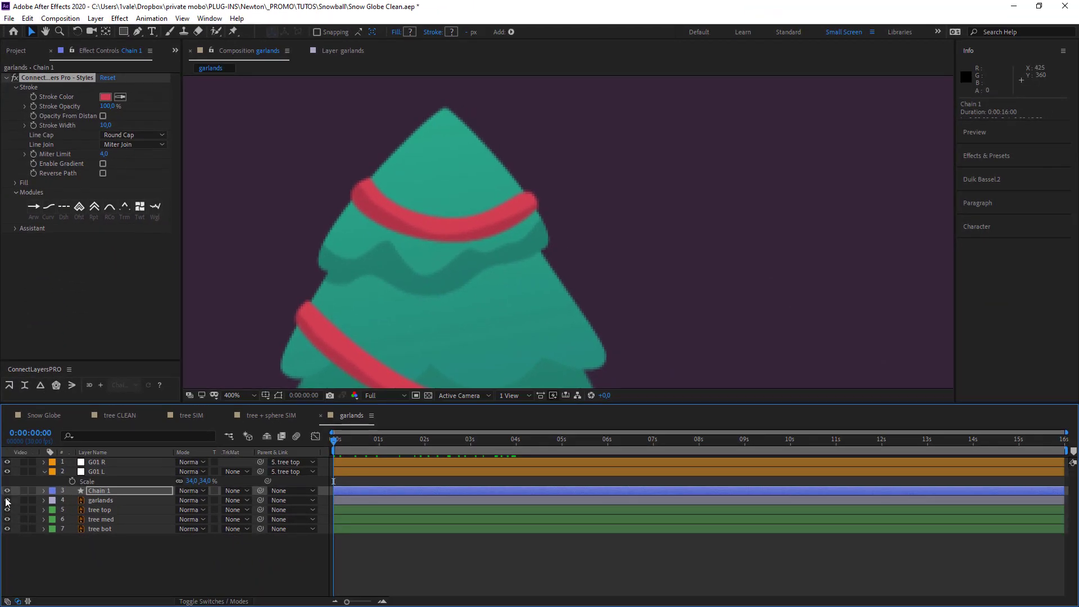
click(7, 500)
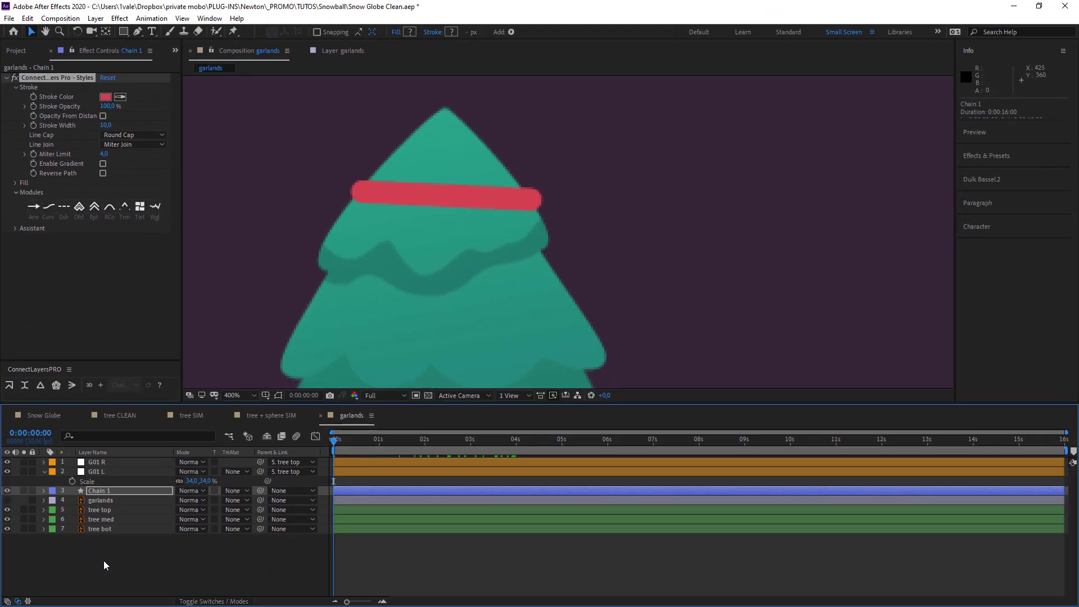
click(104, 559)
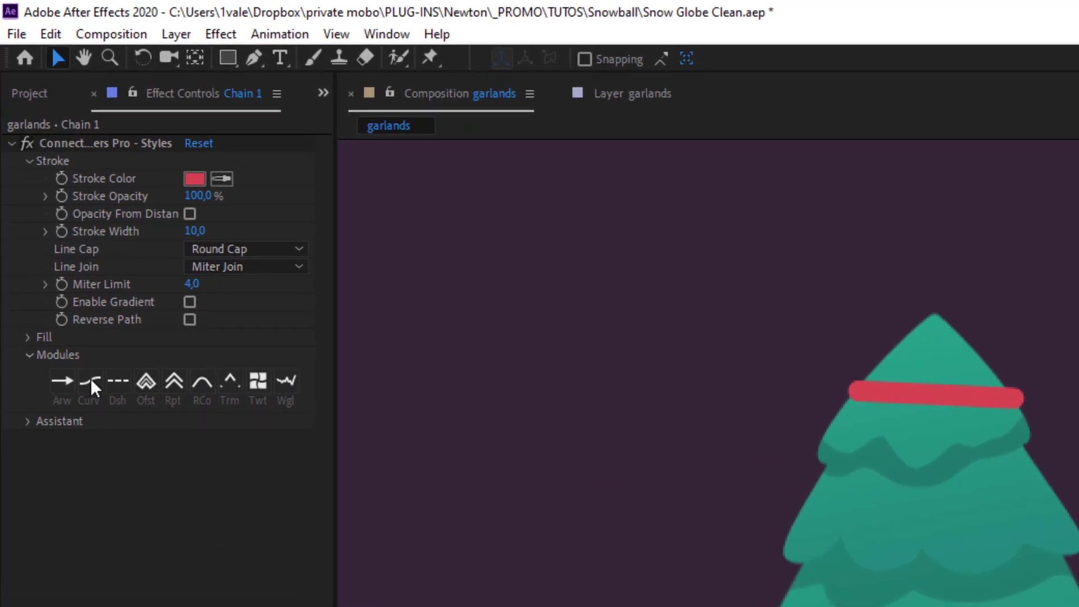
Add the Curviness module to Chain 1 and set its function to Dynamic Verlet.
click(90, 382)
click(274, 438)
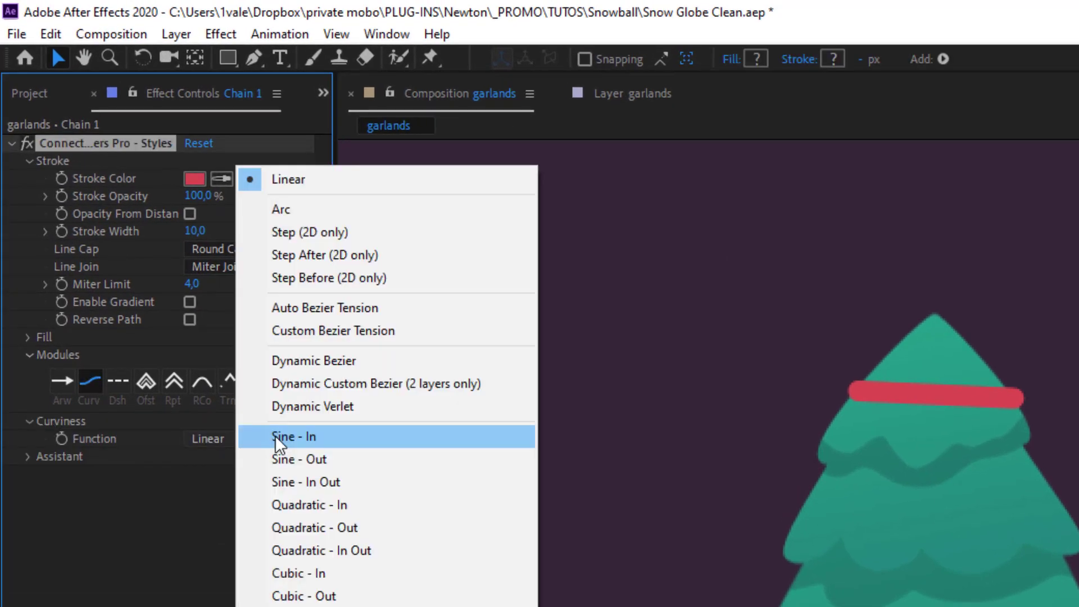
click(370, 400)
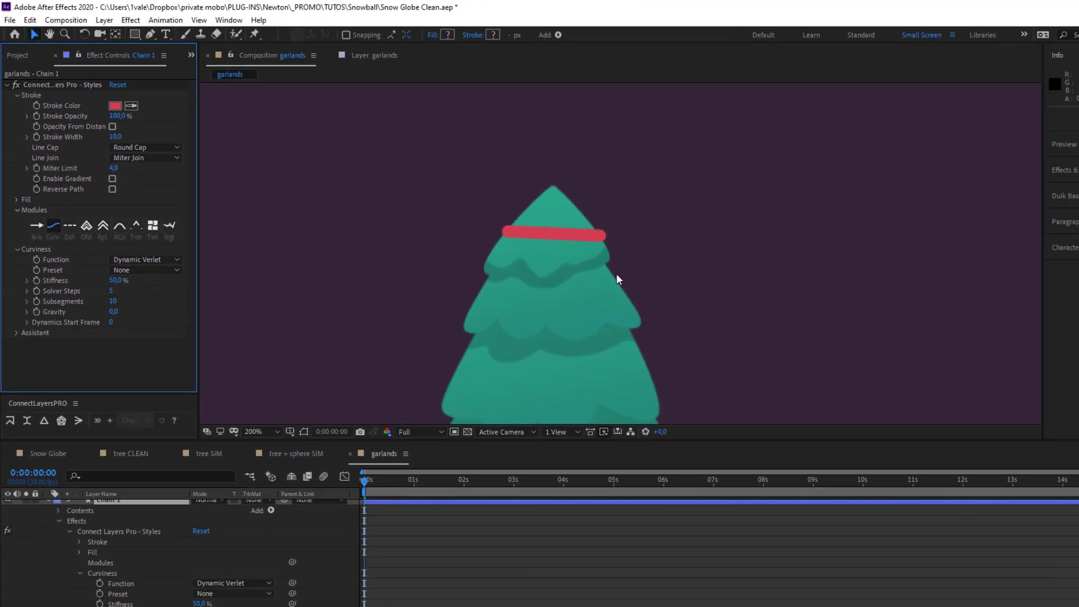
Preview the animation to check the garland's motion with the Dynamic Verlet function.
scroll(618, 264, down, 2)
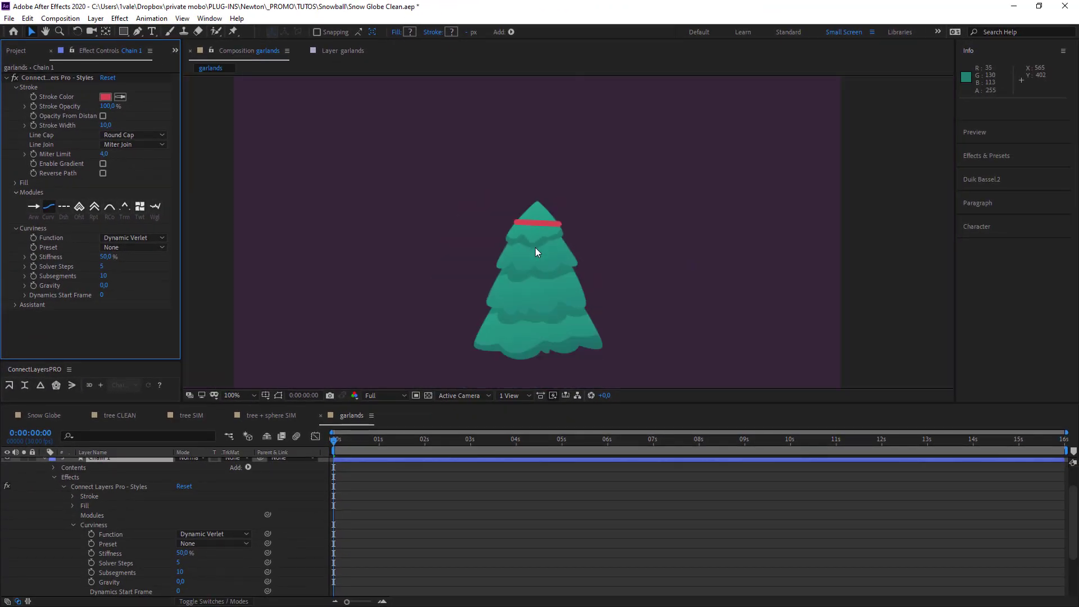
key(space)
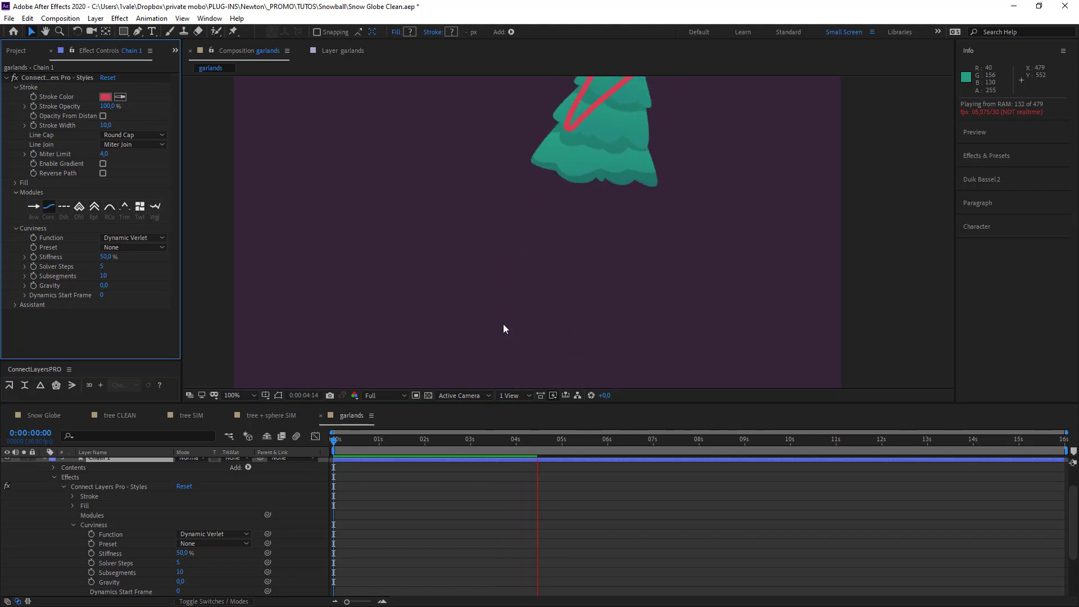
key(space)
key(space)
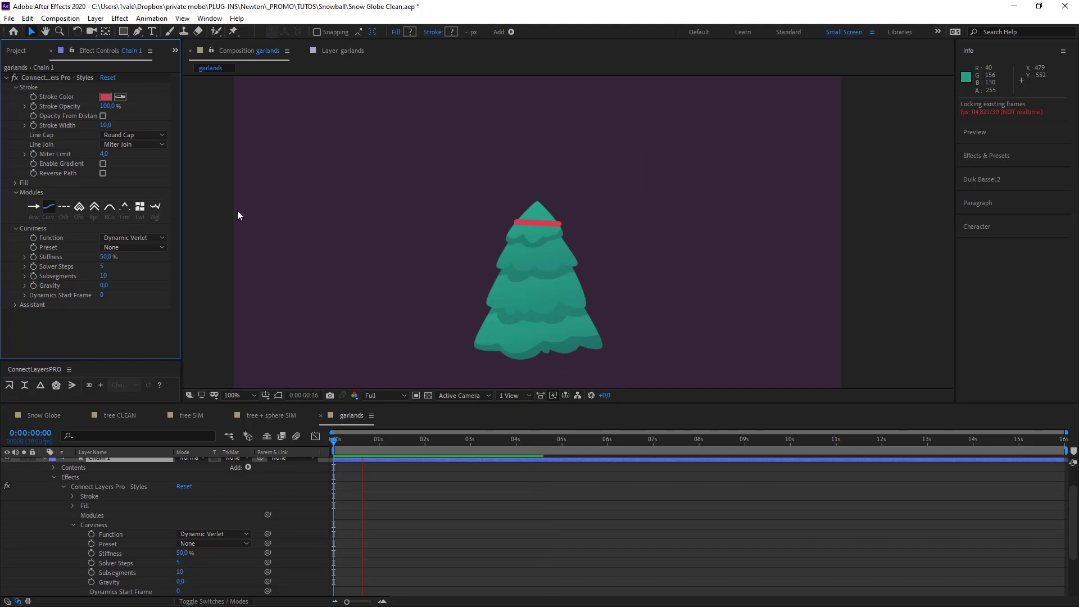
key(space)
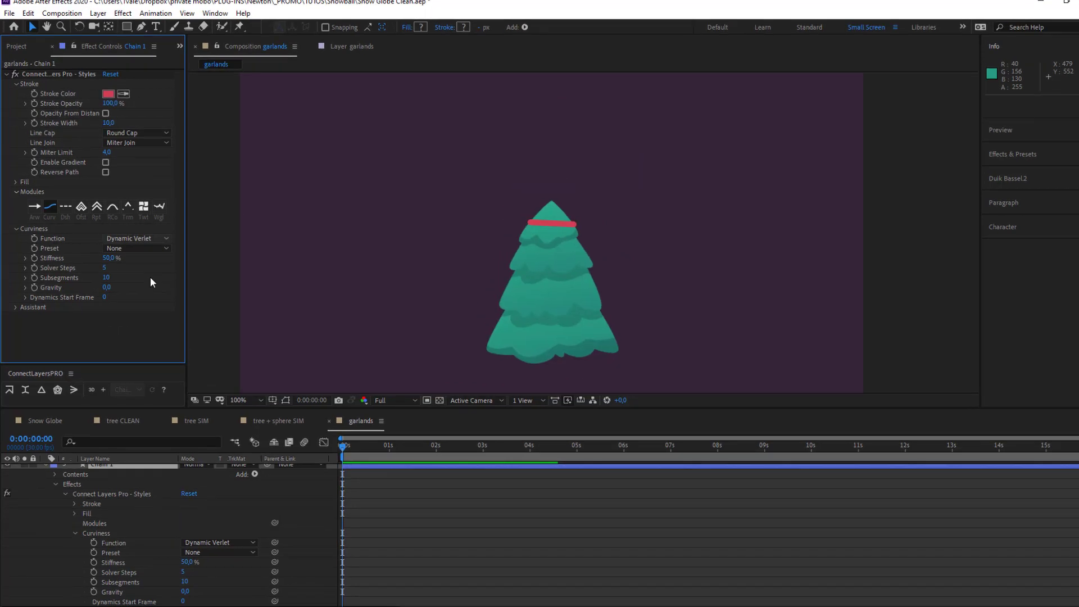
Apply the Low Gravity preset to Chain 1's curviness and set the stiffness to 0%.
click(141, 249)
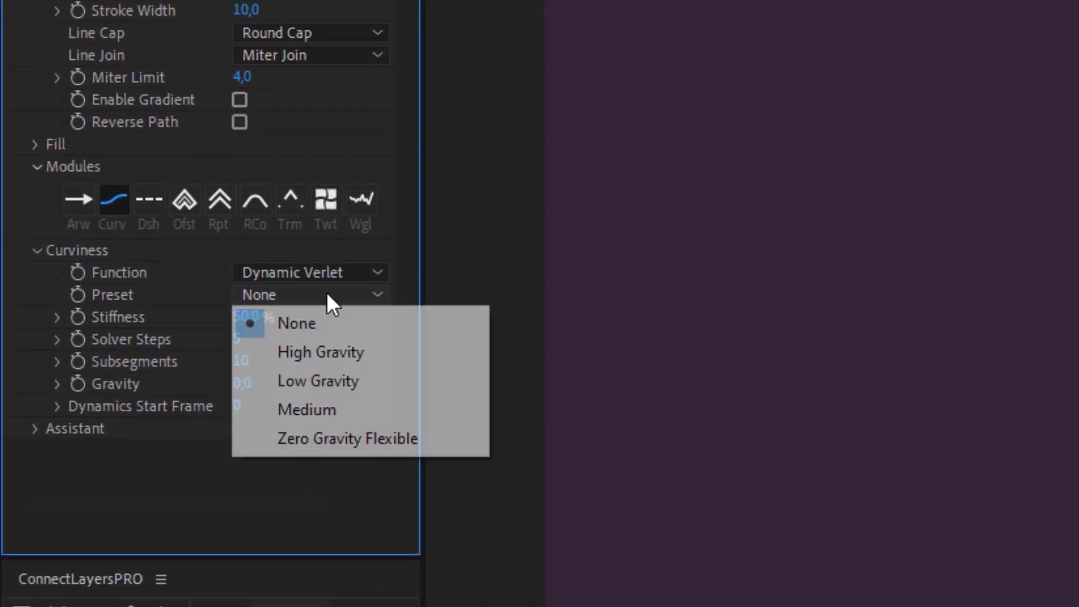
click(378, 382)
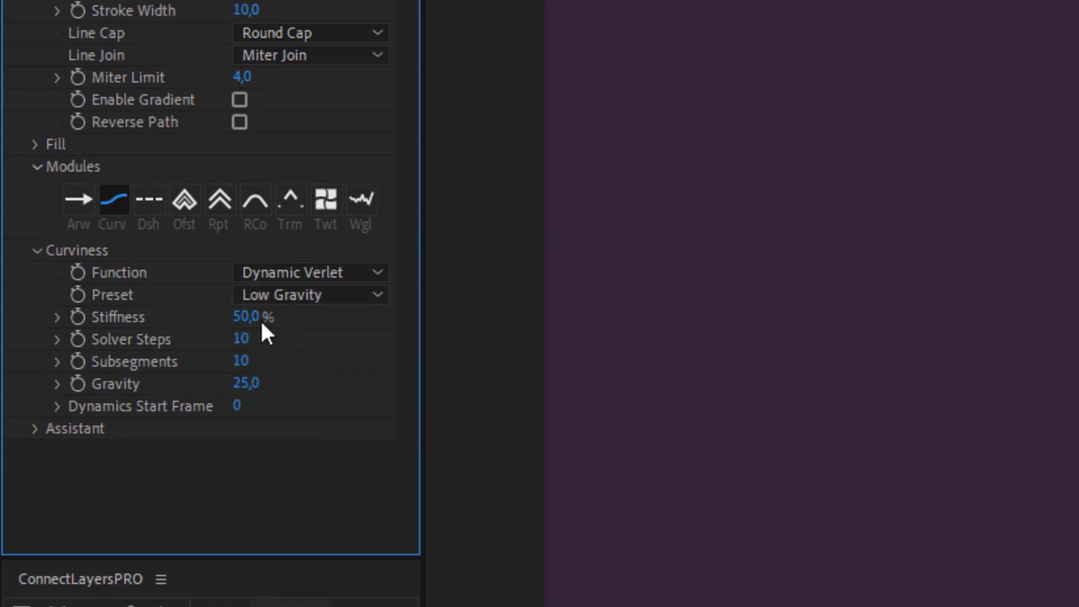
click(246, 316)
text(0)
key(Return)
Set Chain 1's curviness to 5 solver steps and 2 subsegments.
click(240, 341)
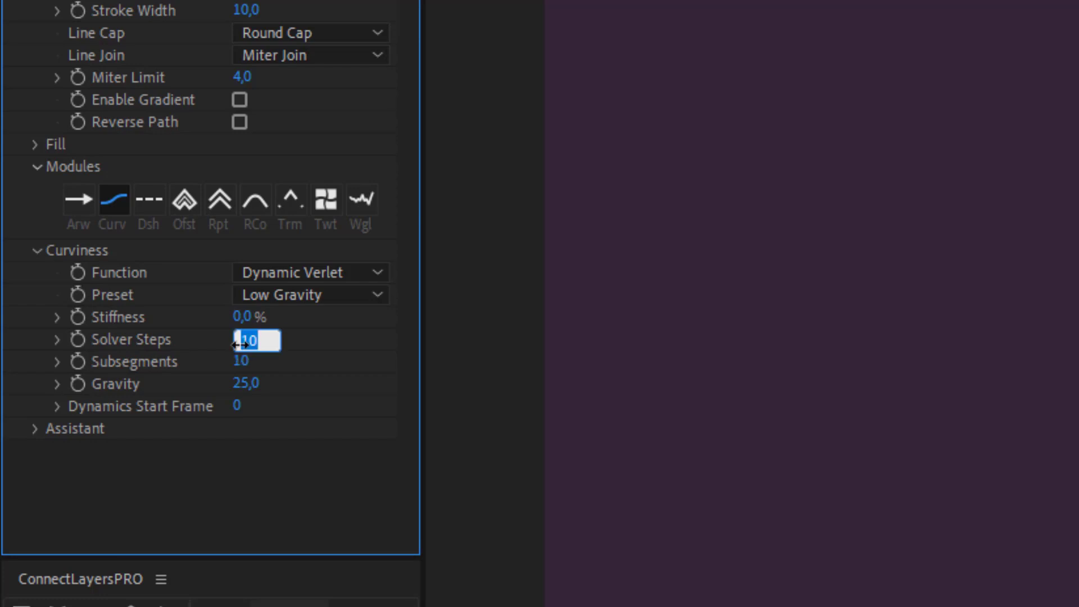
text(5)
click(266, 482)
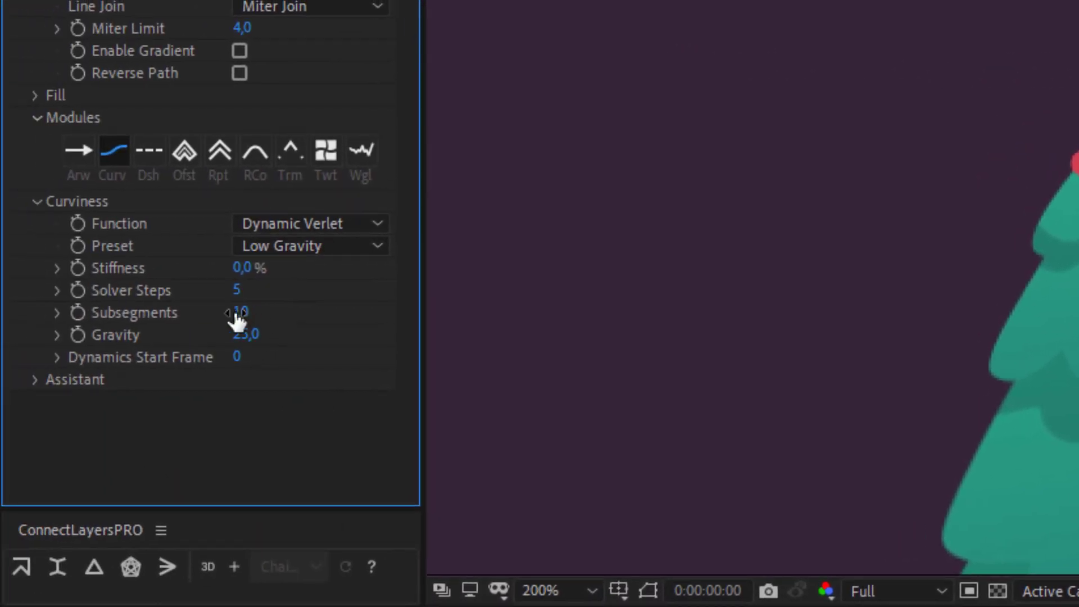
click(240, 313)
text(2)
key(Return)
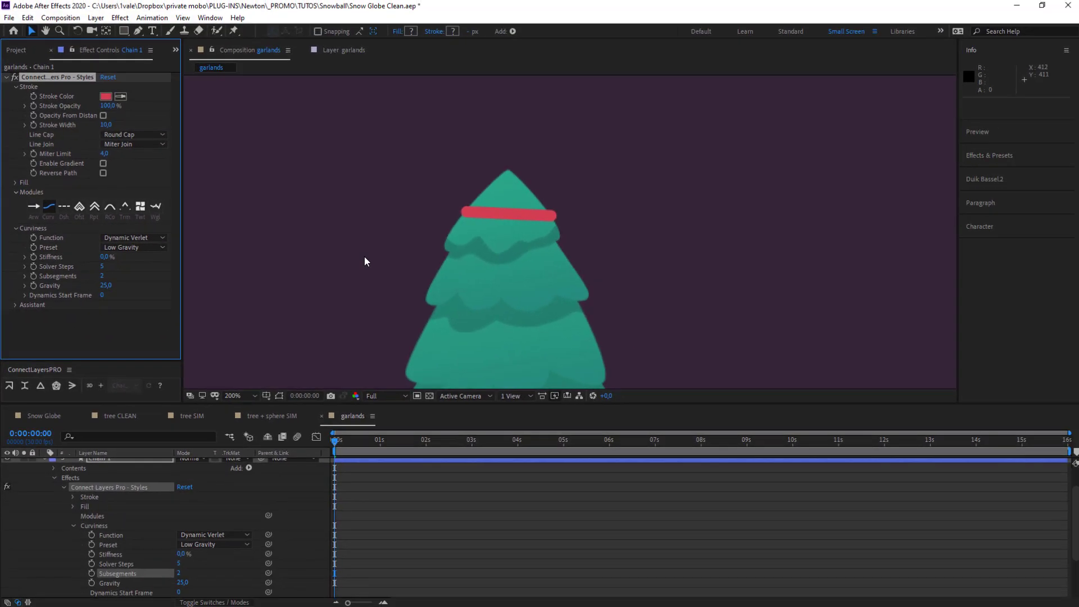
Preview the animation to check the garland's motion with the reduced stiffness and subsegments.
key(comma)
key(space)
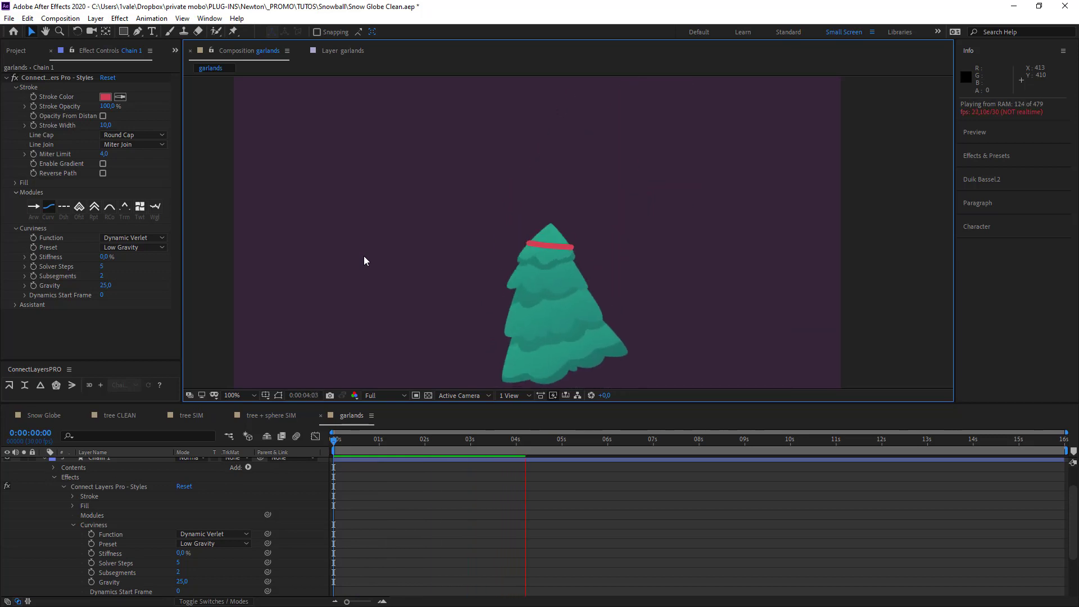
key(comma)
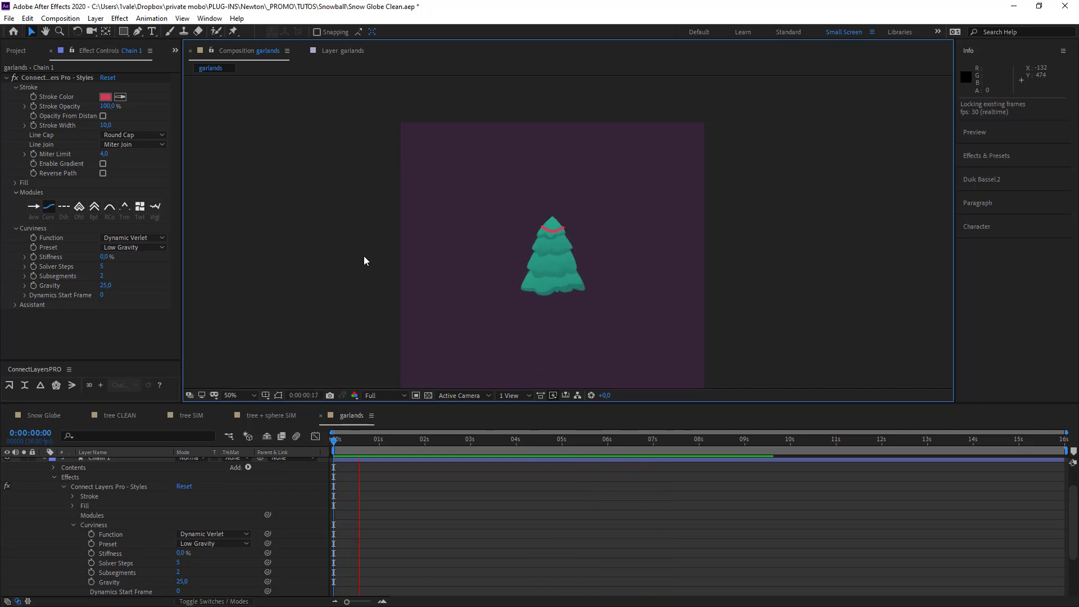
key(space)
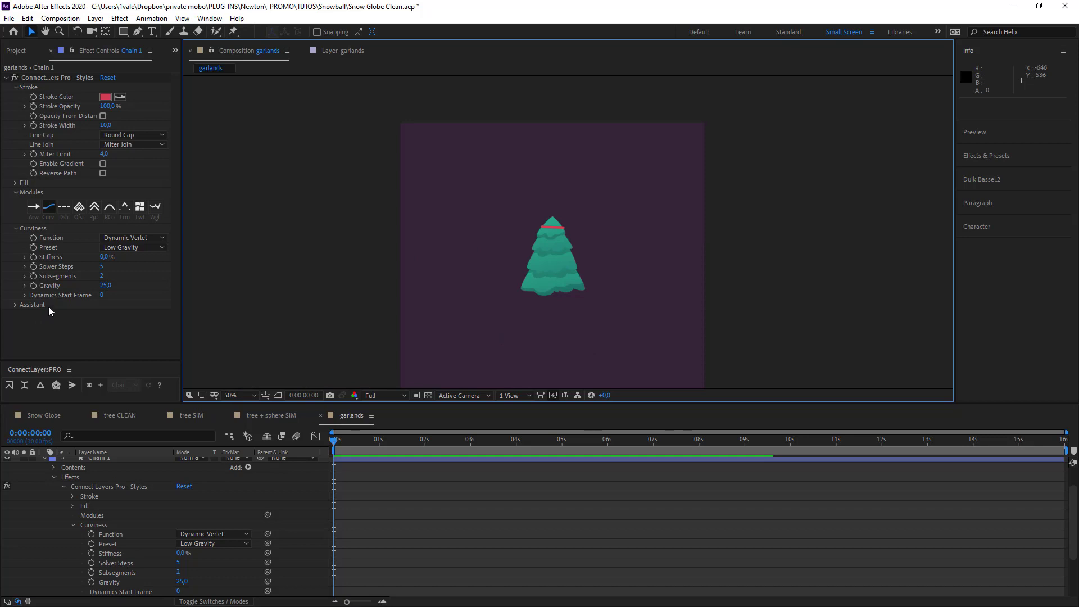
Shorten the work area to end at about 0:00:11:13 and bake Chain 1's path expressions over it.
click(15, 304)
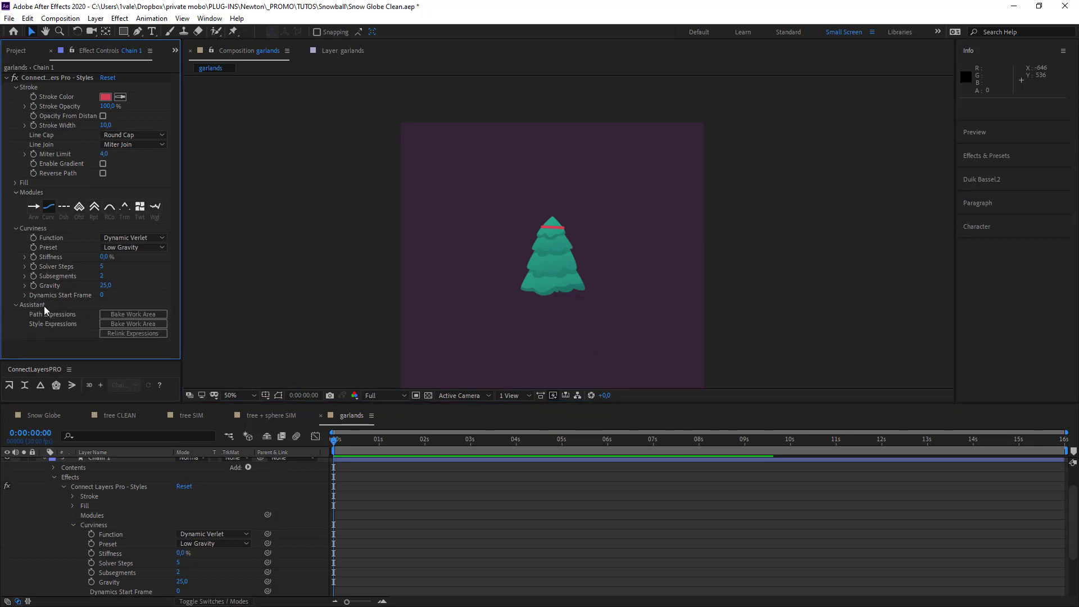
key(slash)
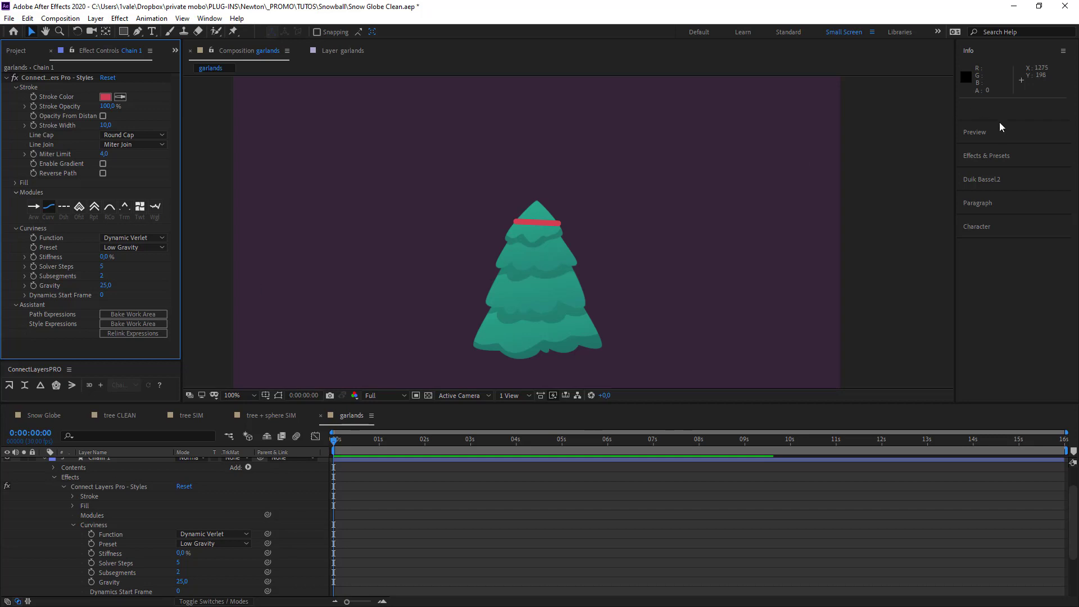
drag(1002, 119, 1002, 172)
drag(937, 442, 858, 441)
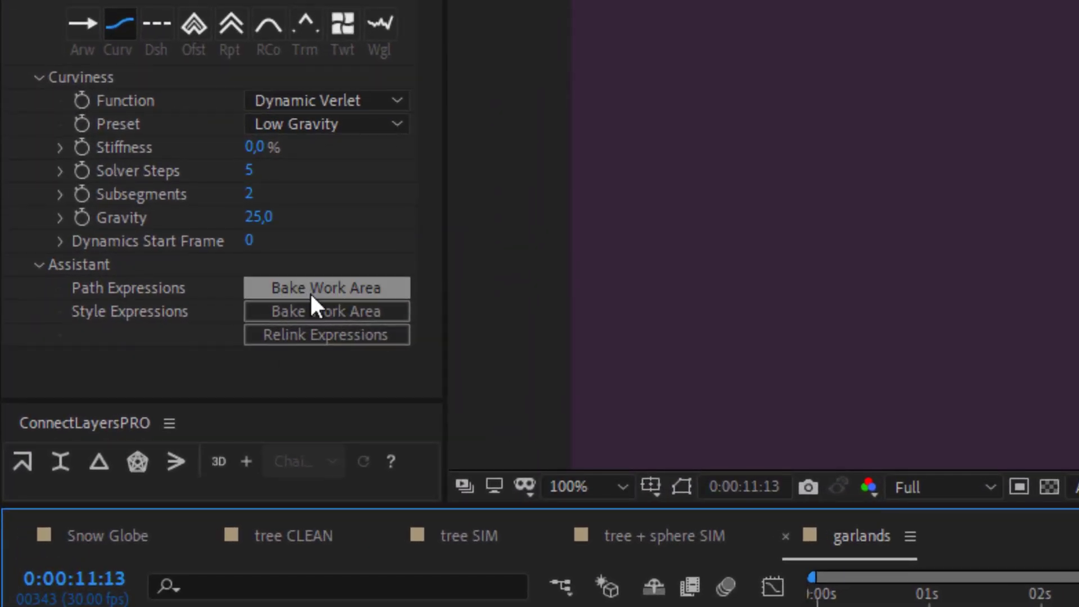
click(311, 293)
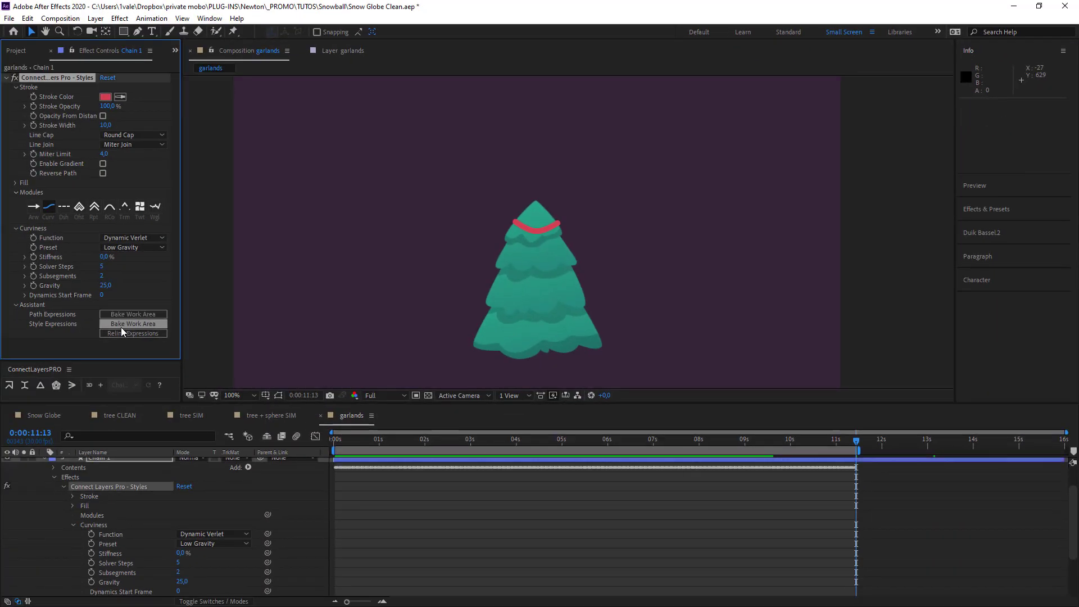
Scrub the baked animation back to 0:00:00:00 and collapse the Chain 1 layer's effect settings and properties.
drag(779, 448, 273, 456)
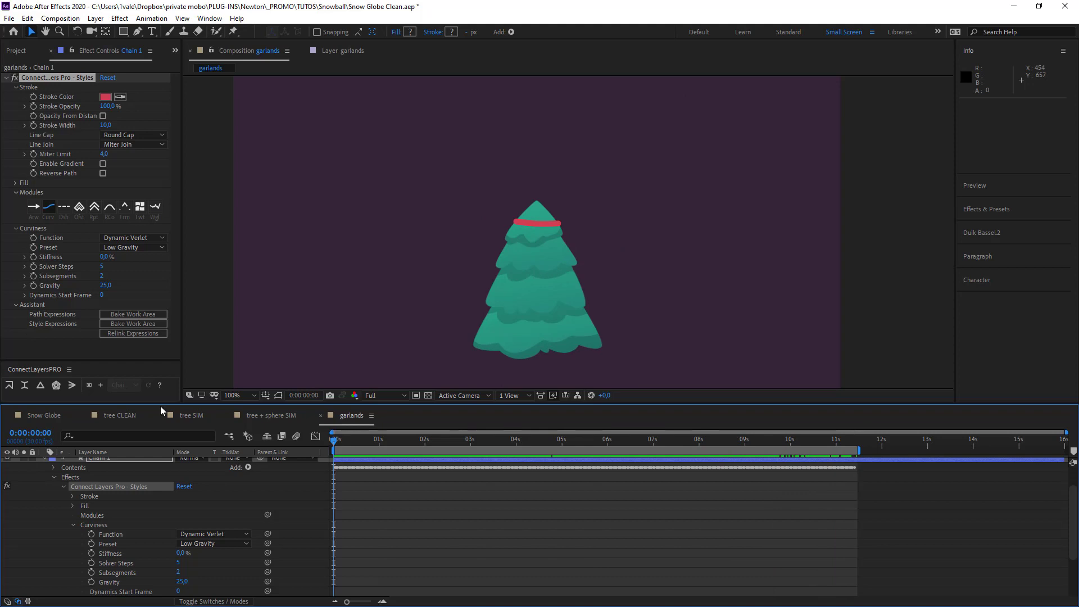
click(7, 78)
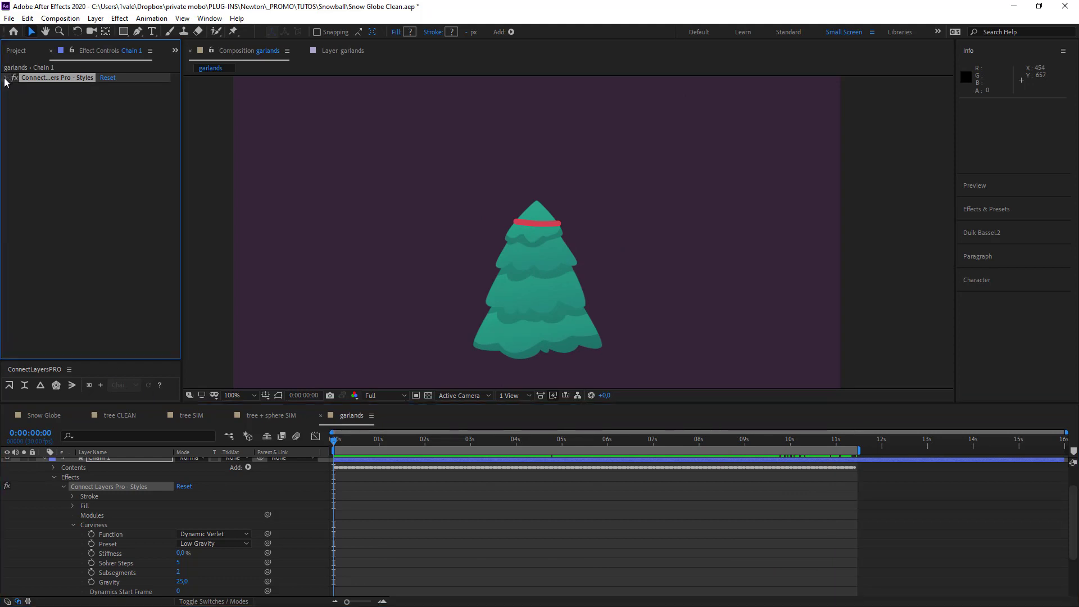
click(96, 458)
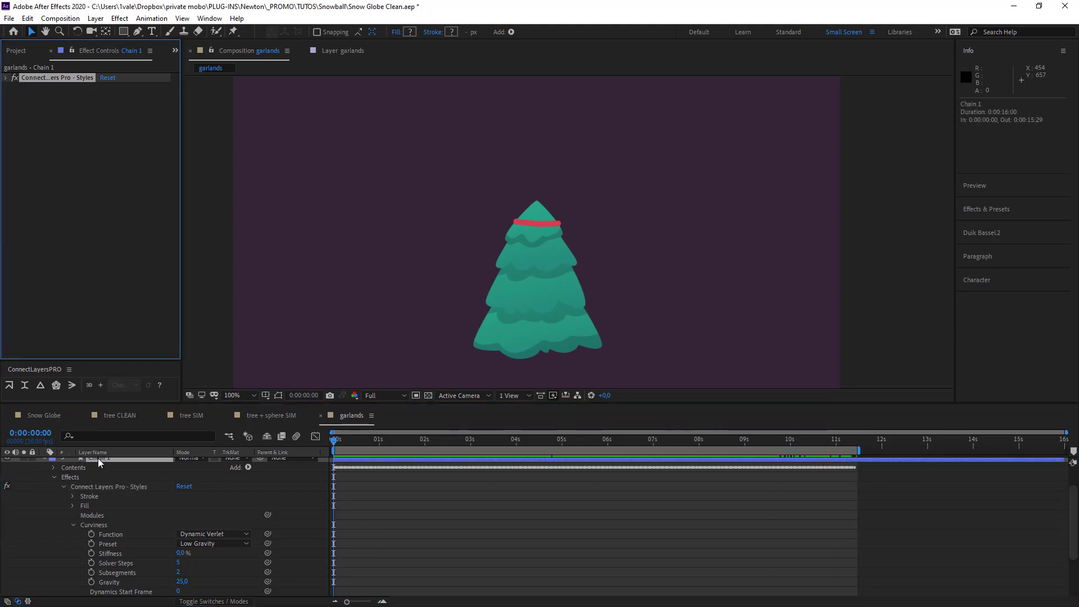
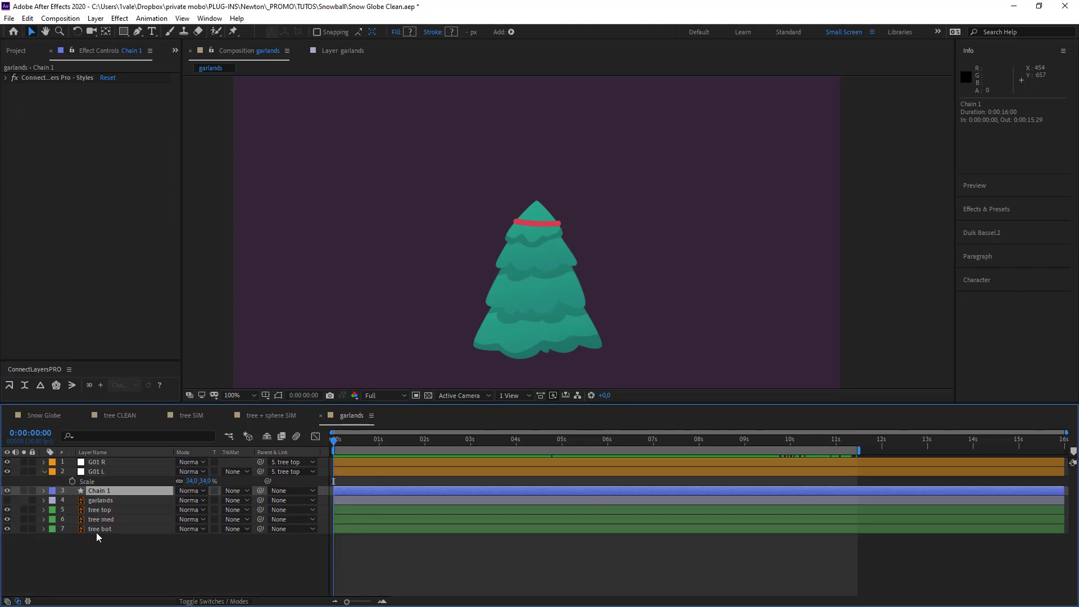
Show the layer controls in the composition and unhide the garlands reference layer with G01 L selected.
click(111, 471)
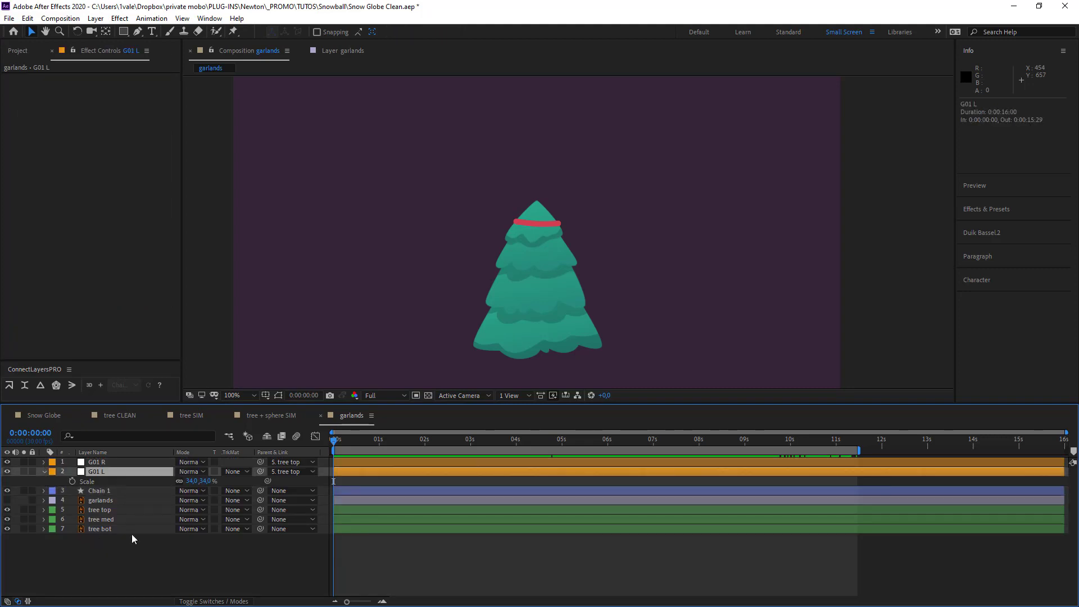
click(135, 568)
key(period)
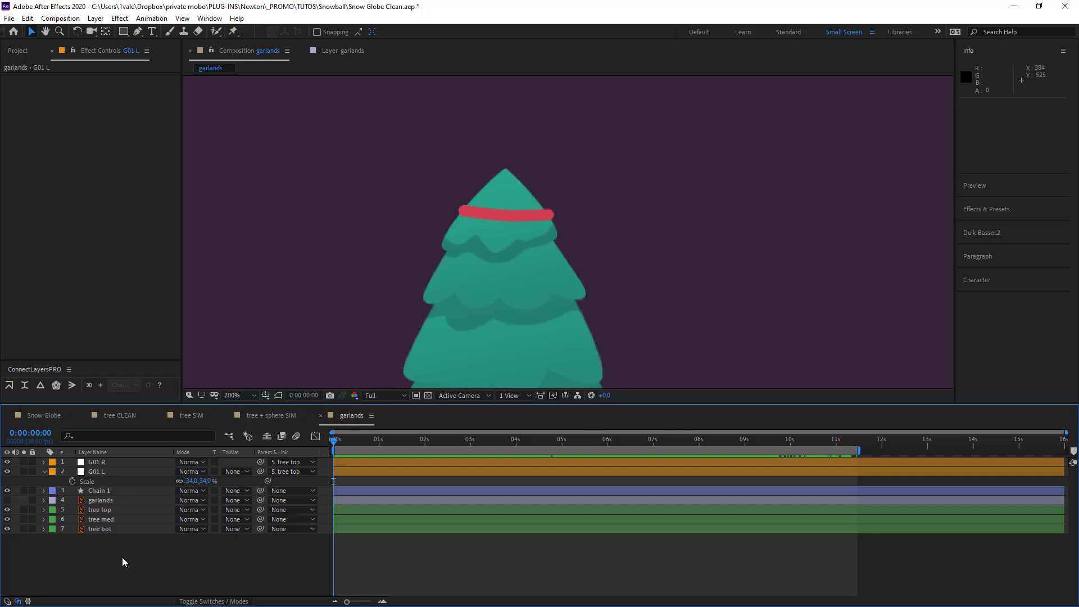
click(108, 472)
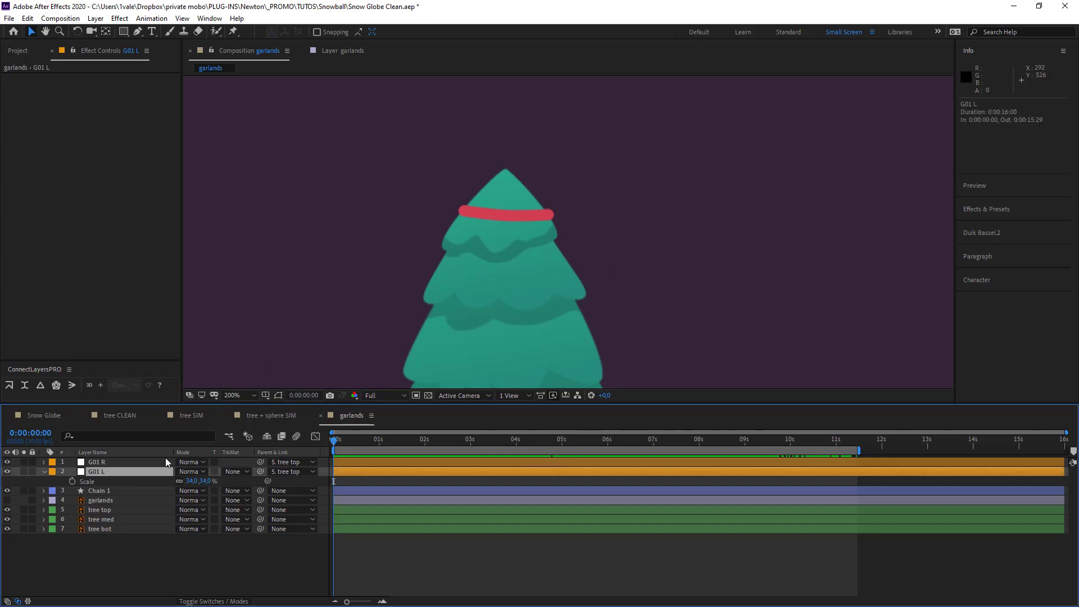
key(ctrl+shift+h)
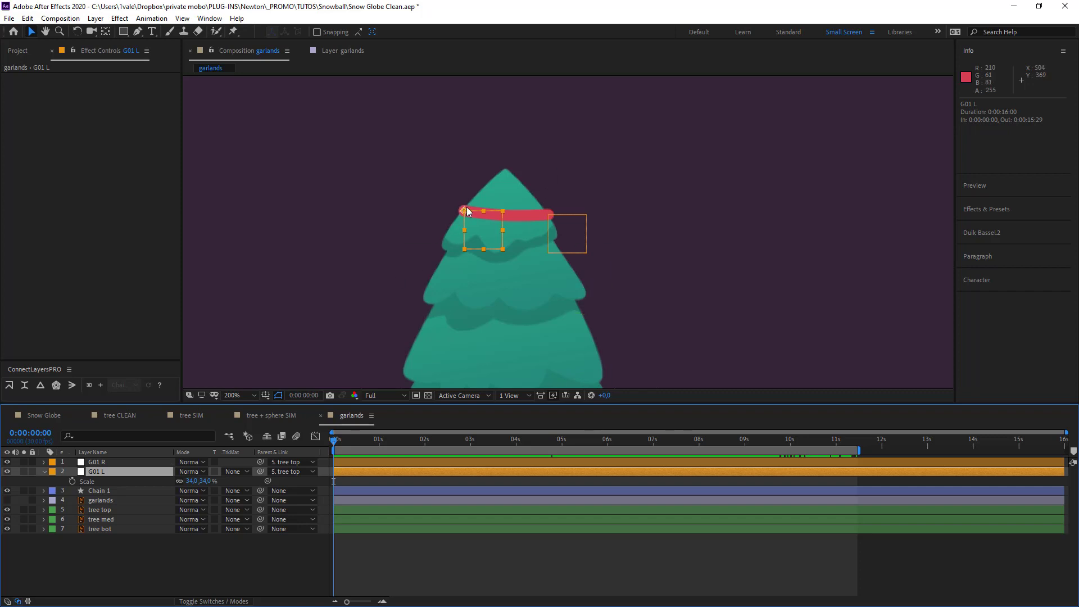
drag(439, 237, 438, 181)
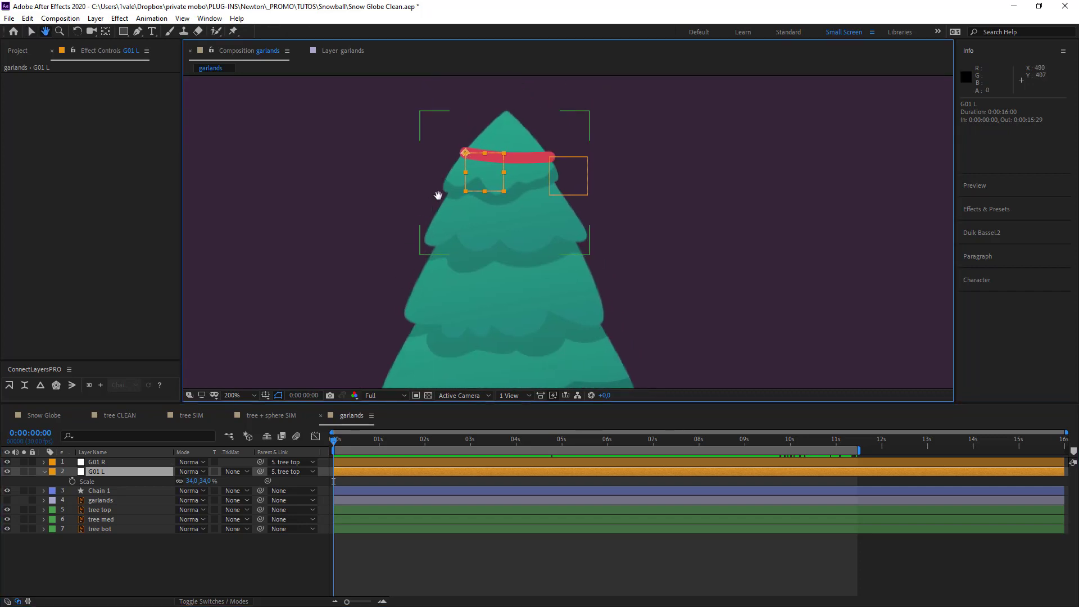
click(7, 500)
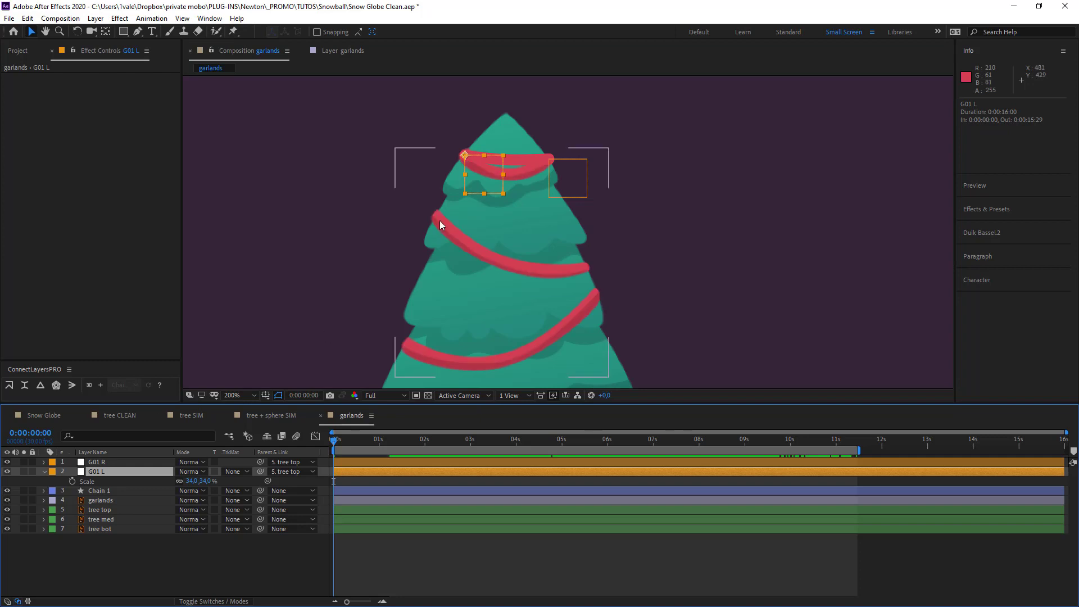
Duplicate the G01 L null twice and place the copies at the left ends of the middle and lower garlands.
key(ctrl+d)
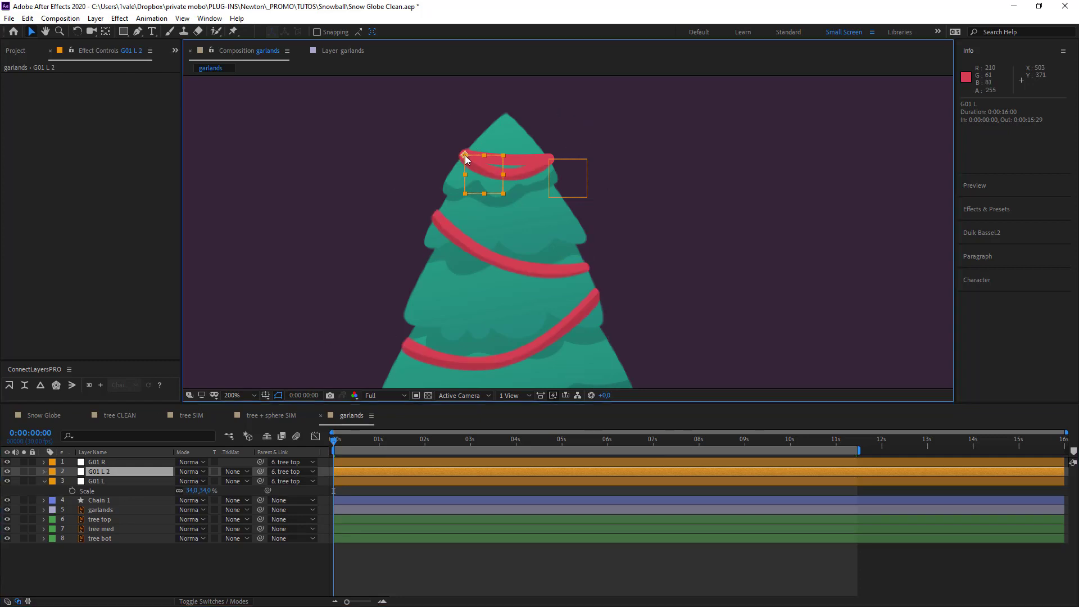
key(ctrl+d)
drag(465, 160, 403, 347)
Duplicate the G01 R null twice and place the copies at the right ends of the middle and lower garlands.
click(555, 187)
key(ctrl+d)
drag(555, 188, 600, 296)
key(ctrl+d)
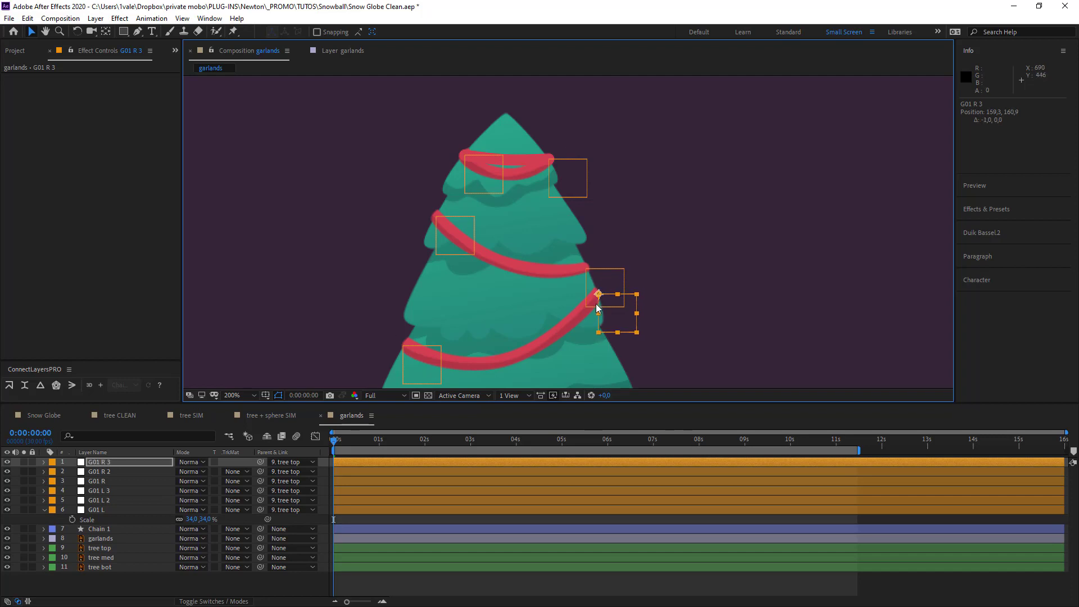
drag(456, 292, 472, 205)
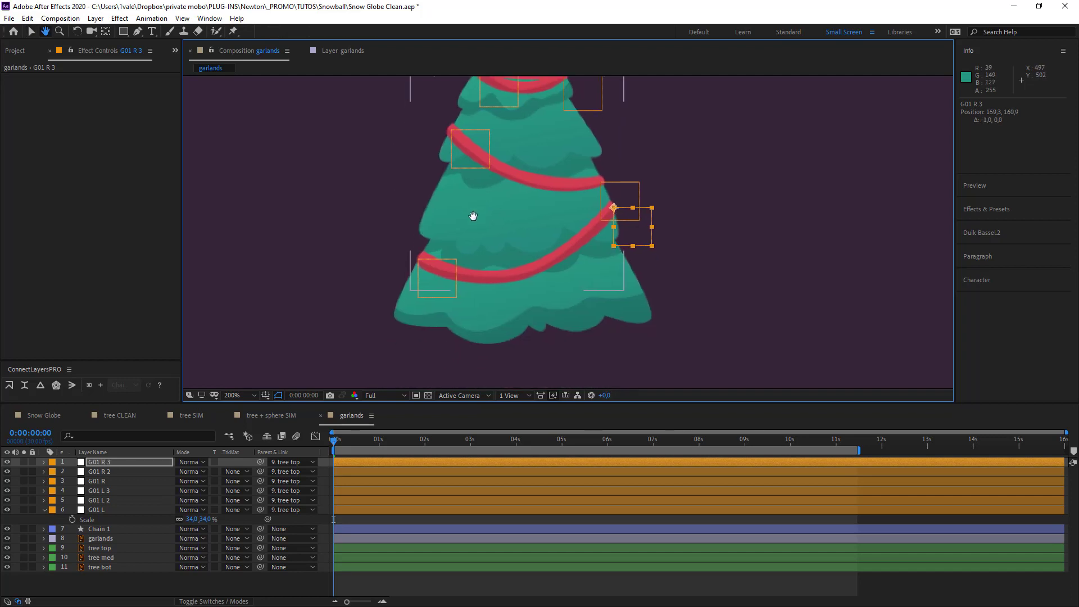
Scrub the opening frames from 0:00:00:00 to check how the tree parts move under the garland end nulls.
click(438, 278)
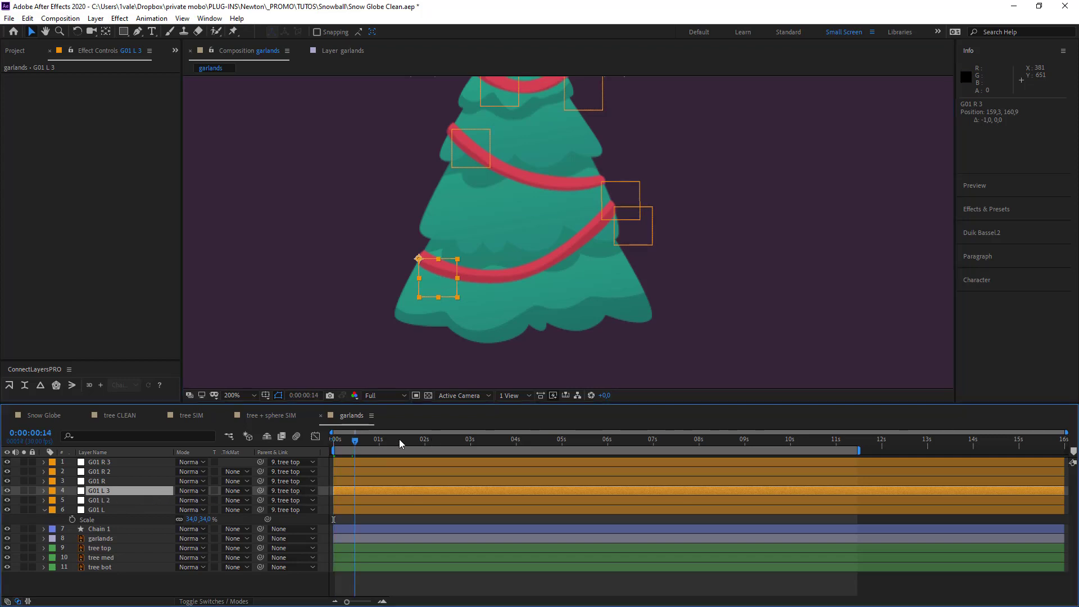
drag(399, 440, 279, 373)
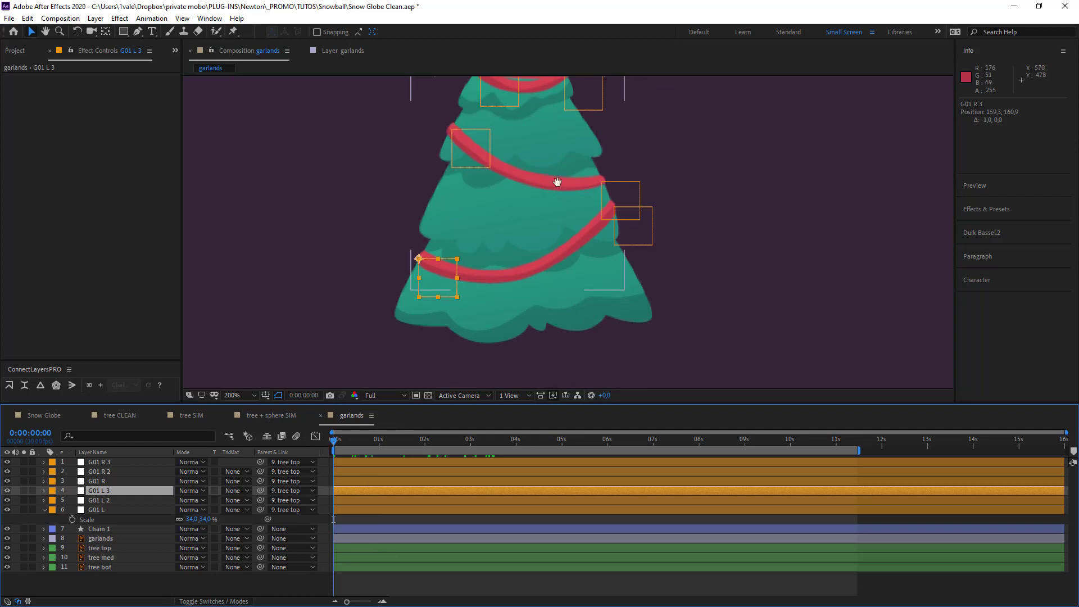
scroll(562, 191, up, 3)
scroll(397, 289, down, 4)
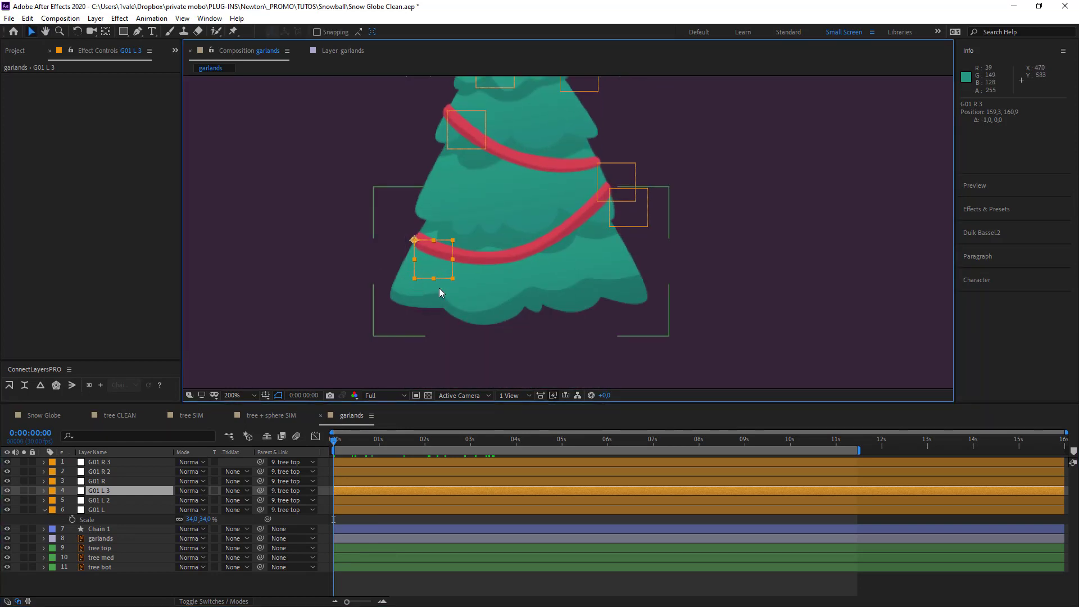
Rename the G01 L 3 null as G03 L and parent it to tree bot.
click(116, 491)
key(Return)
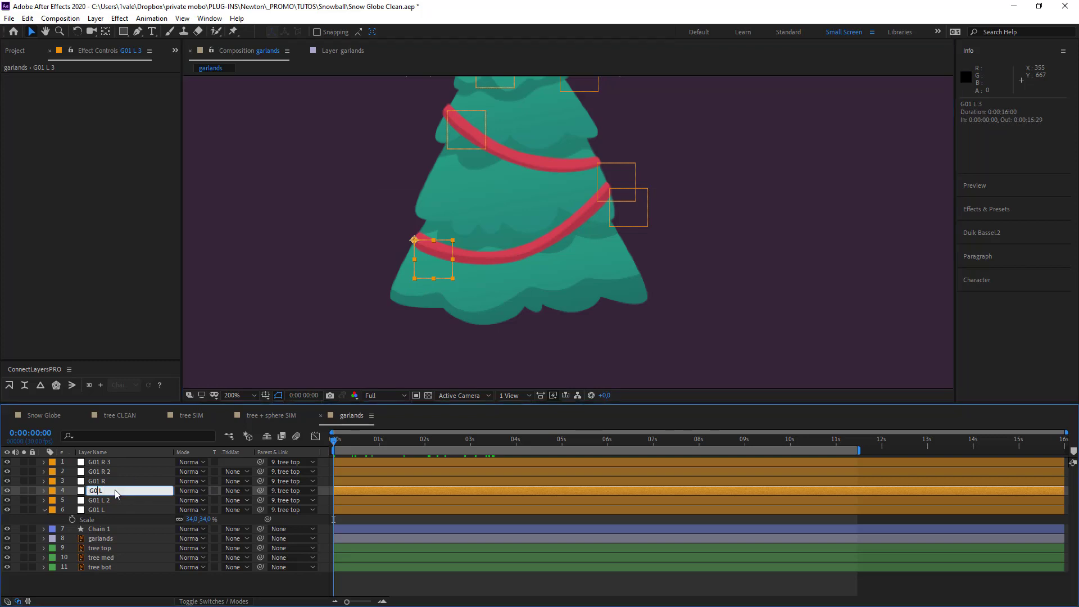
text(3)
click(292, 490)
click(287, 481)
Rename the G01 R 3 null as G03 R and parent it to tree med.
click(101, 462)
key(Return)
text(G03 R)
key(Return)
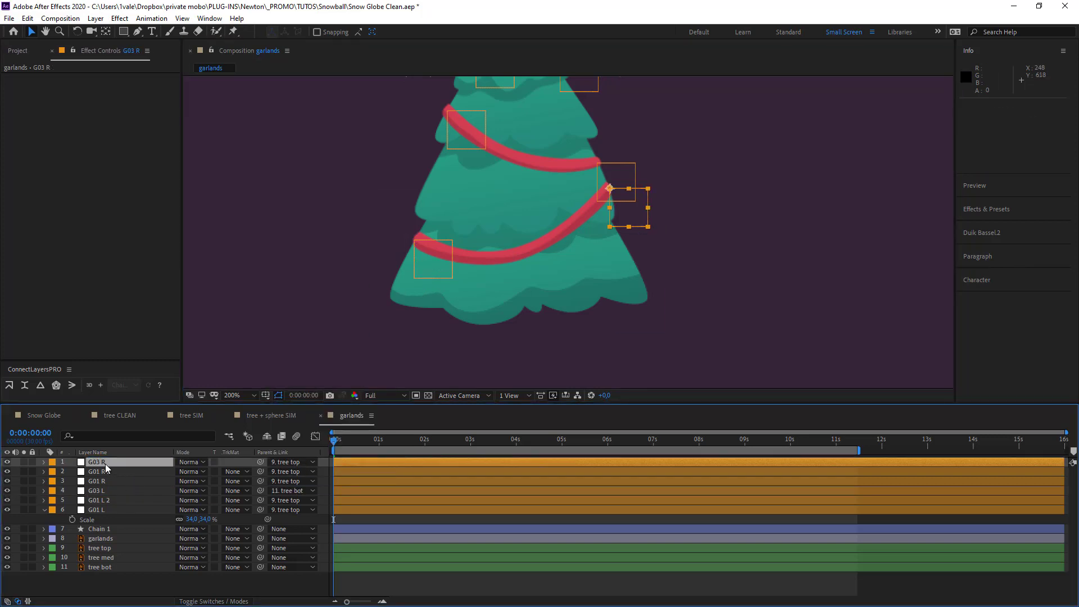
click(292, 462)
click(331, 419)
Rename the G01 R 2 null as G02 R and parent it to tree med.
click(110, 471)
key(Return)
text(G02 R)
key(Return)
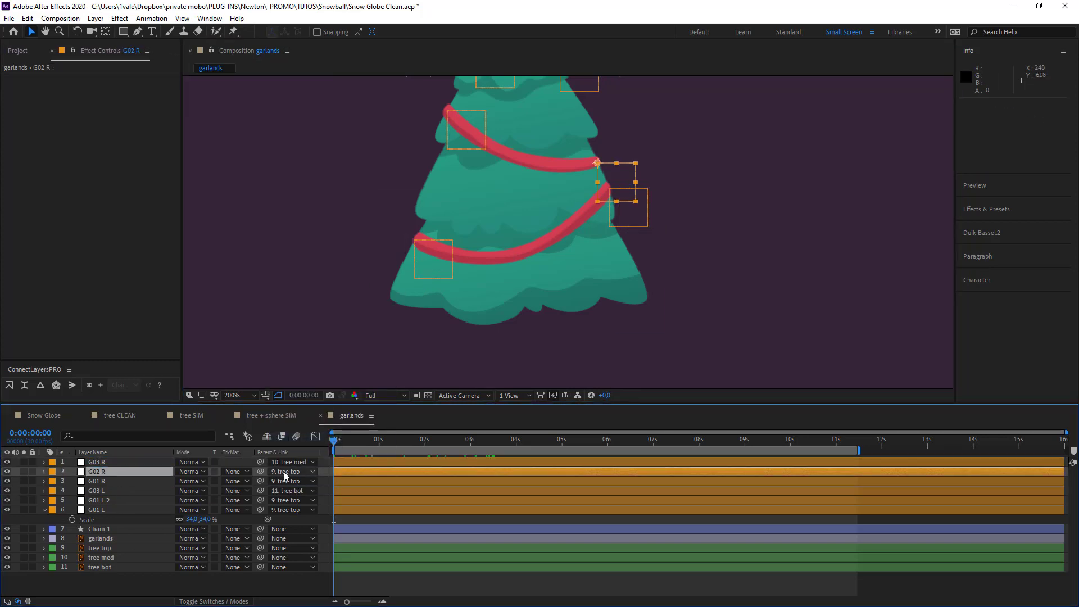
click(285, 477)
click(292, 451)
Rename the G01 L 2 null as G02 L and hide the garlands reference layer.
click(112, 501)
key(Return)
text(G02 L)
key(Return)
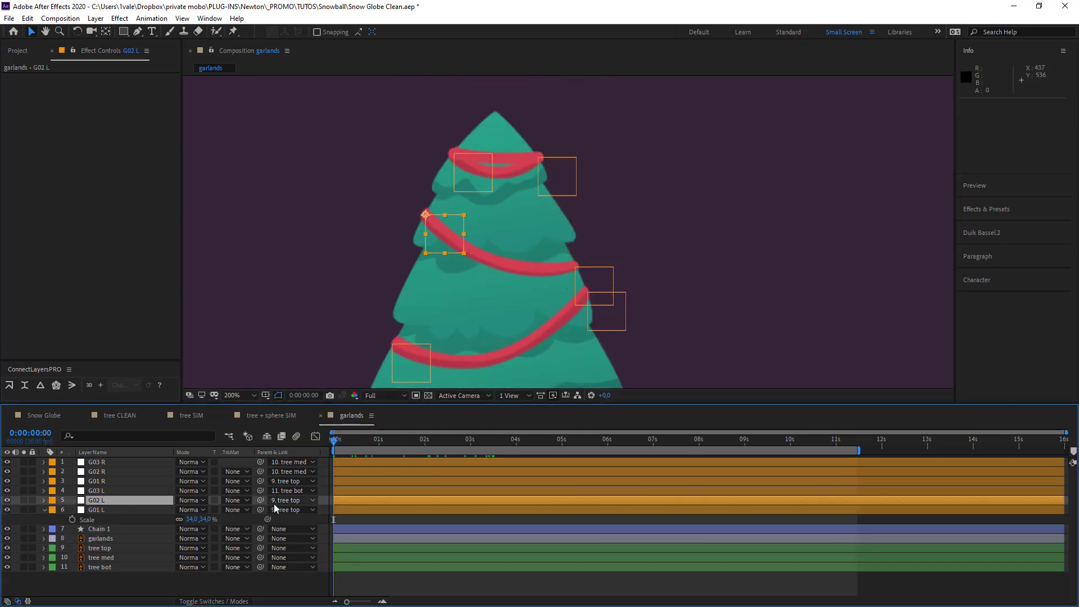
click(101, 538)
key(comma)
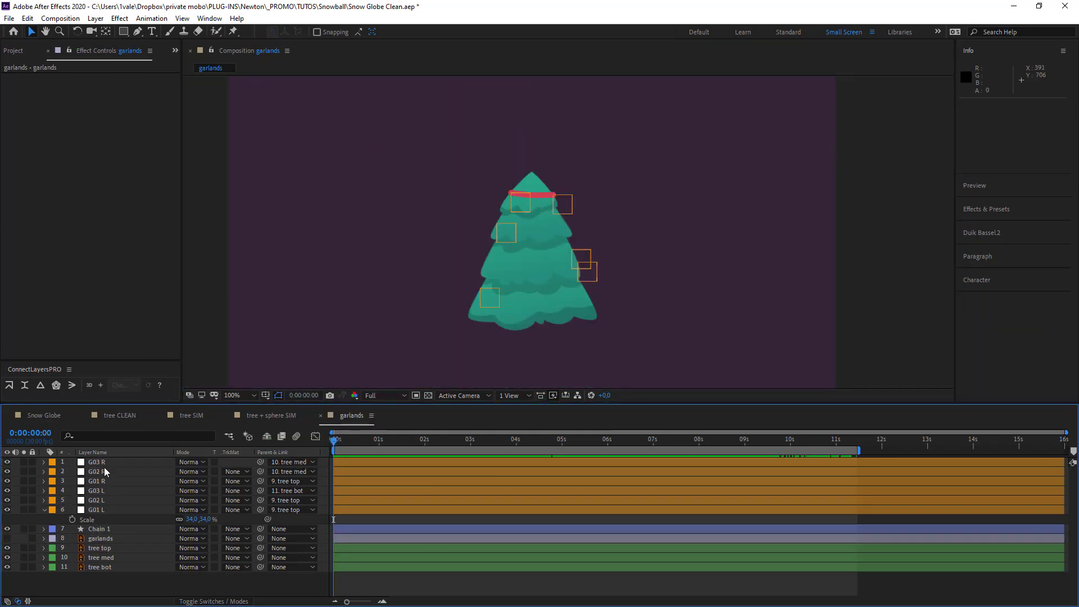
Reorder the nulls into pairs: G03 R and G03 L, G02 R and G02 L, G01 R and G01 L.
click(104, 502)
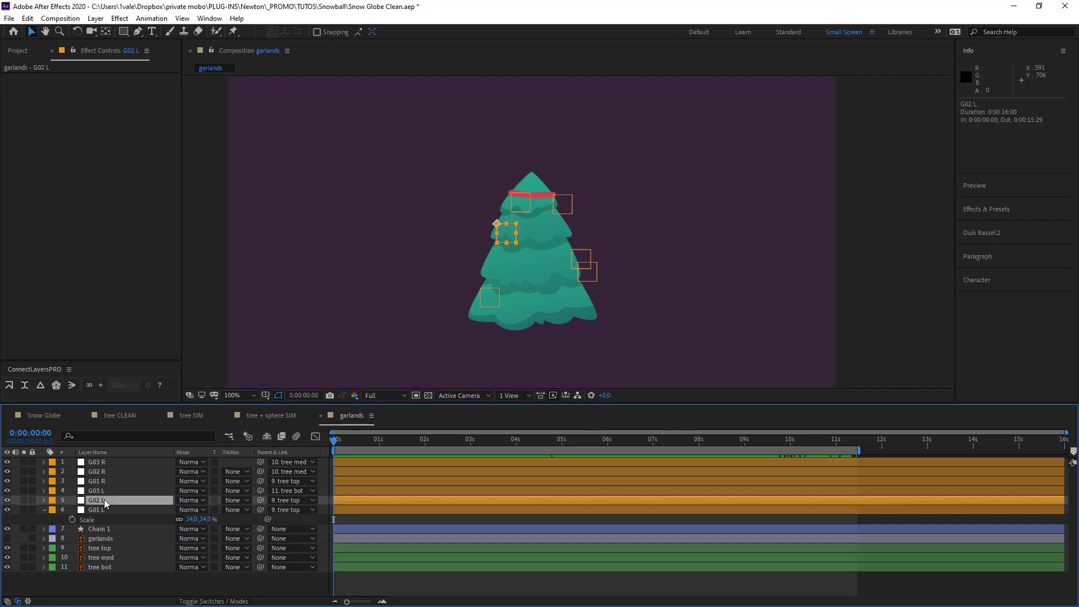
ctrl+click(106, 470)
drag(107, 500, 110, 467)
click(102, 498)
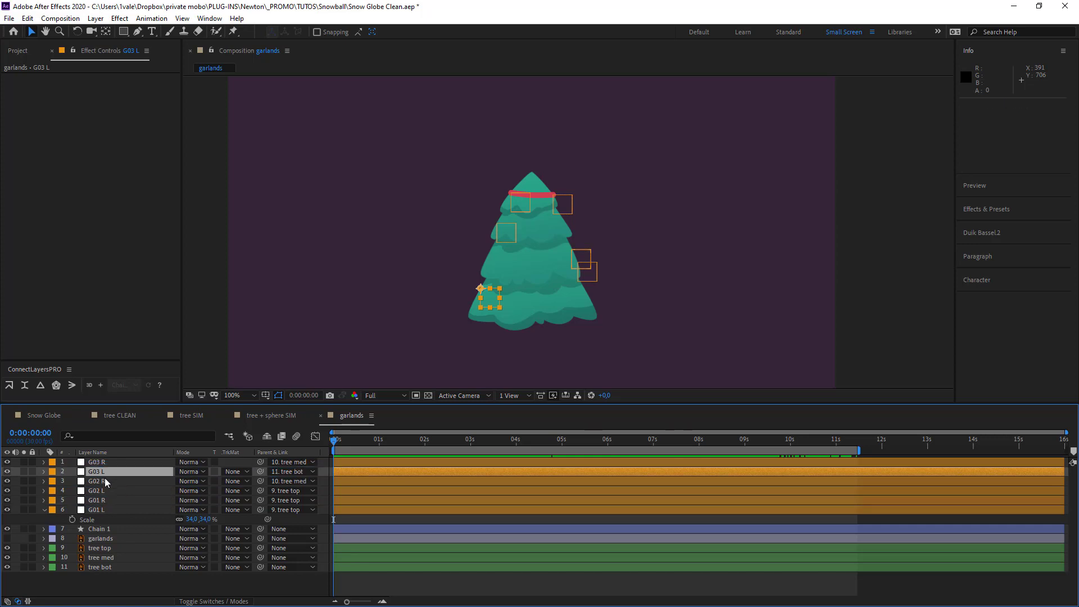
Connect the G02 R and G02 L nulls with a ConnectLayersPRO chain.
click(104, 480)
ctrl+click(107, 489)
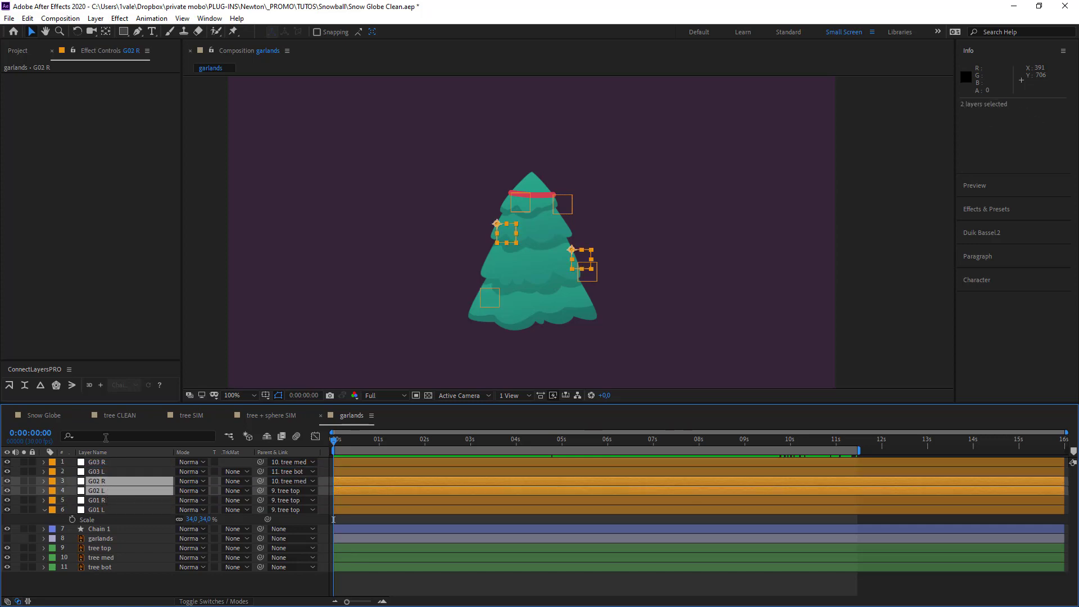
click(9, 386)
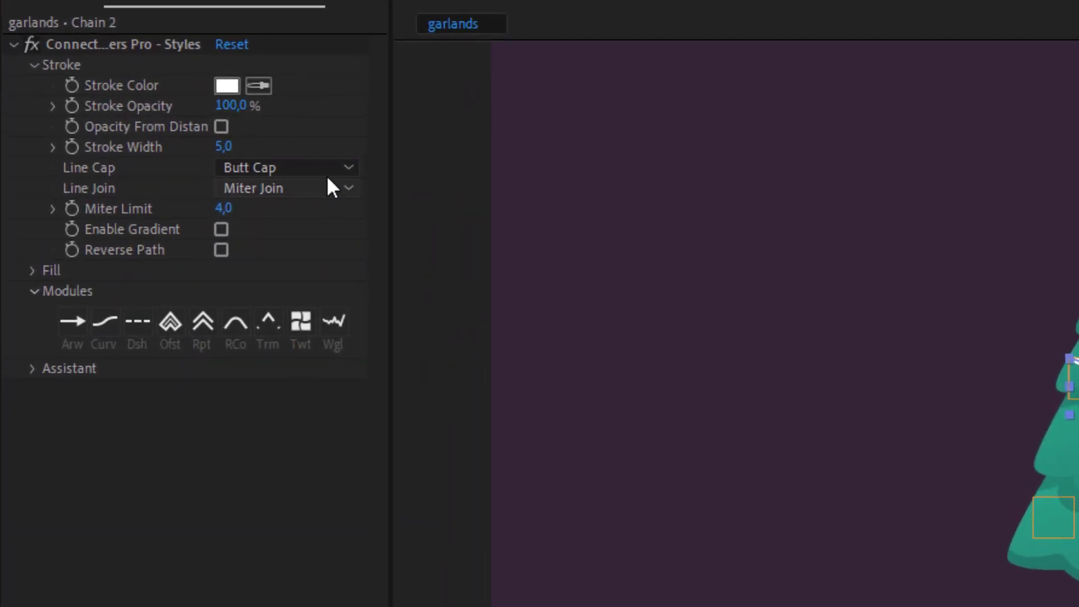
Give the new chain a round cap and a stroke width of 10, and sample its colour from the red garland.
click(150, 135)
click(147, 159)
click(103, 125)
text(10)
key(Return)
click(263, 86)
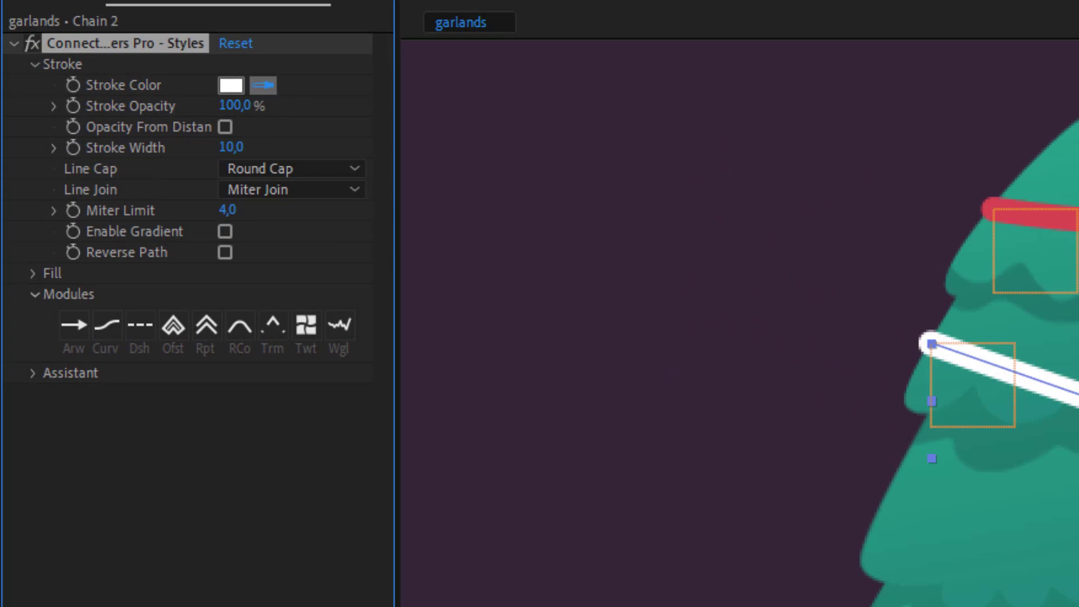
click(1029, 217)
Add the Curviness module to Chain 2 with the Dynamic Verlet function and the Low Gravity preset.
click(106, 325)
click(281, 394)
click(434, 354)
click(284, 416)
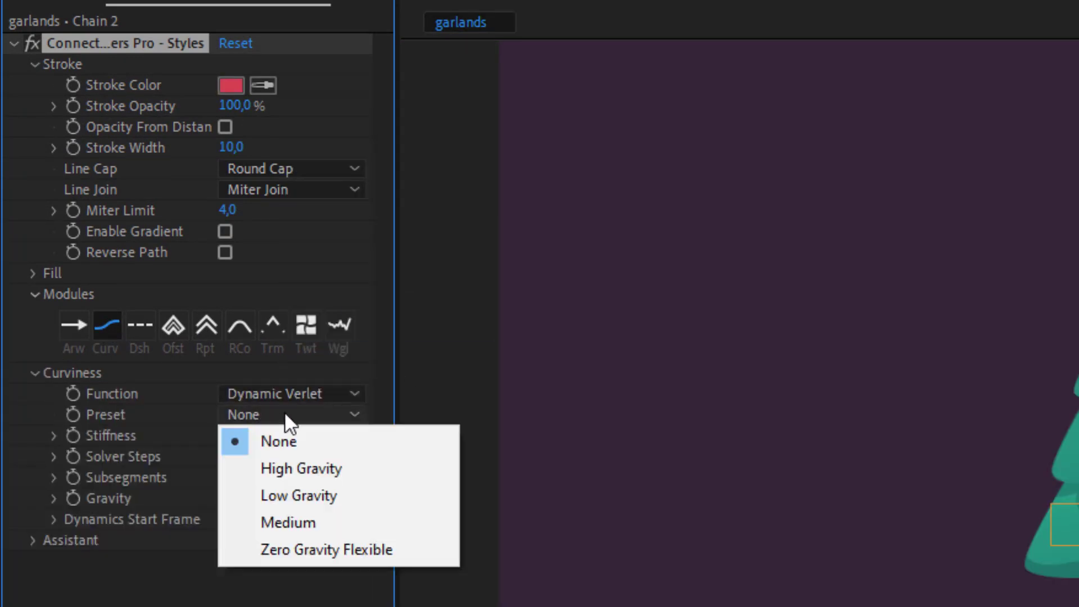
click(264, 494)
Set Chain 2's curviness to 5 solver steps, 2 subsegments and 0% stiffness.
click(230, 456)
text(5)
key(Return)
click(229, 477)
text(2)
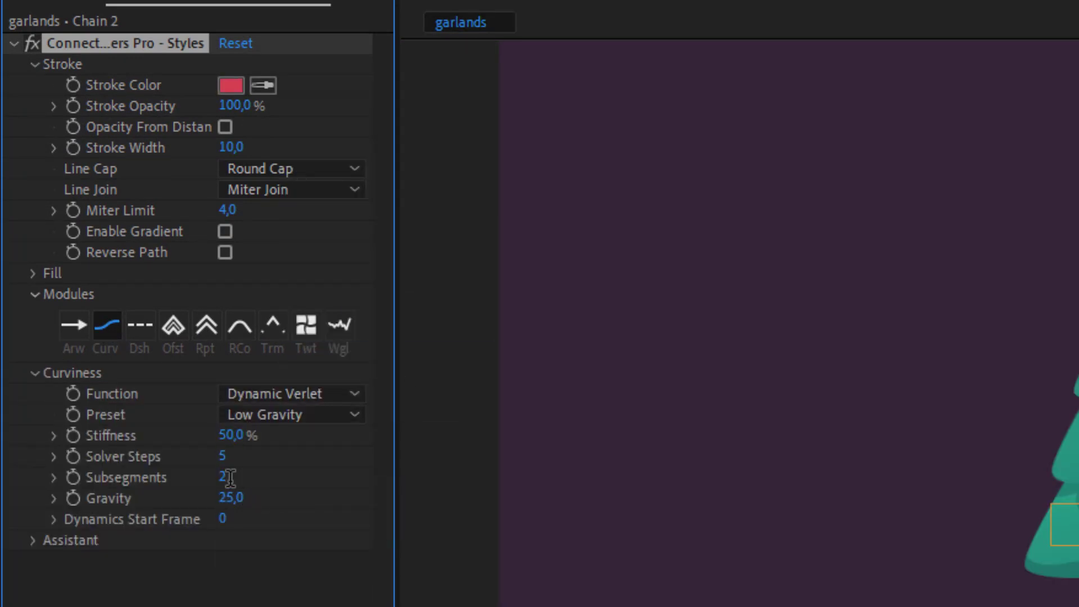
key(Return)
mouse_move(227, 435)
mouse_down()
mouse_move(270, 435)
mouse_move(238, 428)
mouse_up()
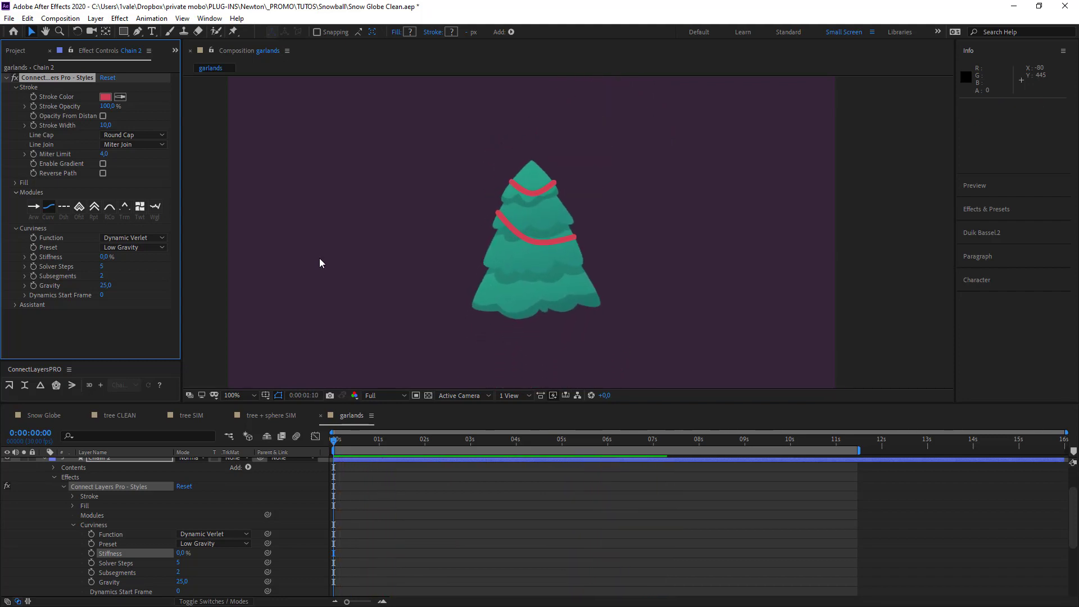
Stop the preview and set Chain 2's subsegments to 3.
key(space)
click(131, 322)
click(103, 276)
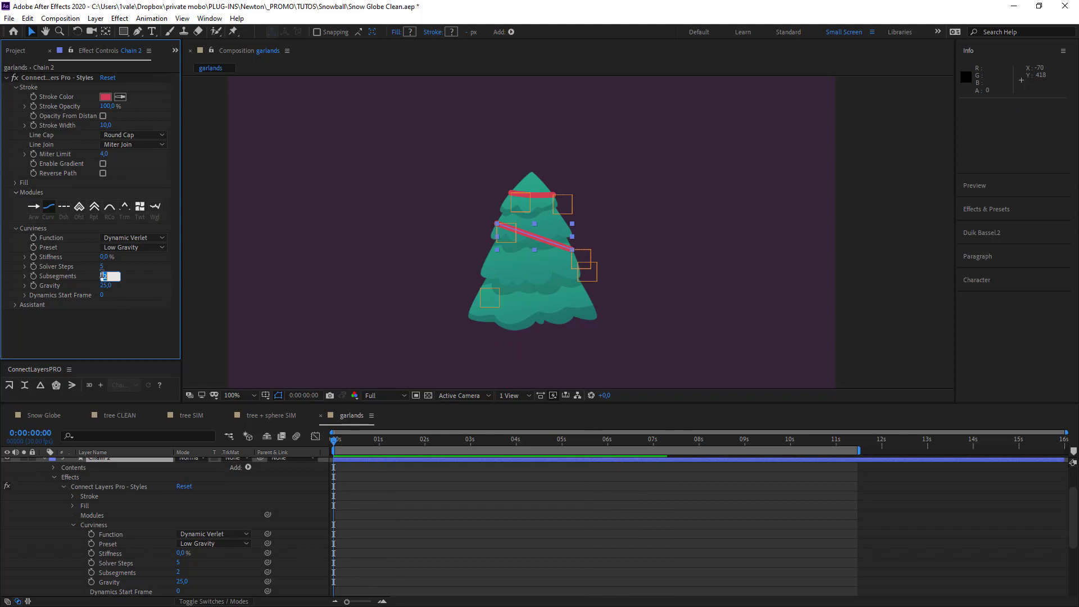
text(3)
key(Return)
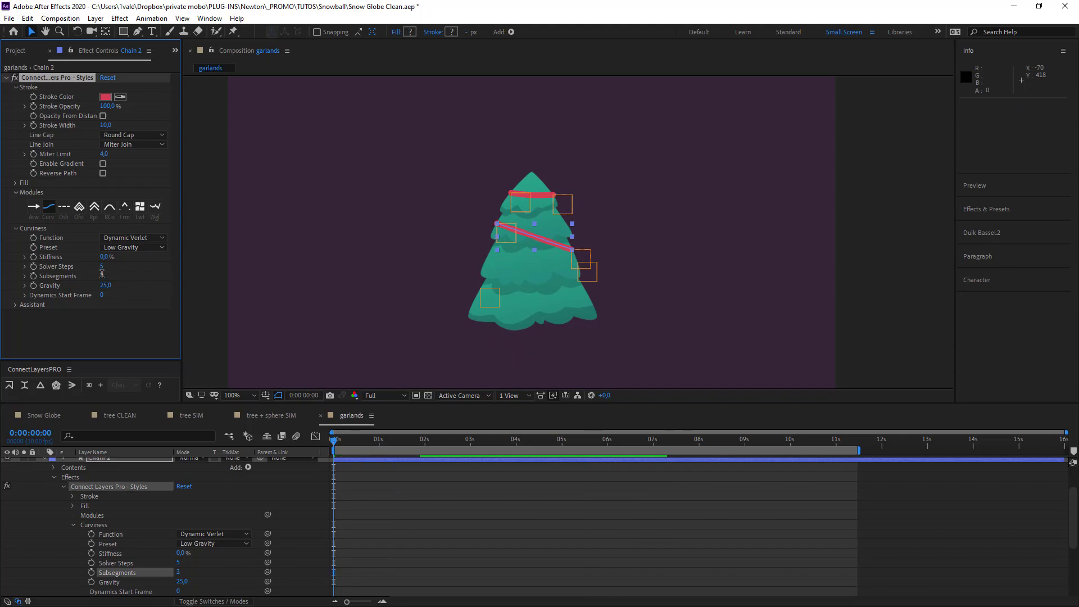
Preview the animation to check the second garland's motion with three subsegments.
key(space)
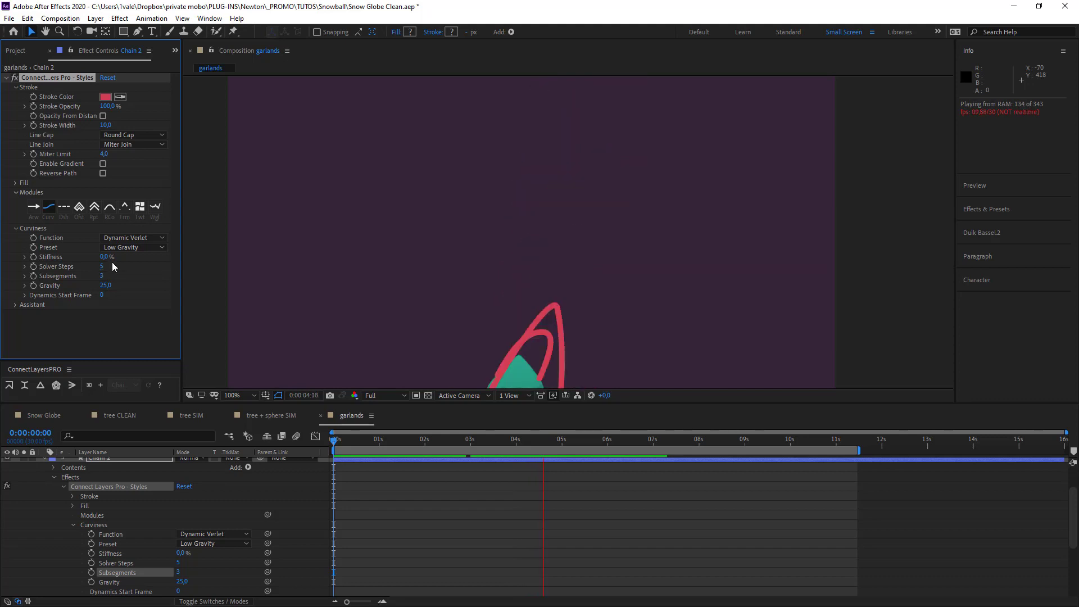
scroll(384, 225, down, 2)
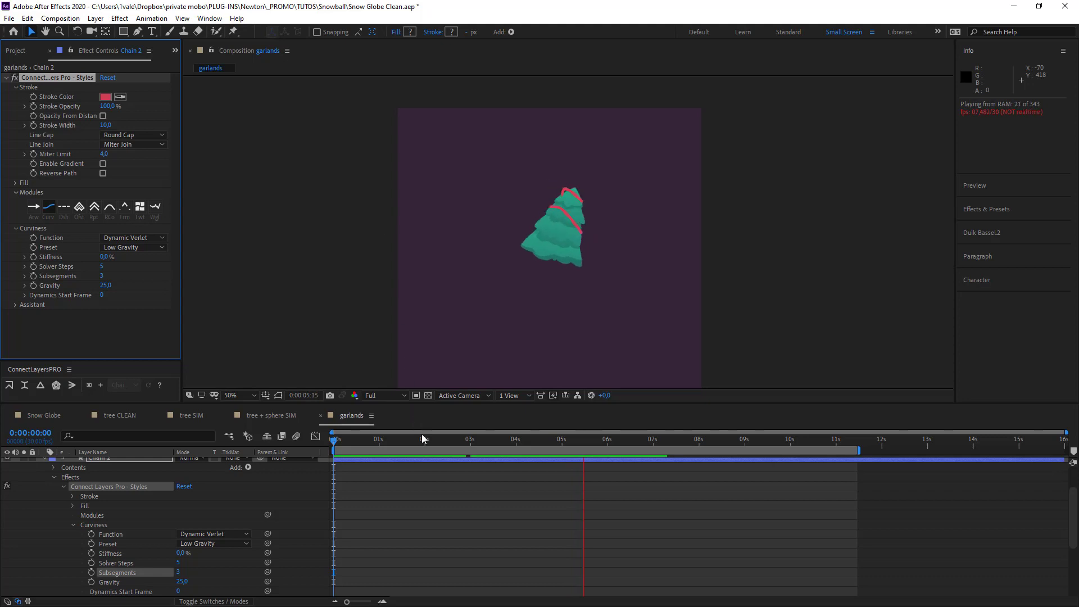
click(440, 492)
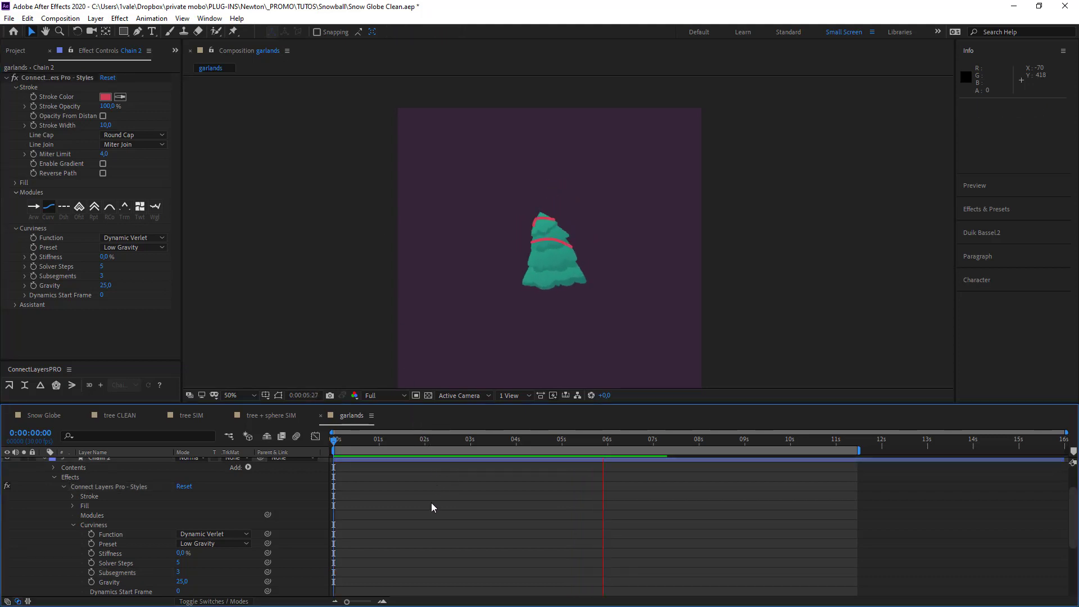
key(space)
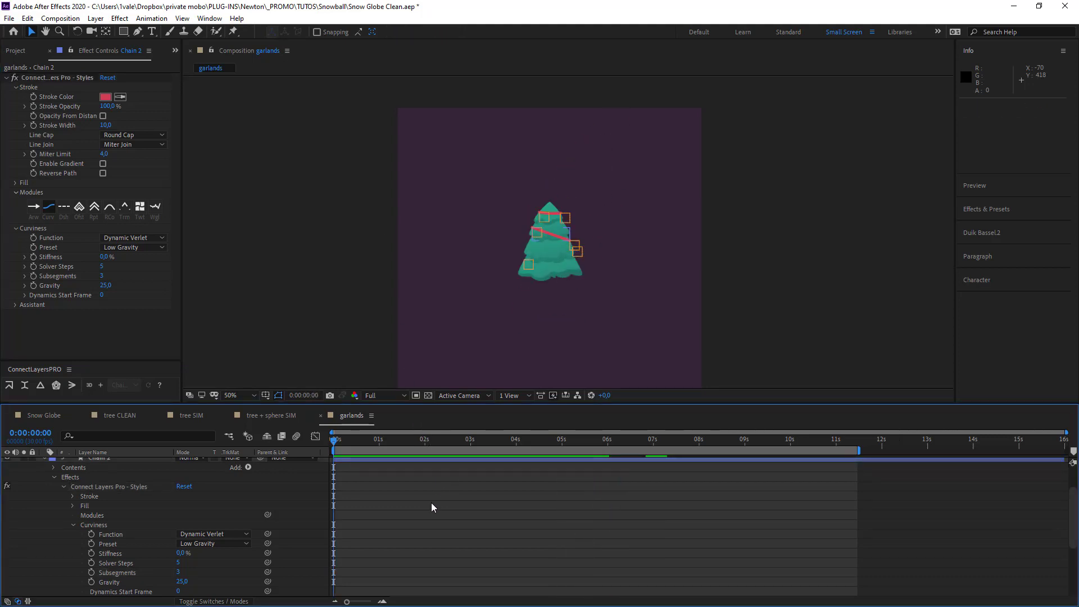
Bake Chain 2's path expressions over the work area and collapse the layer's properties.
click(15, 305)
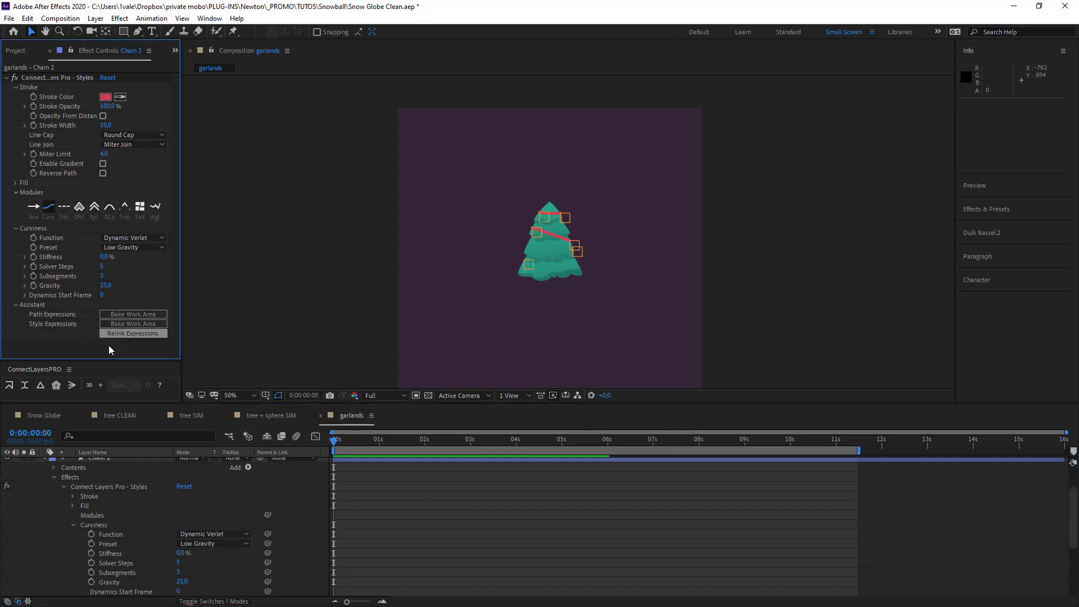
click(150, 314)
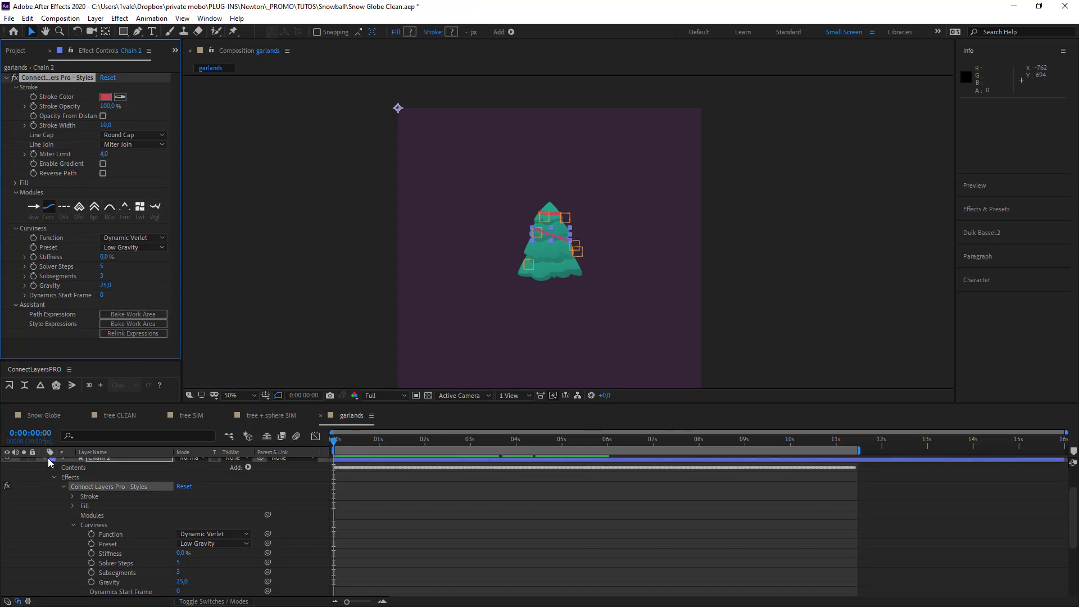
click(46, 461)
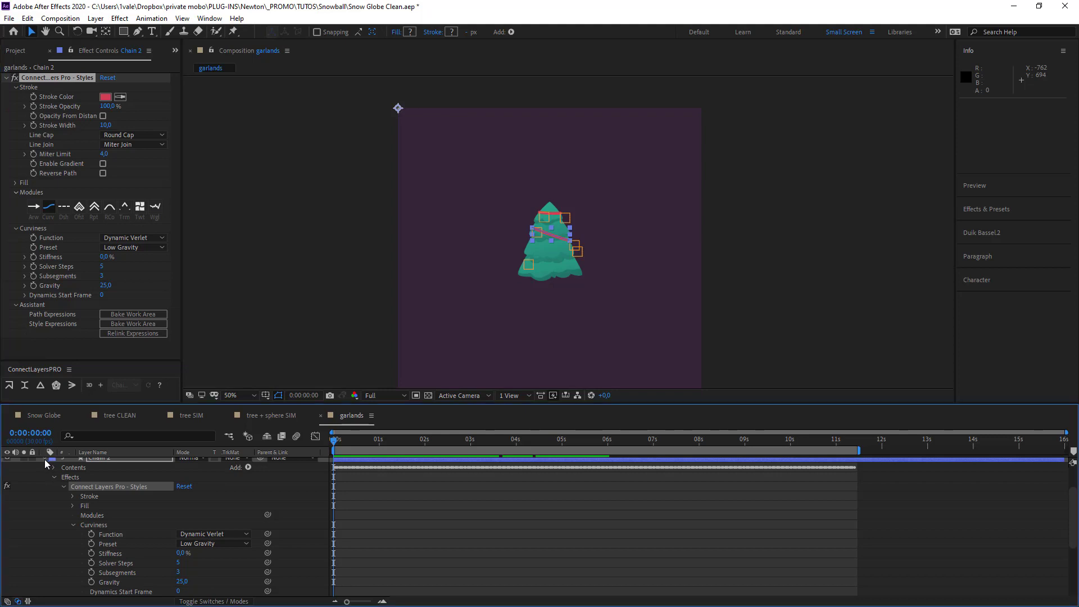
click(46, 459)
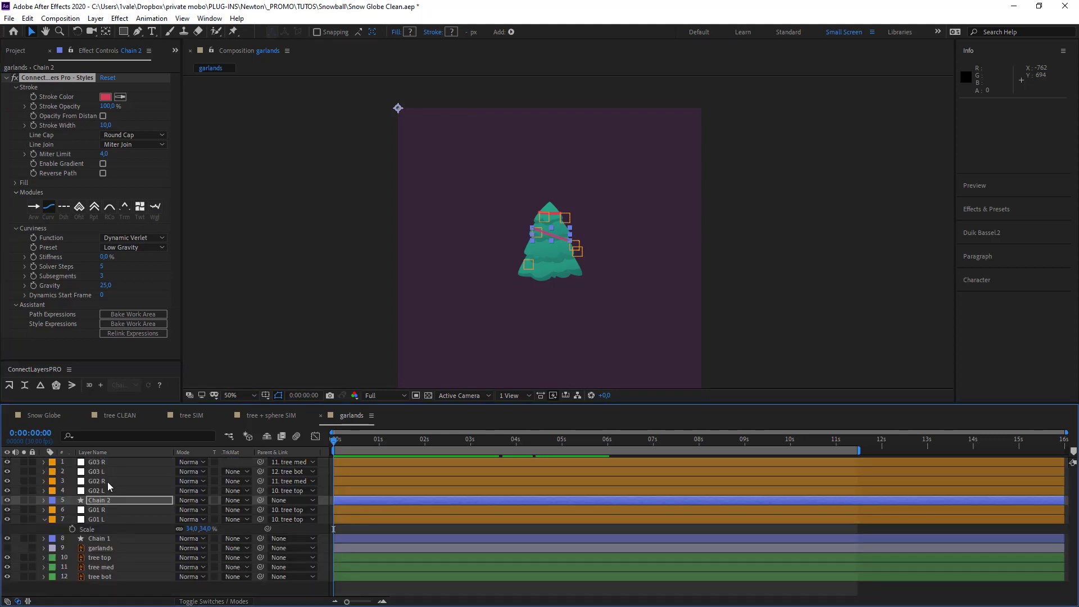
Link the G03 L and G03 R nulls with a new ConnectLayersPRO chain.
click(107, 474)
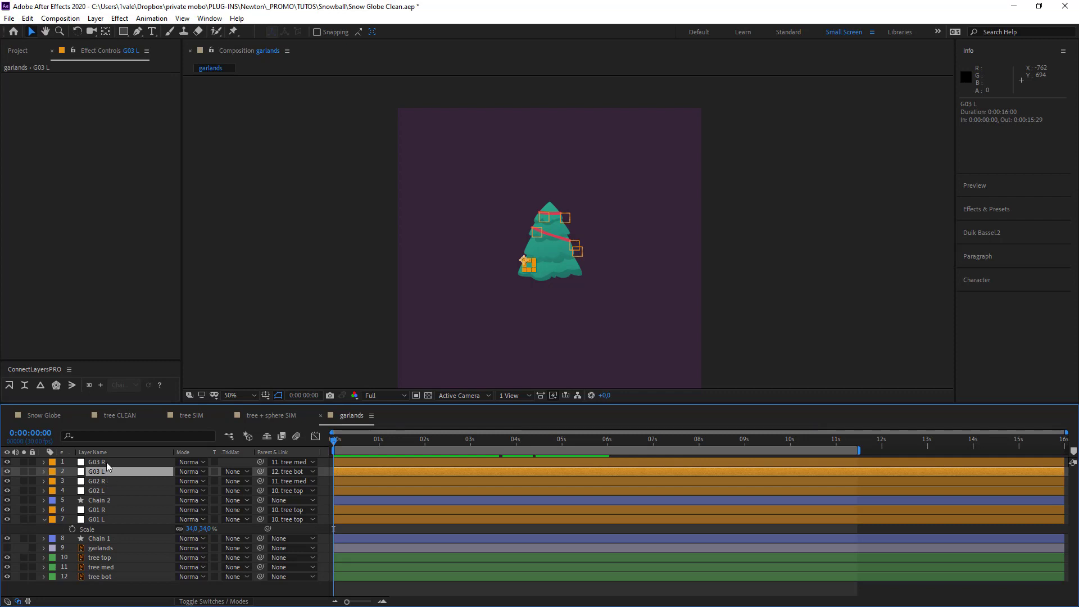
shift+click(106, 461)
click(11, 385)
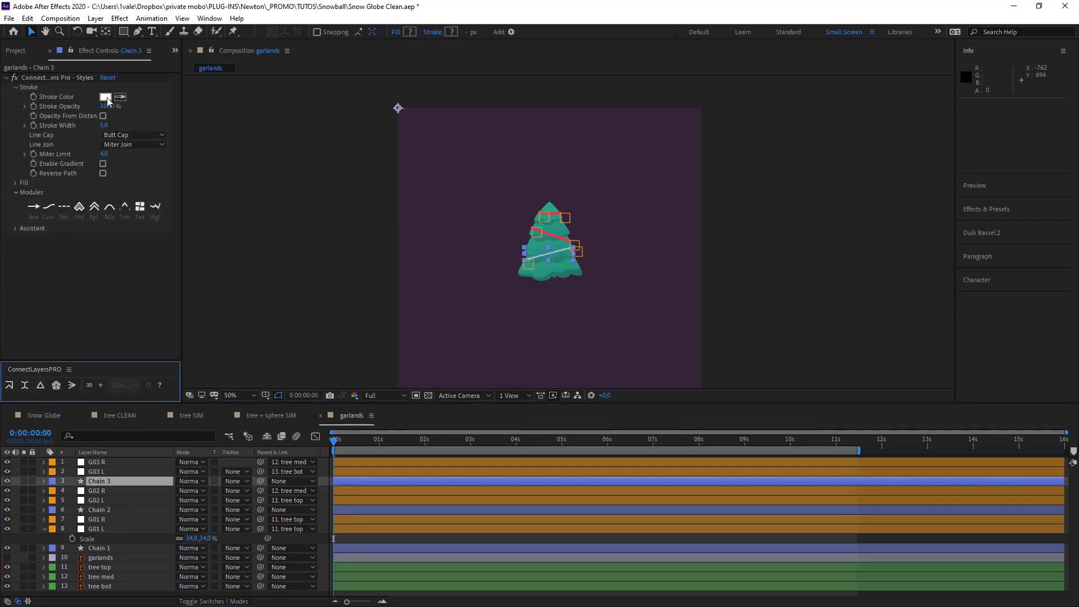
Style Chain 3's stroke in the garland red with a width of 10 and a round cap.
key(period)
key(period)
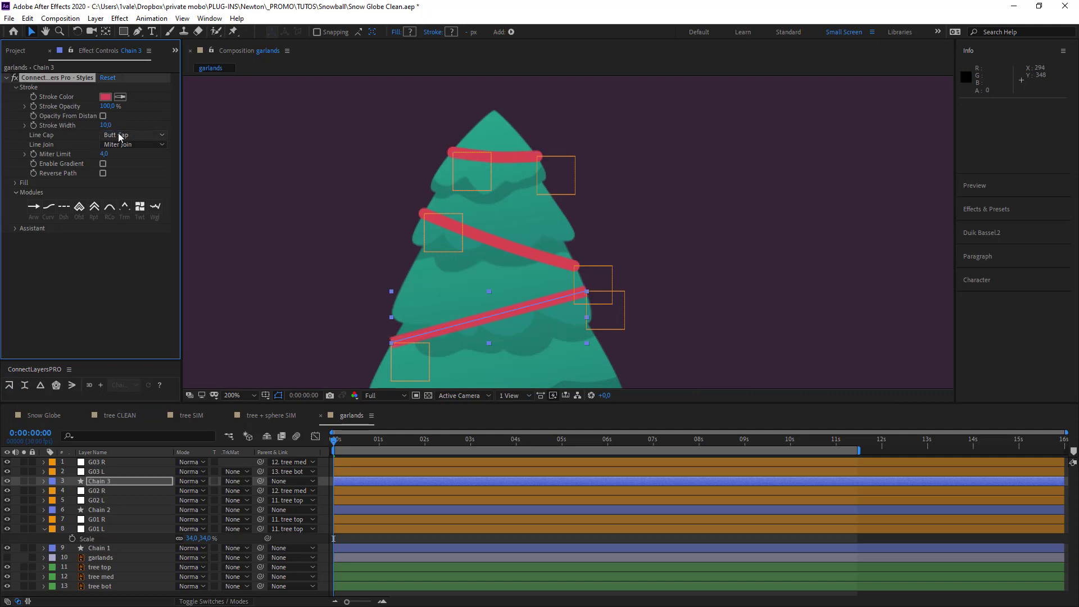
click(118, 135)
click(115, 158)
Add the curviness module to Chain 3 with the Dynamic Verlet function and the Low Gravity preset.
click(49, 206)
click(115, 238)
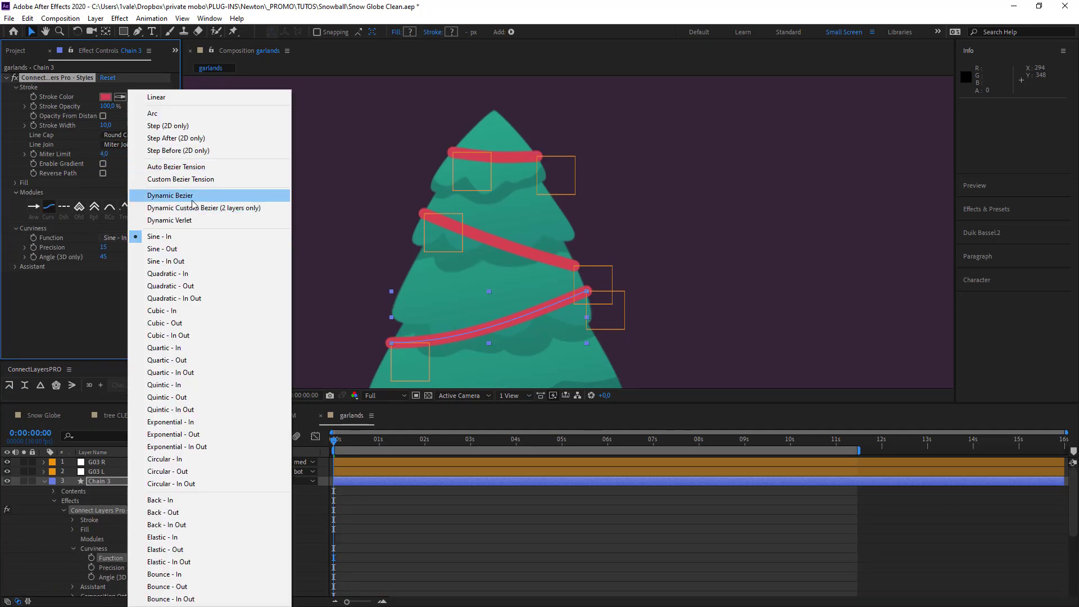
click(168, 220)
click(135, 247)
click(120, 281)
Set Chain 3's curviness to 0% stiffness, 5 solver steps and 3 subsegments.
click(107, 256)
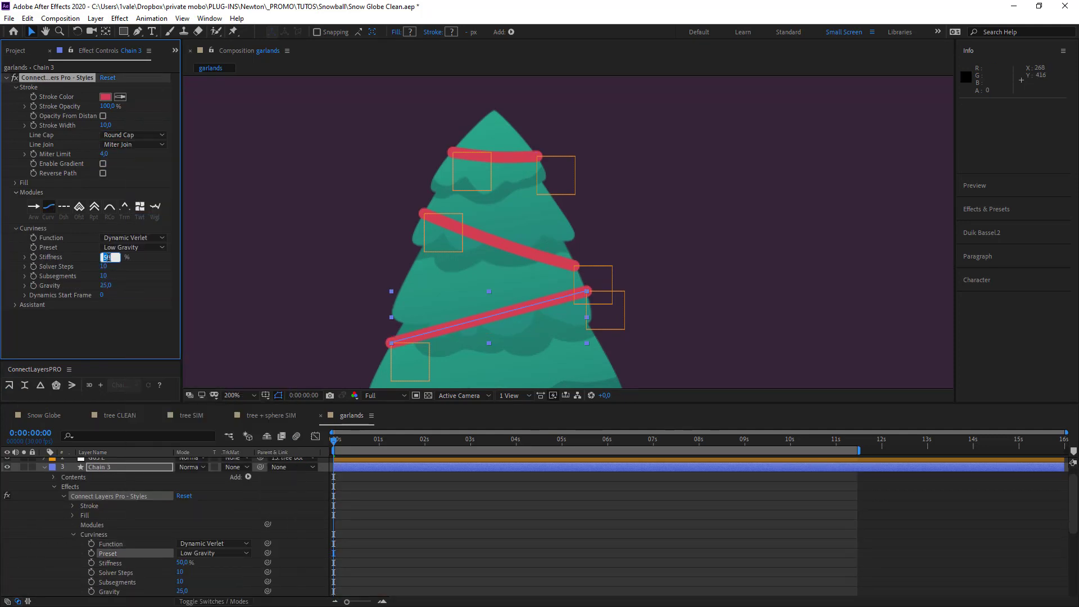
text(0)
key(Tab)
text(5)
key(Tab)
text(3)
key(Return)
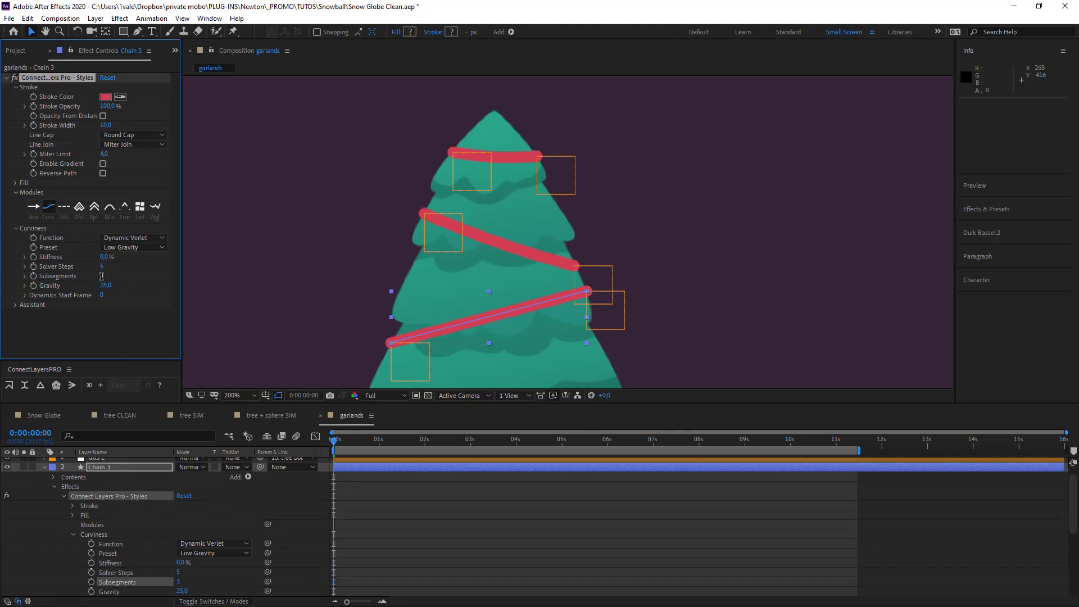
Preview the animation to check the motion of all three garlands.
key(comma)
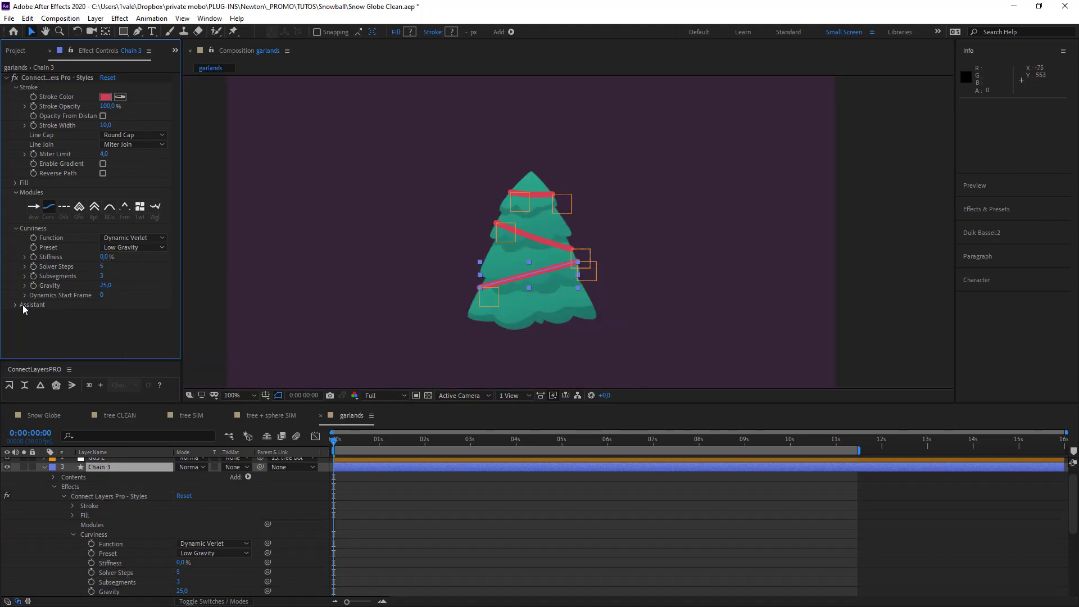
click(424, 523)
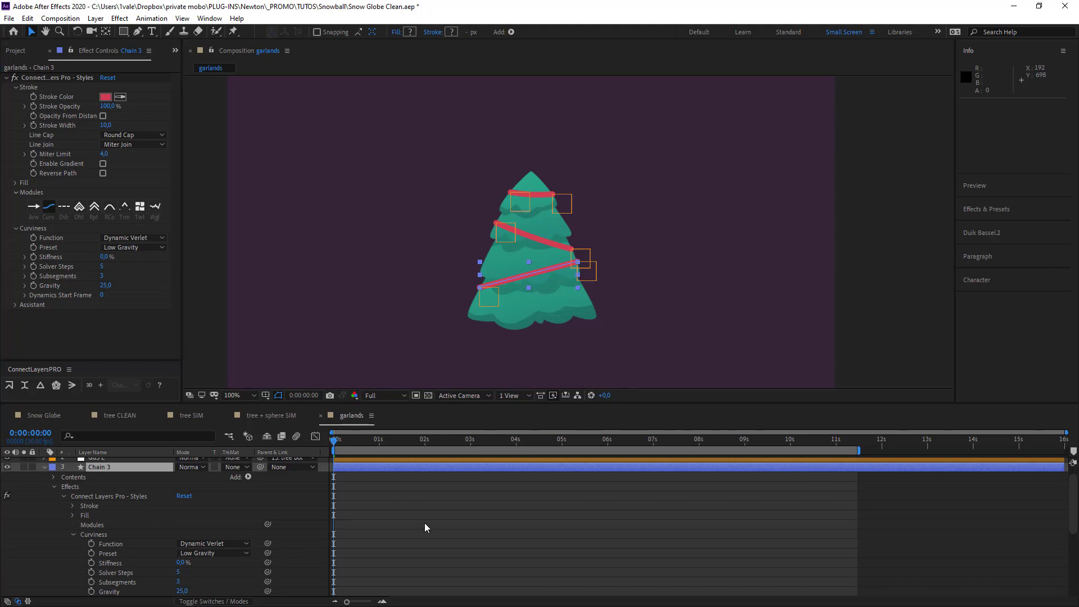
key(space)
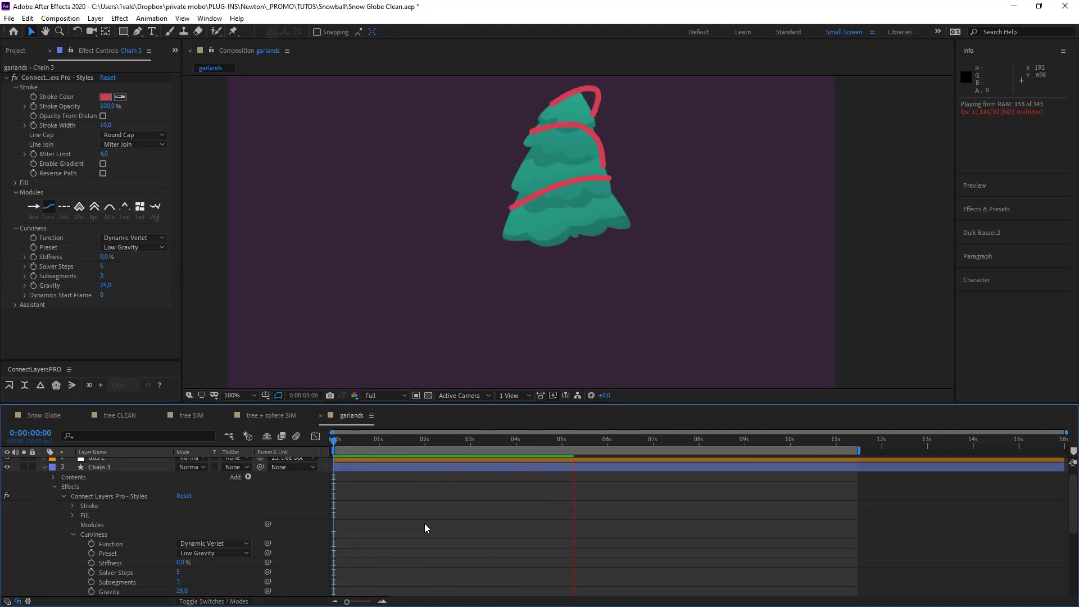
key(comma)
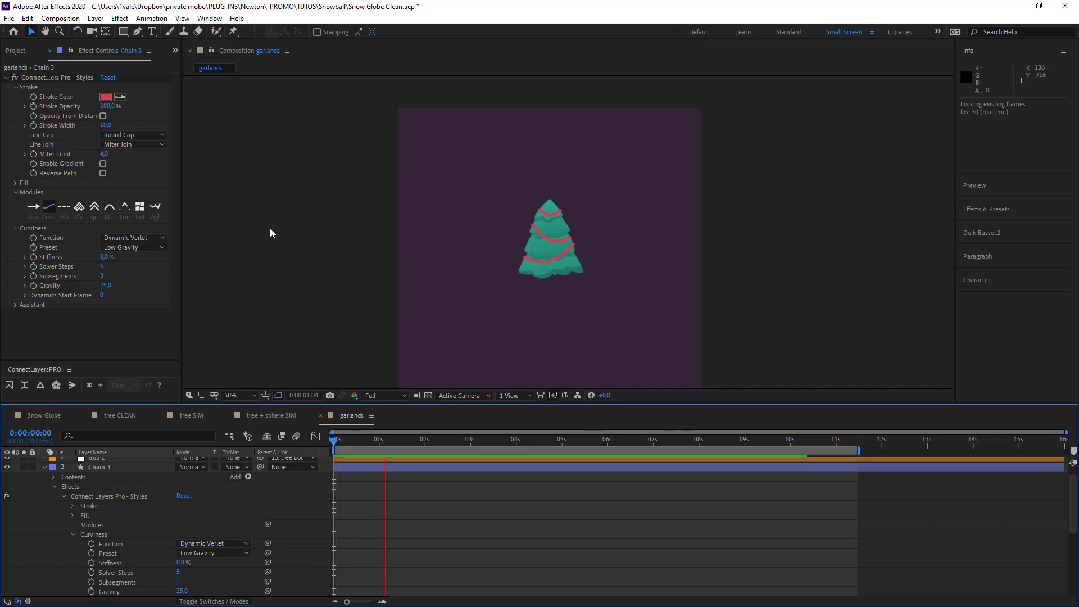
Bake Chain 3's path expressions over the work area and collapse the layer's properties.
click(15, 305)
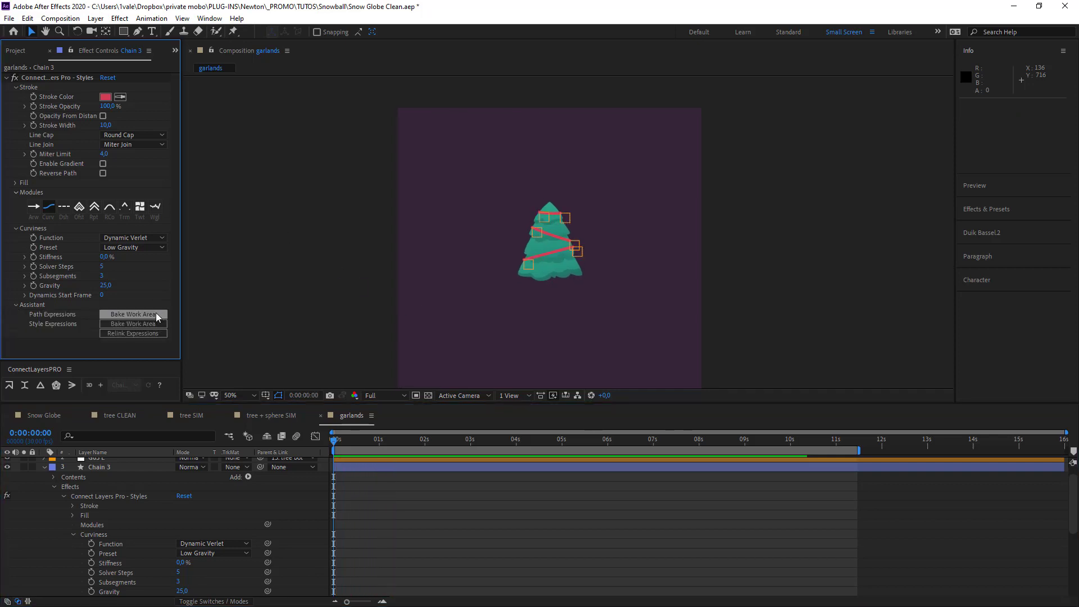
click(156, 314)
scroll(597, 272, up, 4)
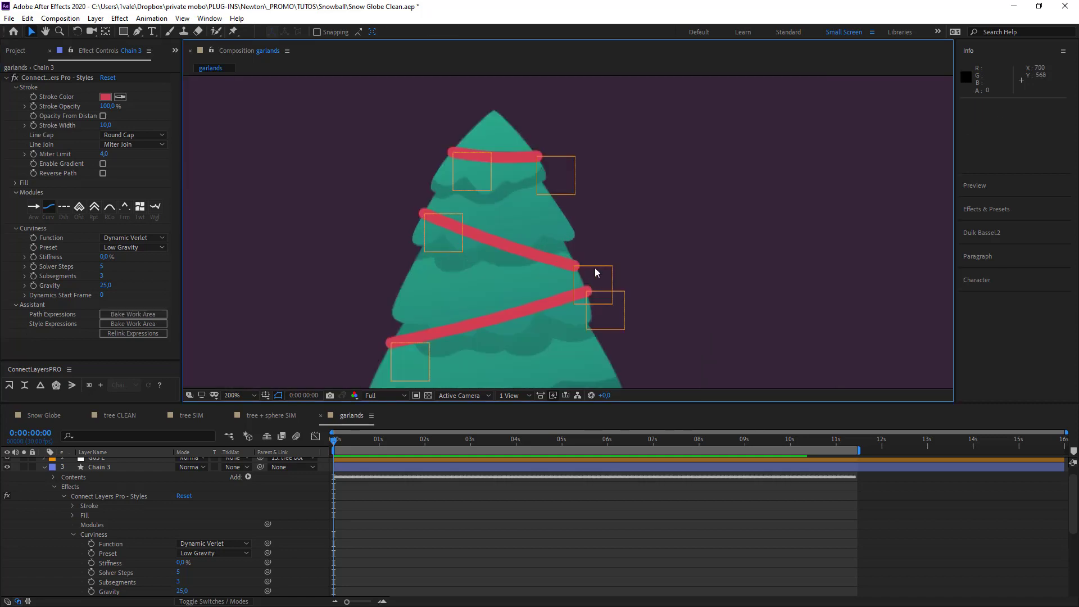
click(164, 455)
key(ctrl+grave)
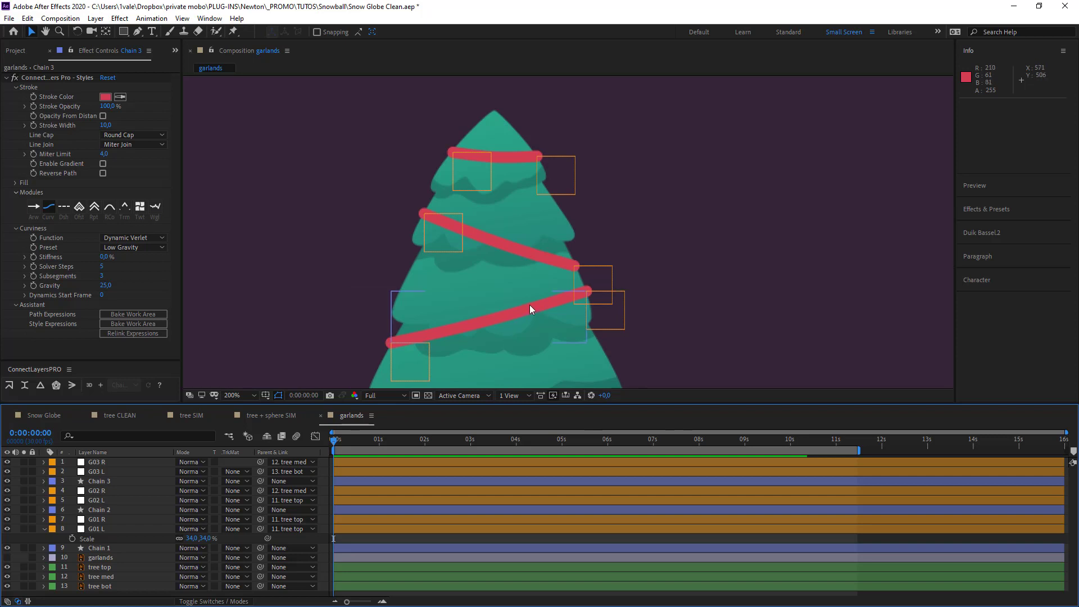
Apply the Bevel and Emboss layer style to Chain 1, Chain 2 and Chain 3 together.
click(107, 482)
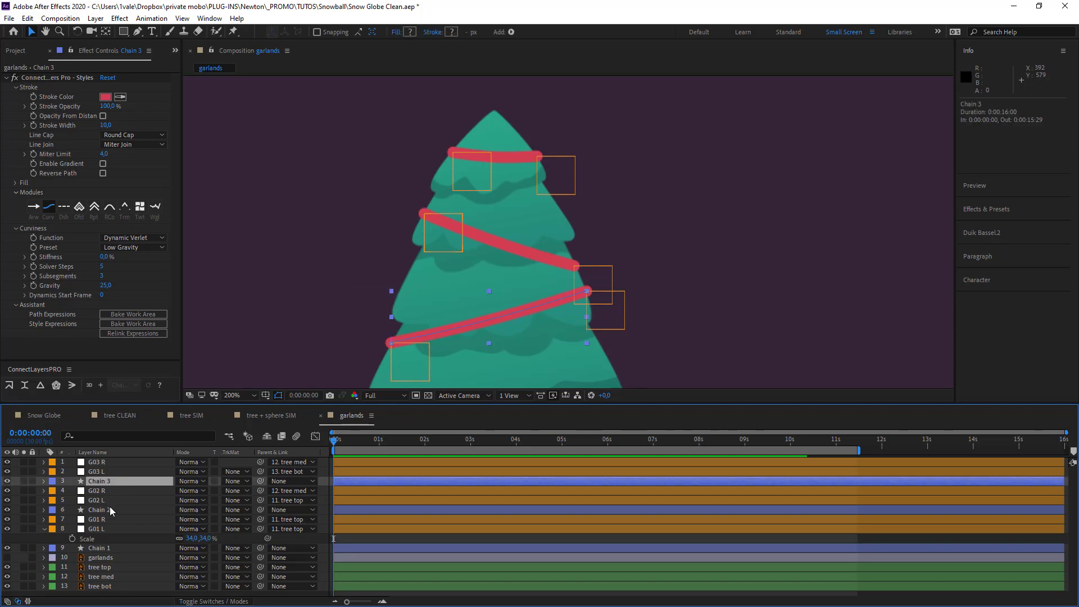
ctrl+click(109, 508)
ctrl+click(106, 548)
right_click(117, 509)
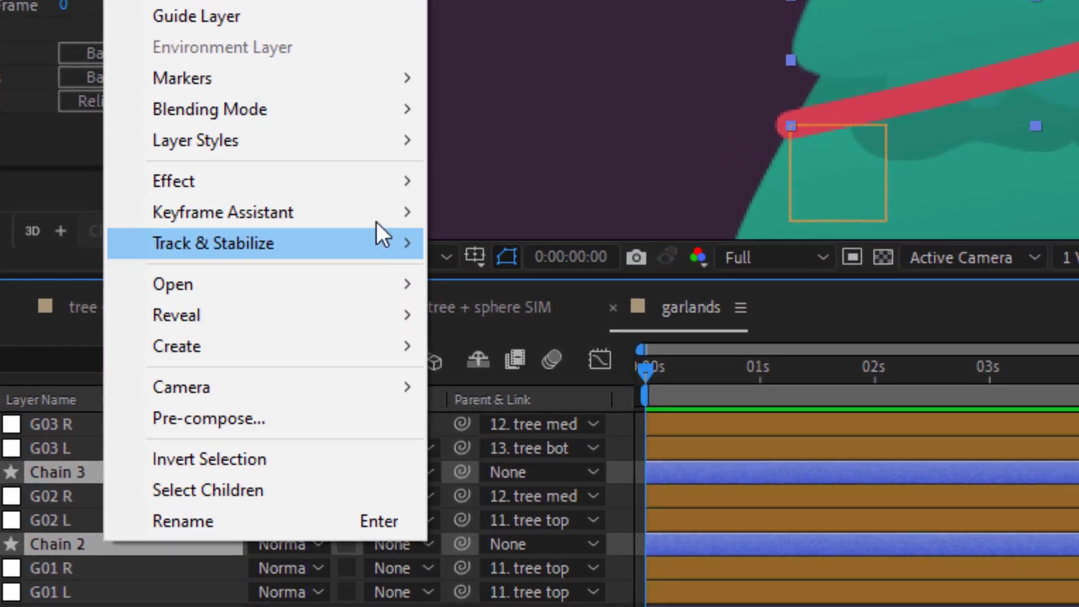
mouse_move(229, 346)
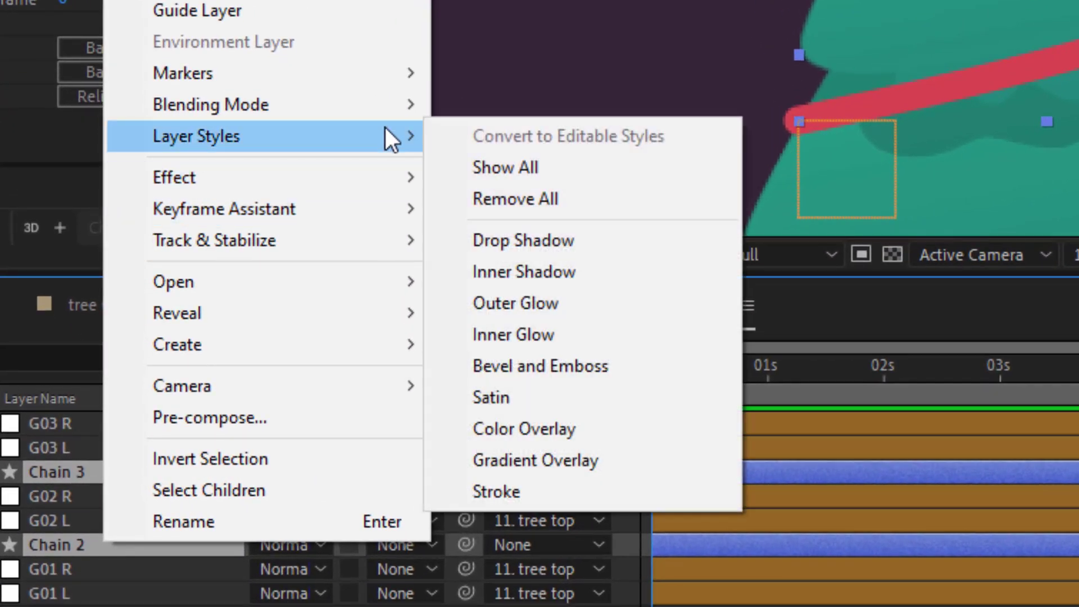
click(612, 371)
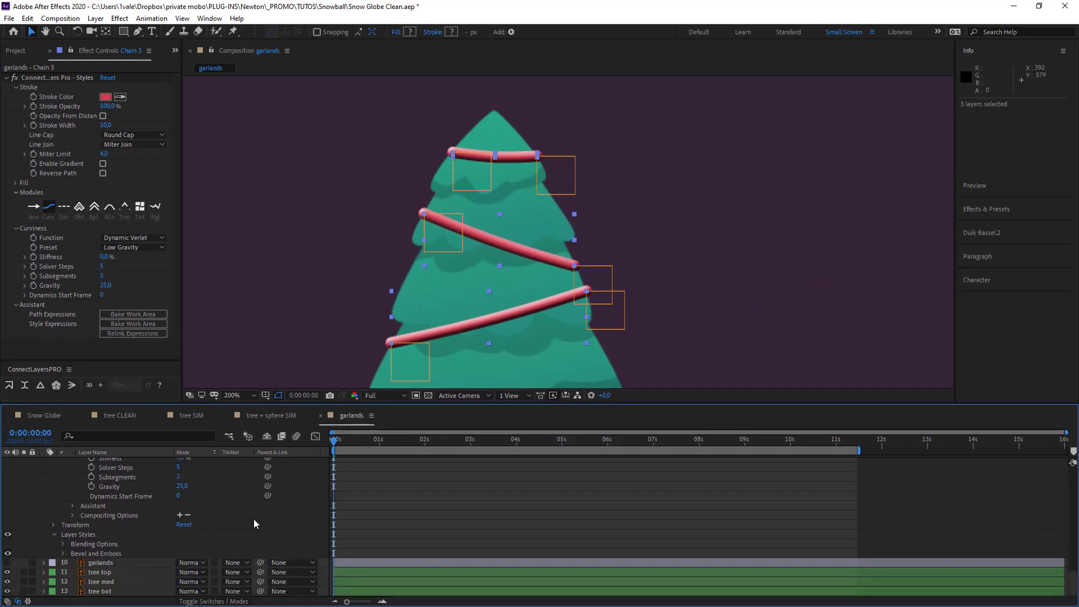
Expand Chain 1's Bevel and Emboss settings and set its highlight opacity to 0% on that layer only.
scroll(281, 525, up, 5)
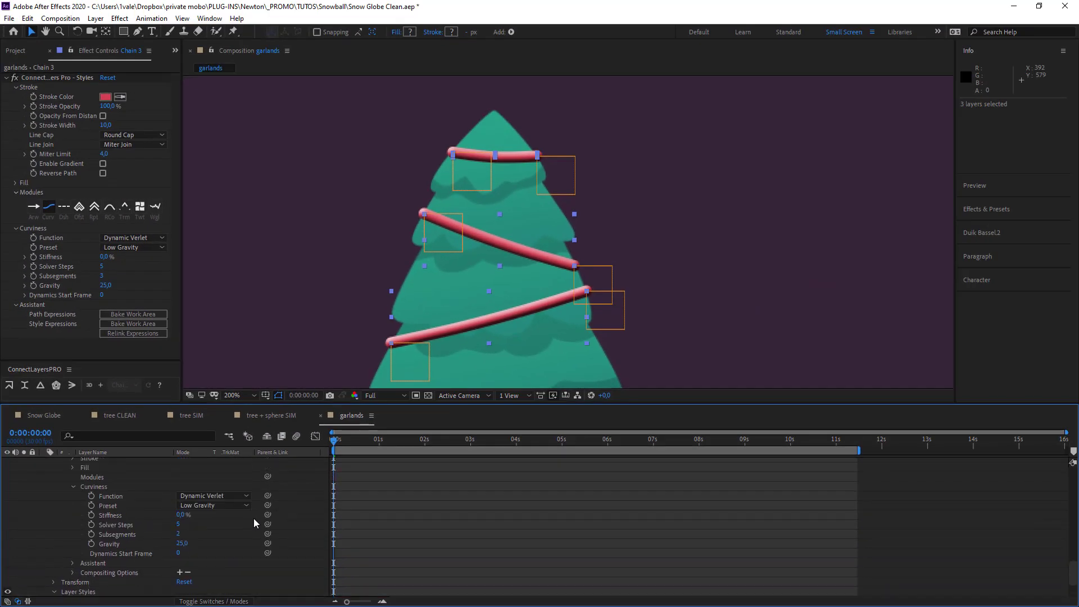
scroll(321, 523, down, 6)
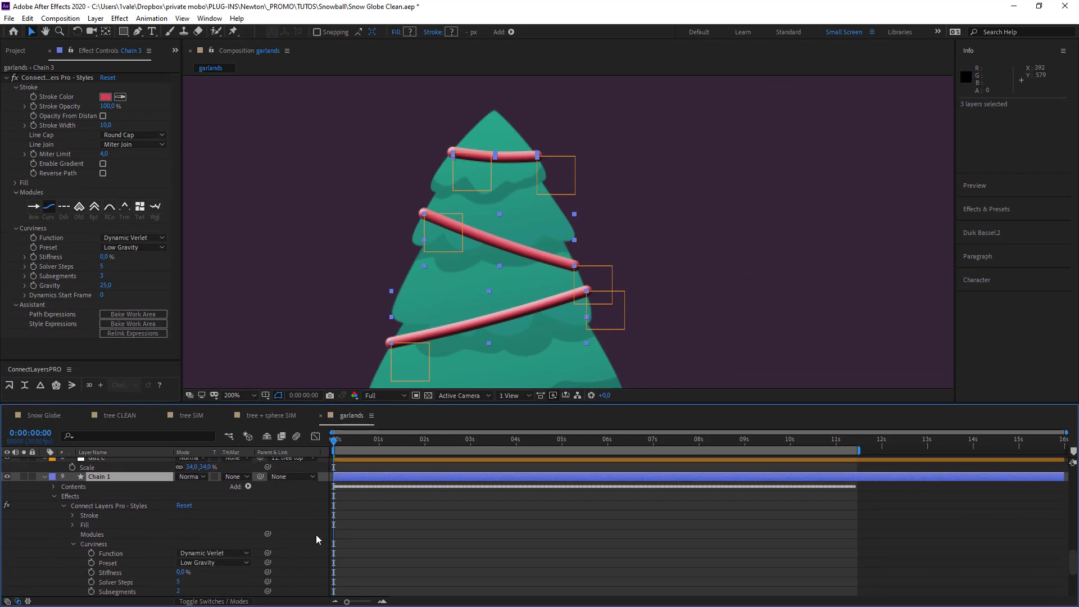
scroll(336, 526, down, 3)
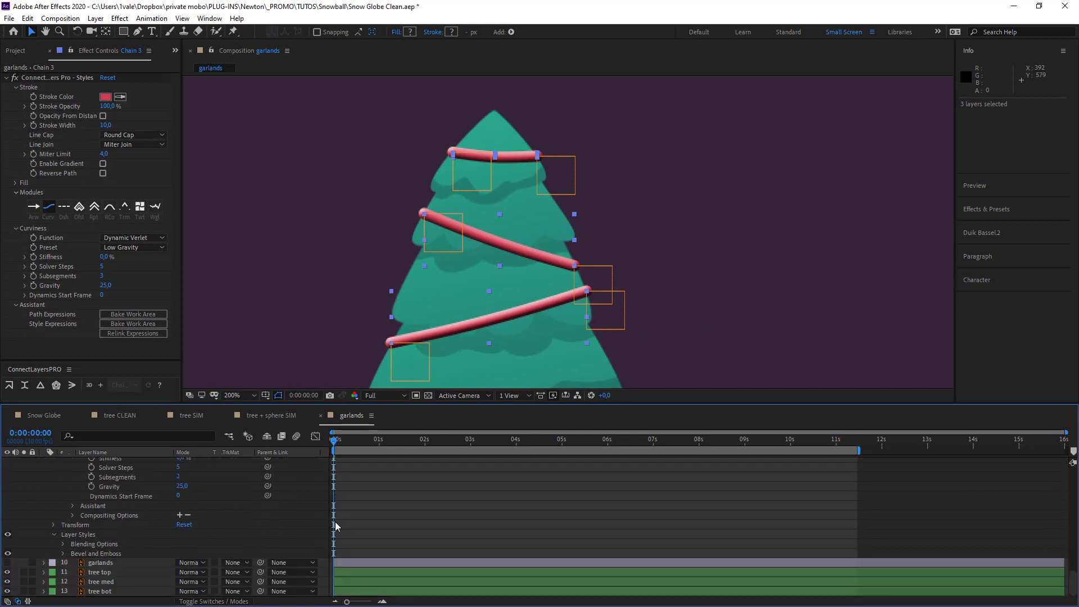
click(62, 554)
scroll(327, 538, down, 5)
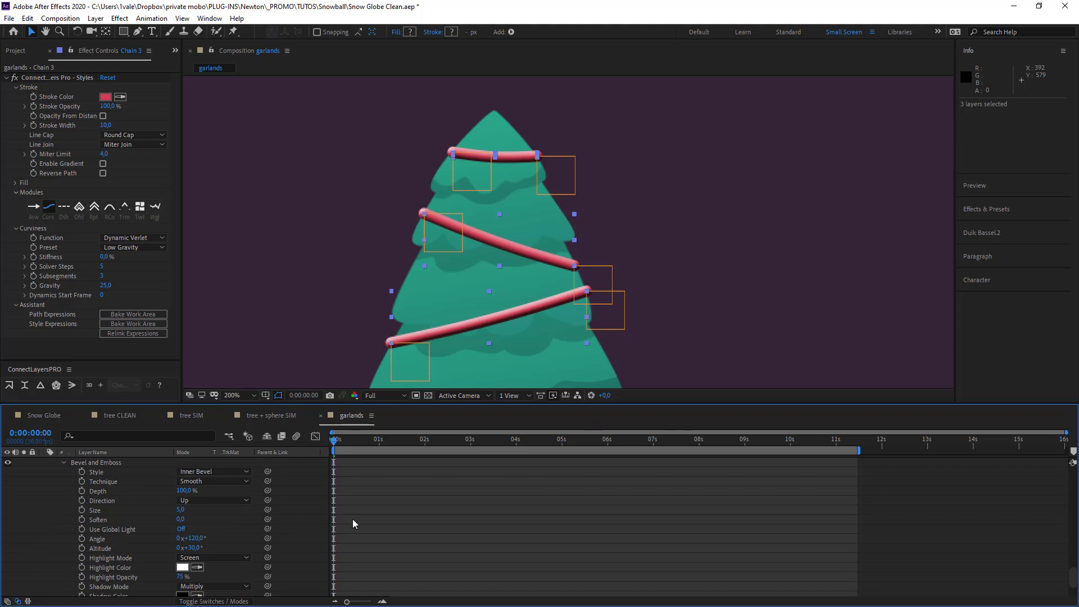
key(F2)
drag(171, 575, 72, 568)
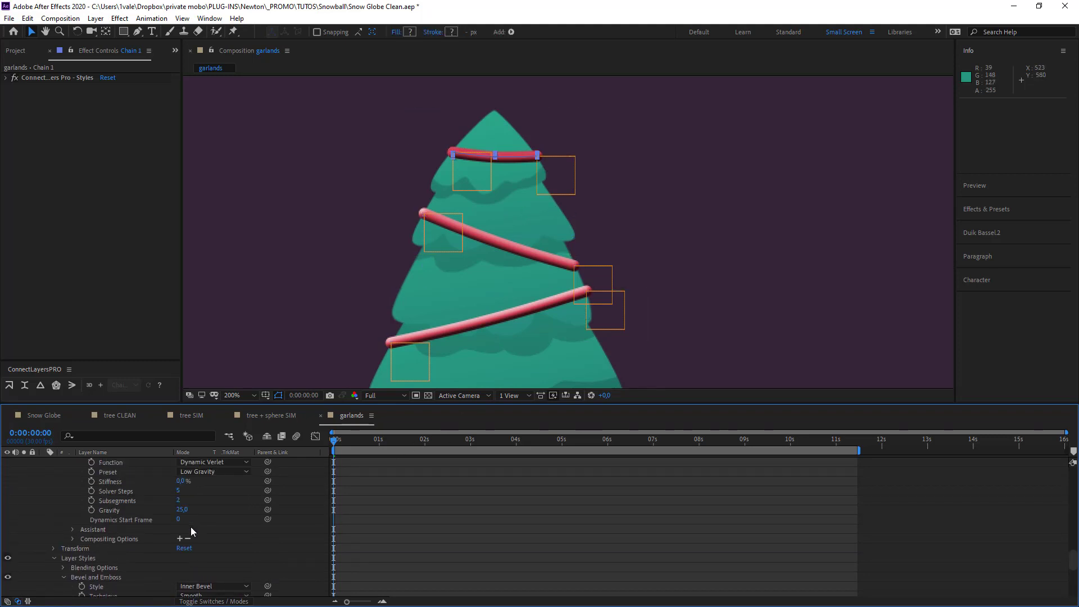
scroll(190, 527, down, 1)
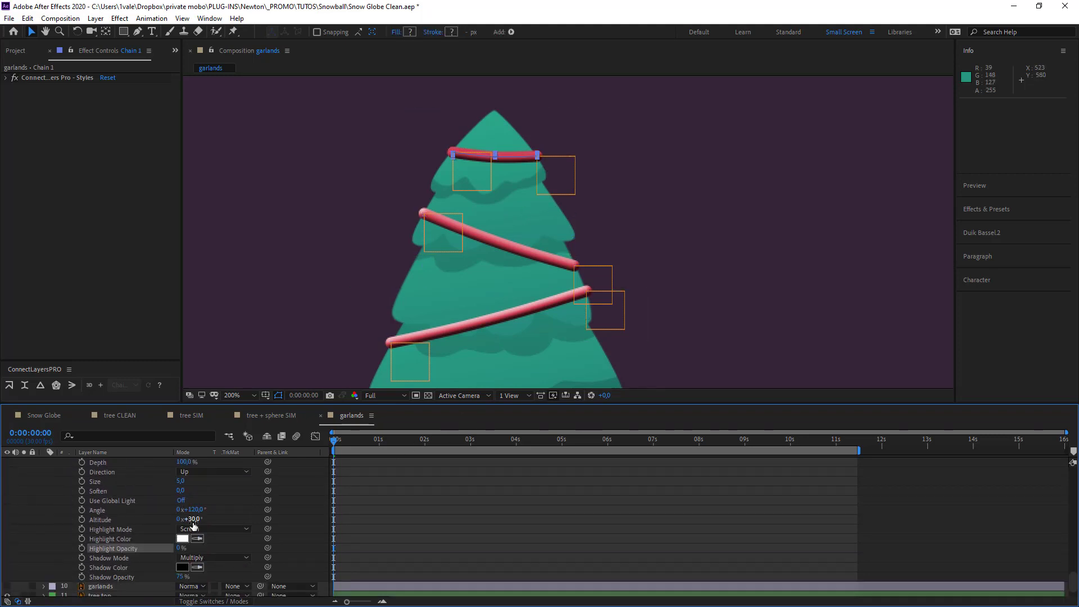
click(420, 524)
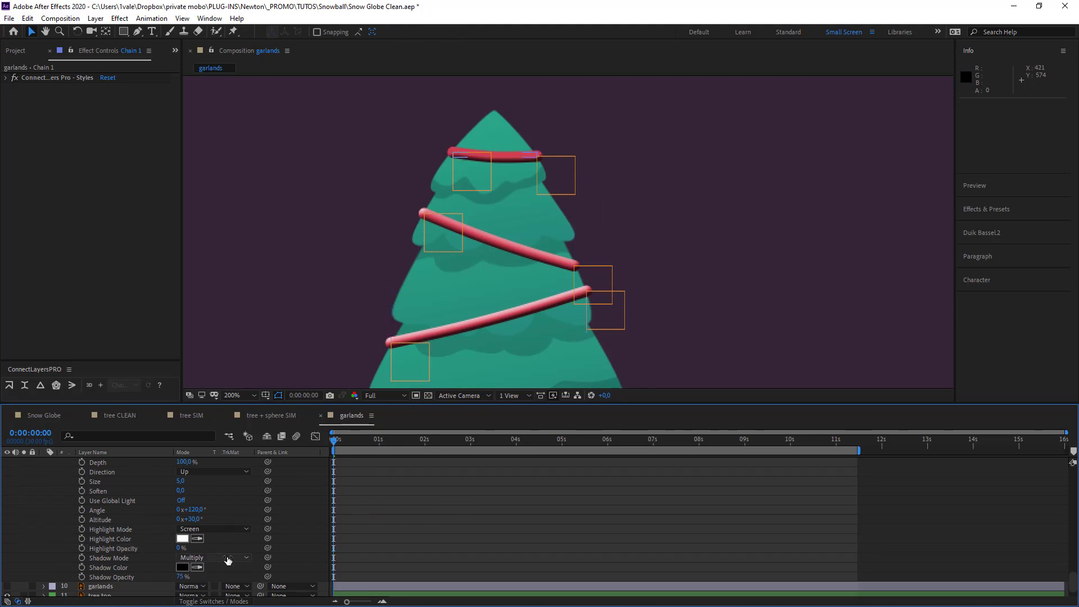
Set the shadow mode of Chain 1's bevel to Normal and collapse the properties of the other two chains.
click(228, 558)
click(227, 202)
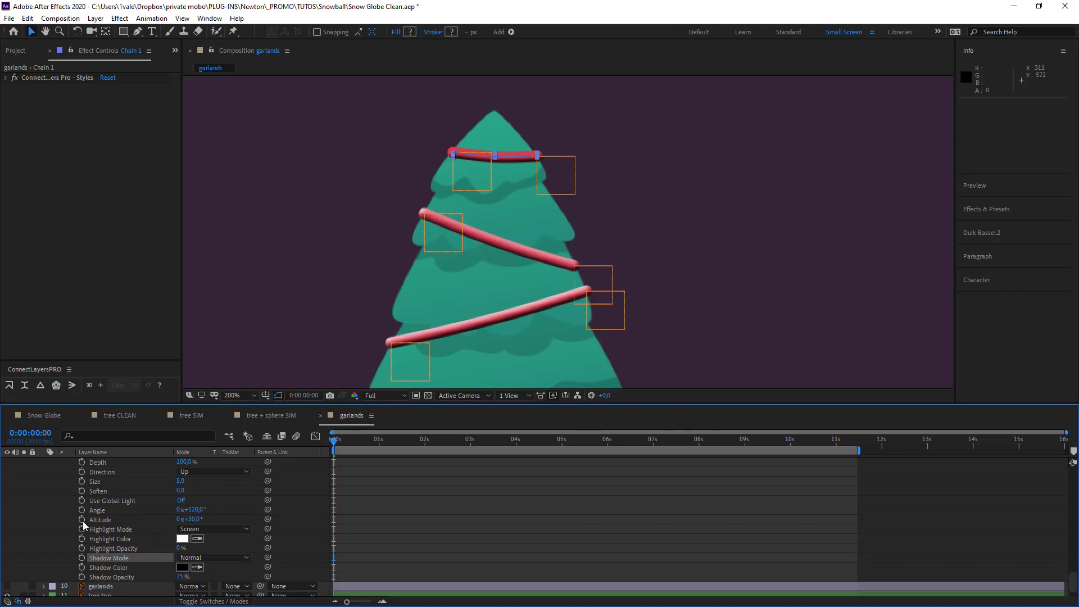
scroll(84, 525, up, 15)
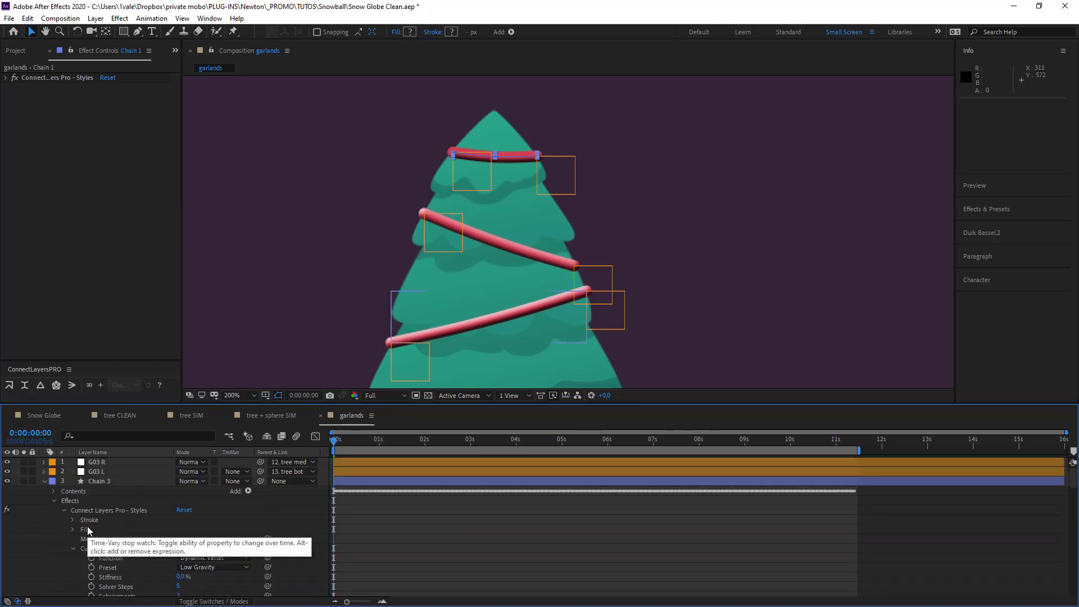
click(44, 481)
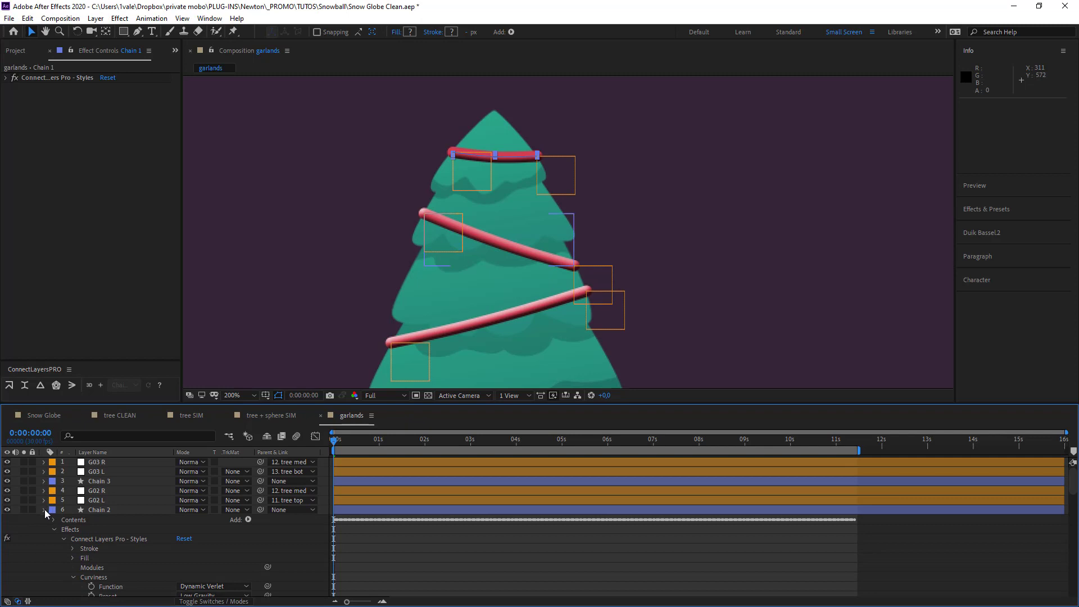
scroll(48, 540, down, 10)
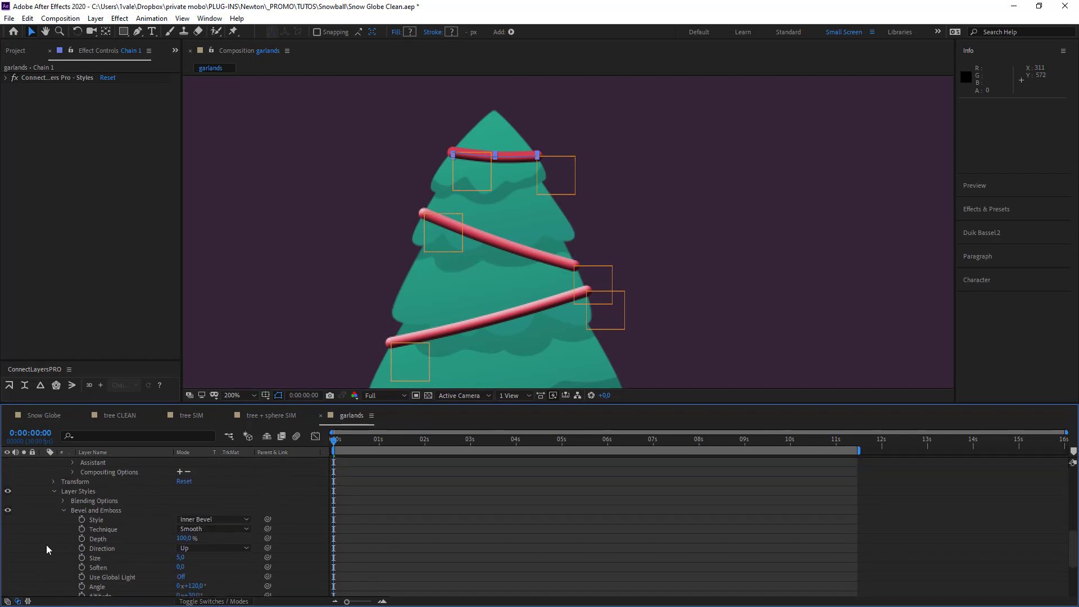
scroll(48, 549, down, 5)
Show the garlands reference layer and sample its darker red as Chain 1's bevel shadow color at 100% opacity.
click(12, 562)
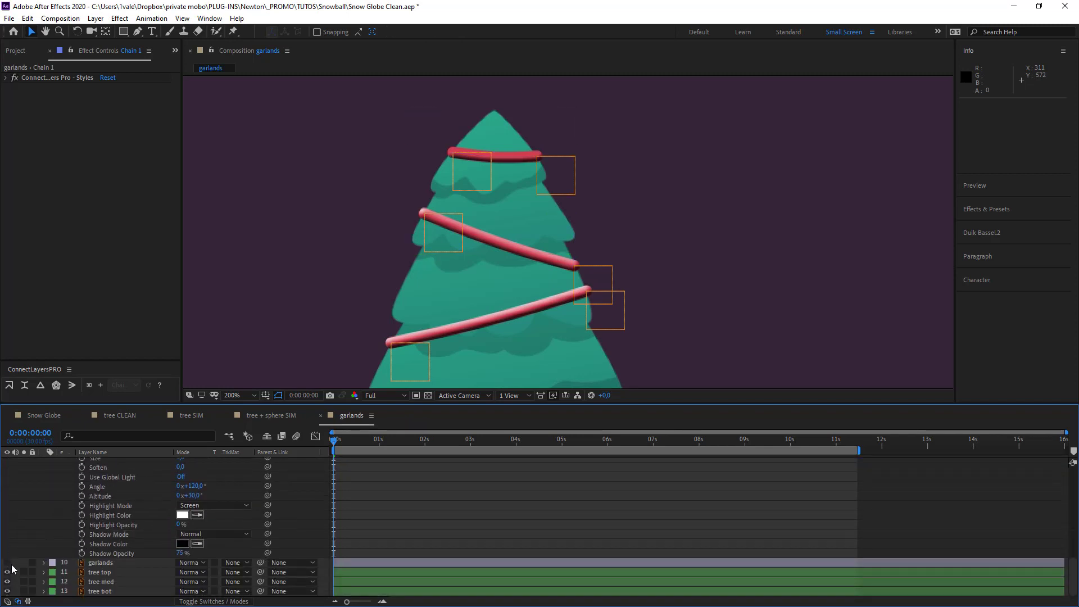
click(8, 563)
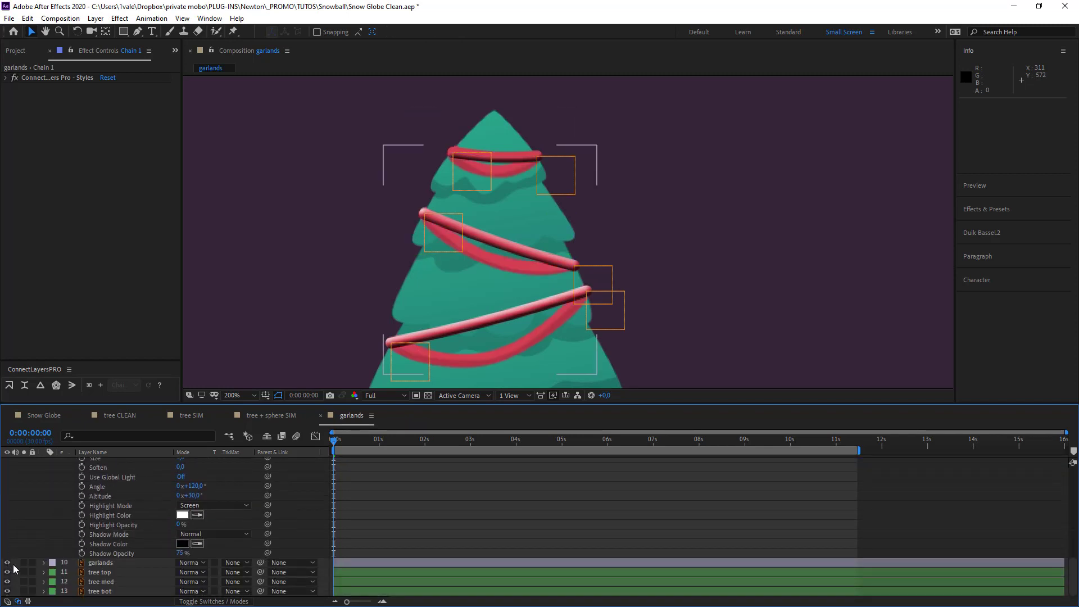
click(197, 543)
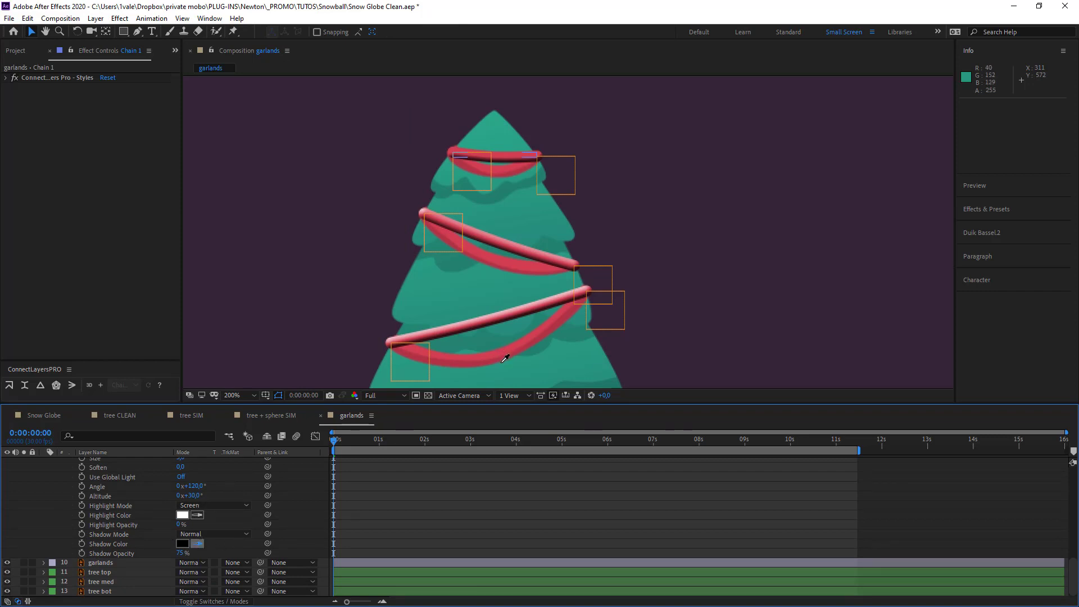
click(495, 356)
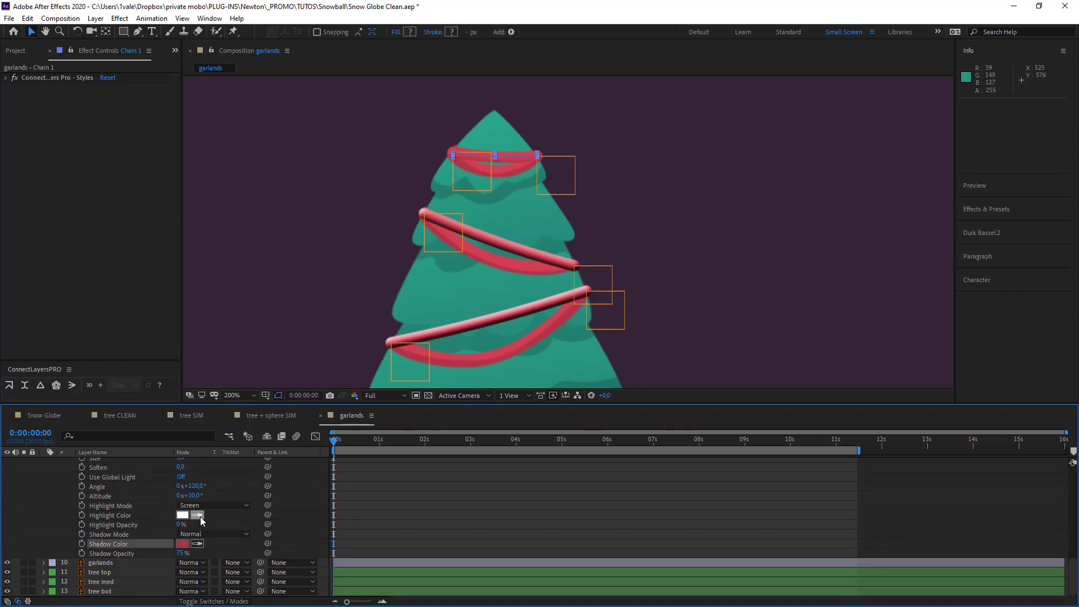
drag(182, 553, 347, 541)
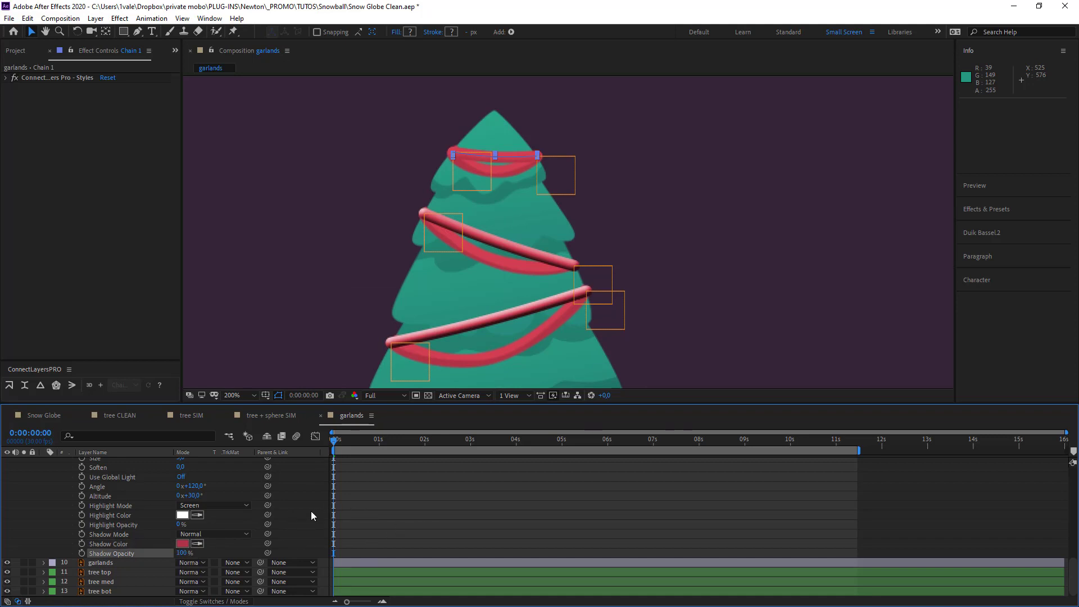
Set the technique of Chain 1's Bevel and Emboss to Chisel Hard, keeping the Inner Bevel style.
scroll(203, 525, up, 3)
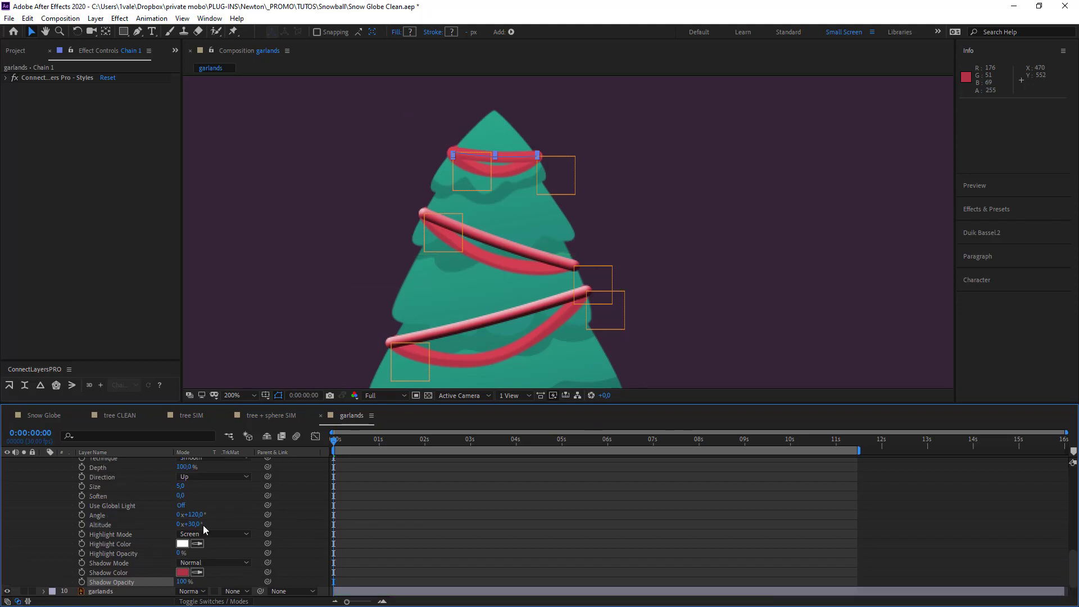
click(228, 476)
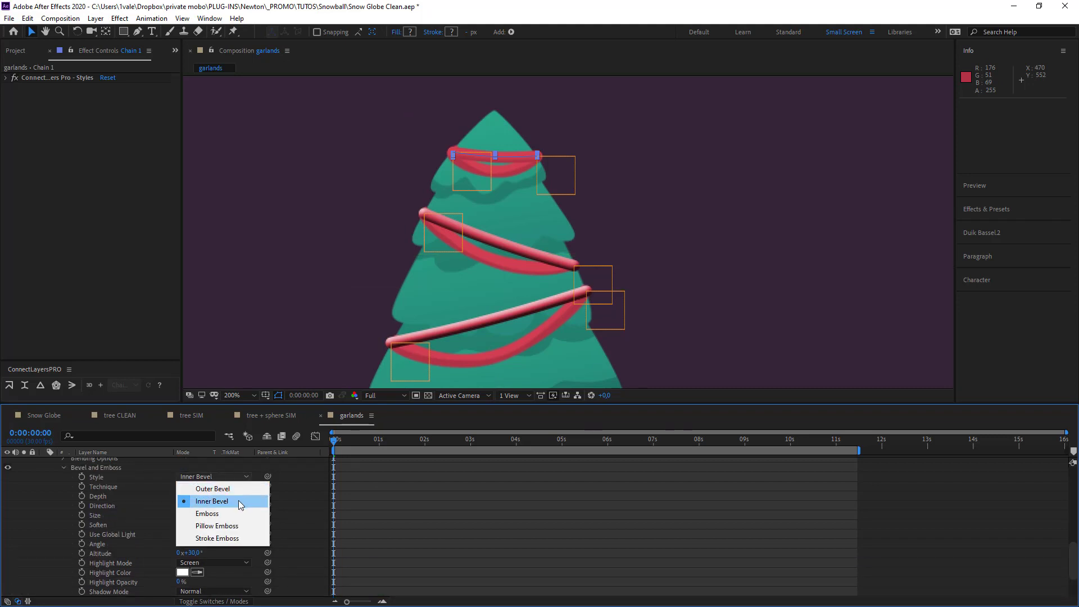
click(380, 489)
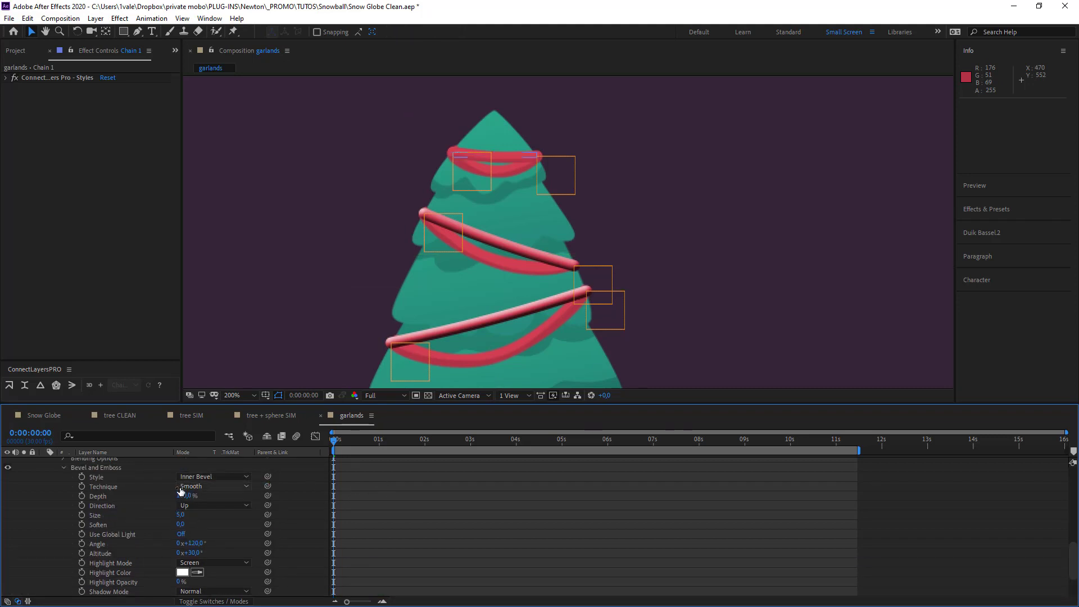
click(213, 486)
click(208, 511)
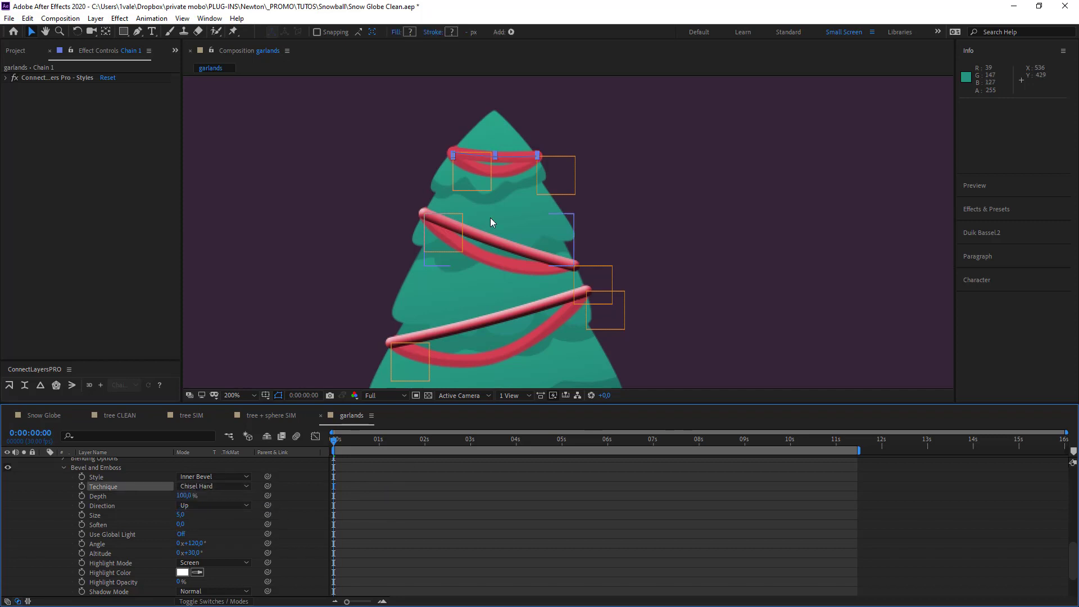
Go to the frame at 0:00:01:13 and increase the size of Chain 1's Bevel and Emboss.
mouse_move(413, 439)
mouse_down()
mouse_move(445, 441)
mouse_move(401, 444)
mouse_up()
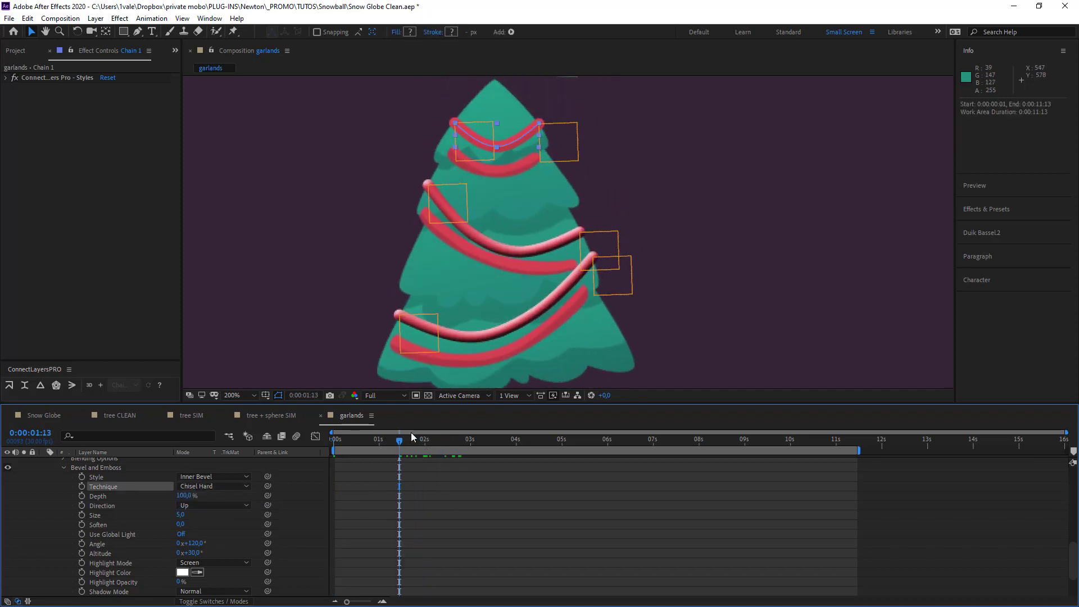
click(513, 512)
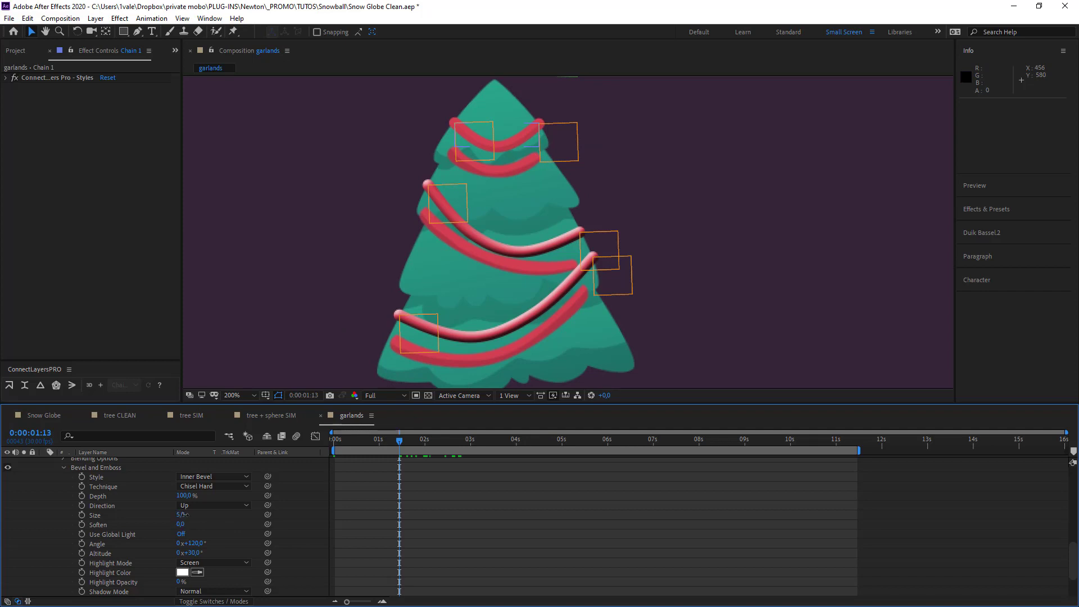
drag(183, 514, 180, 515)
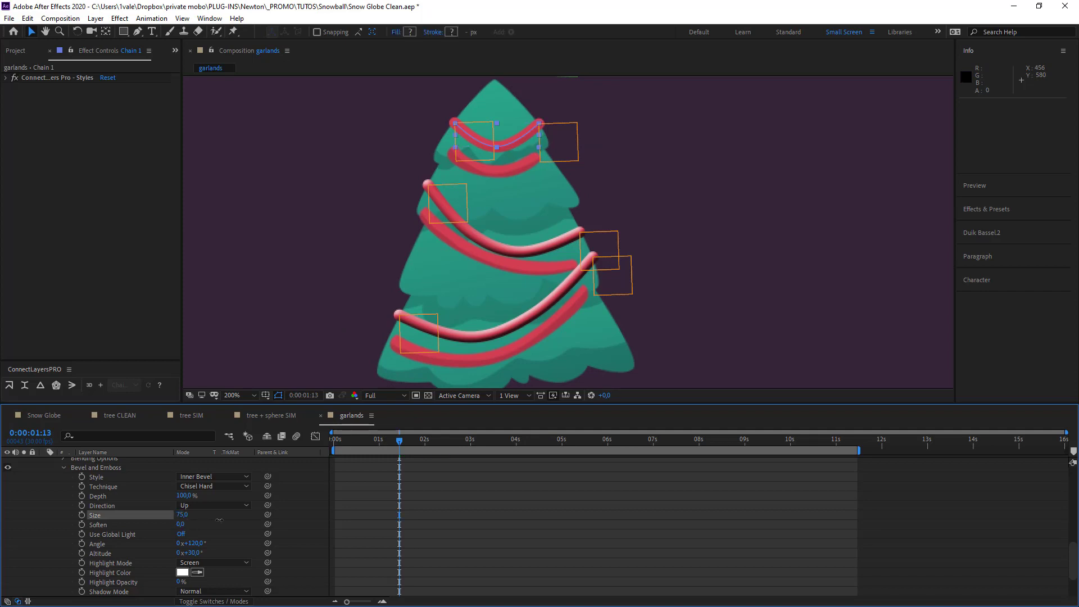
click(531, 524)
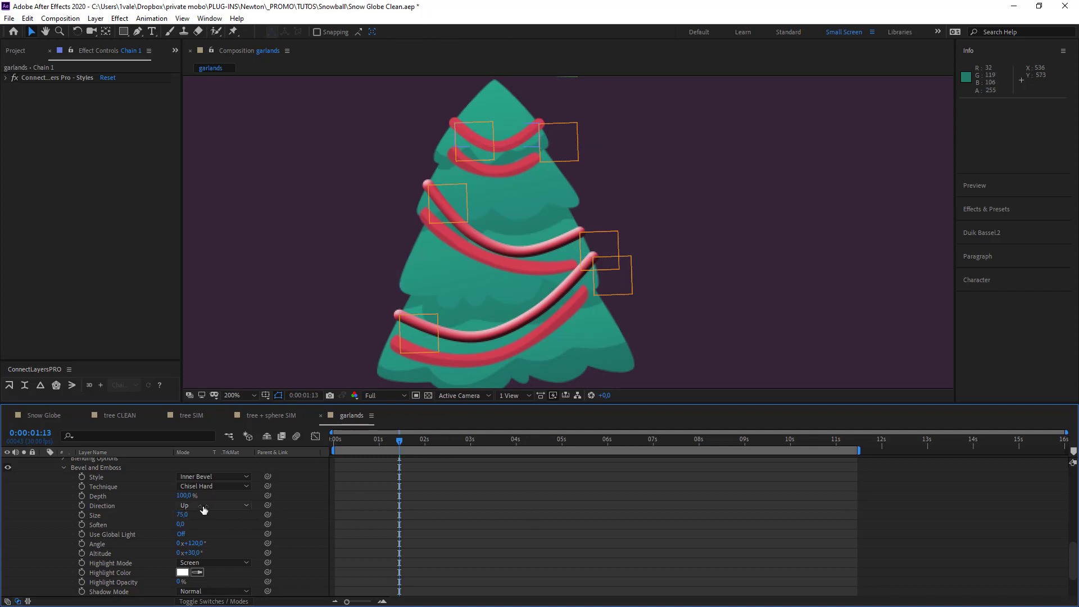
drag(182, 516, 299, 516)
click(559, 516)
Copy Chain 1's Bevel and Emboss style onto Chain 2 and Chain 3, collapsing Chain 1's properties.
scroll(180, 539, up, 3)
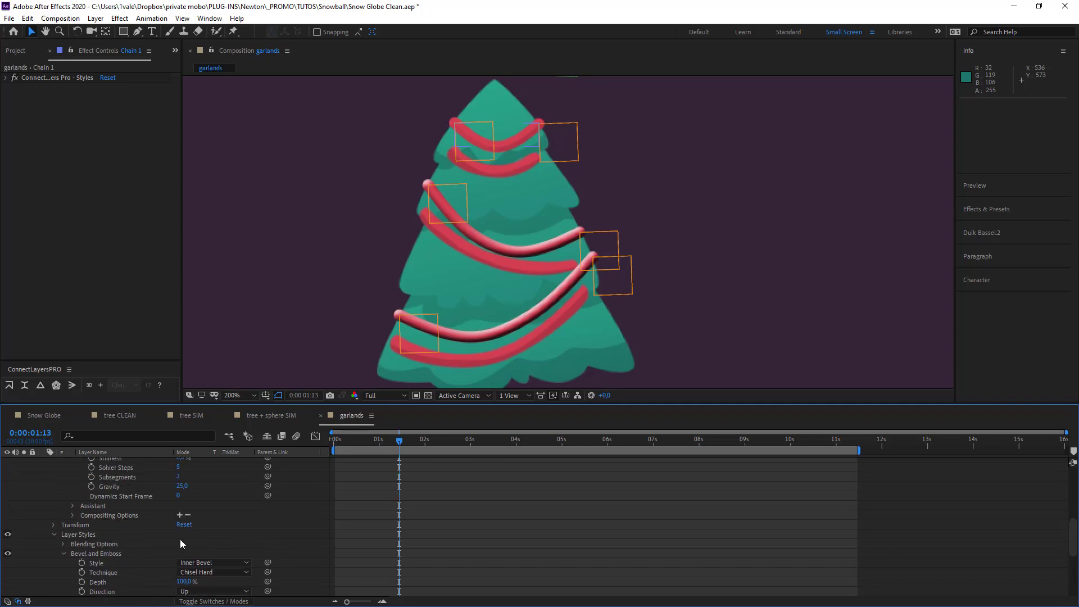
click(93, 554)
scroll(232, 549, down, 3)
scroll(229, 553, up, 5)
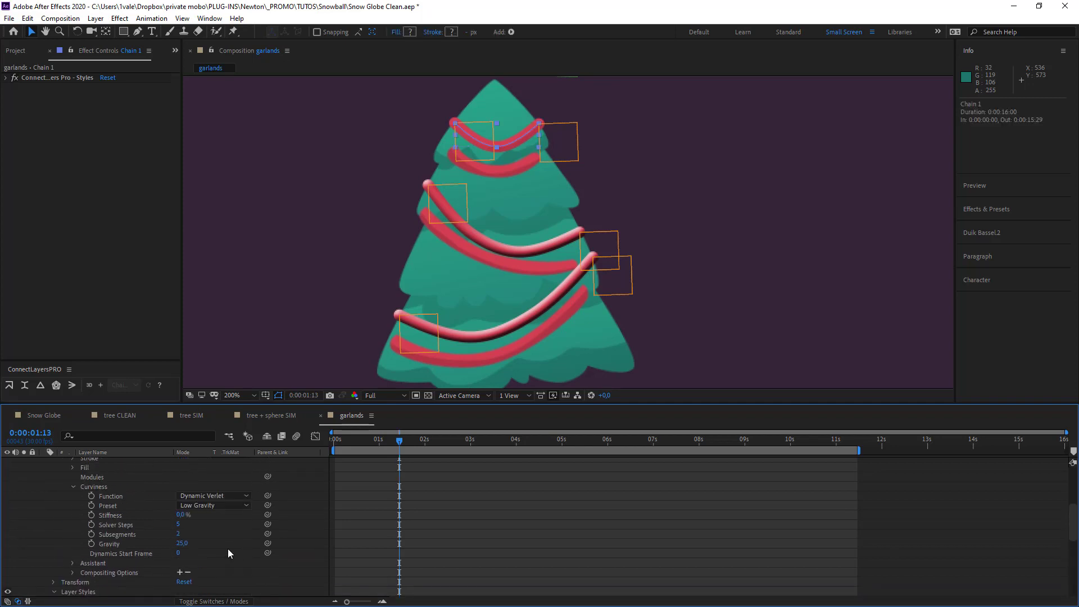
scroll(228, 549, up, 5)
click(44, 548)
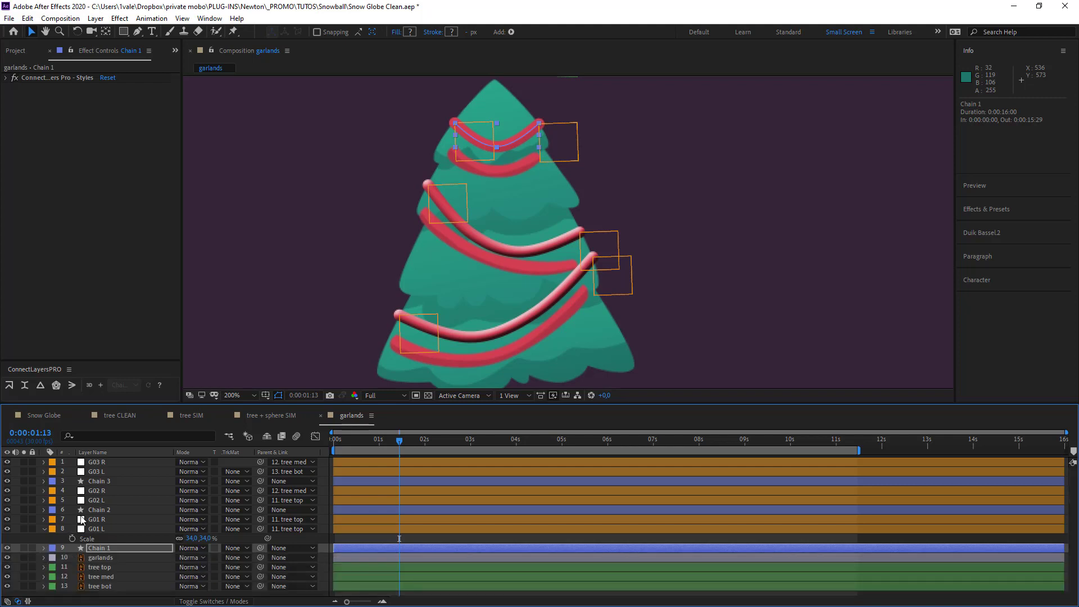
click(98, 510)
click(108, 481)
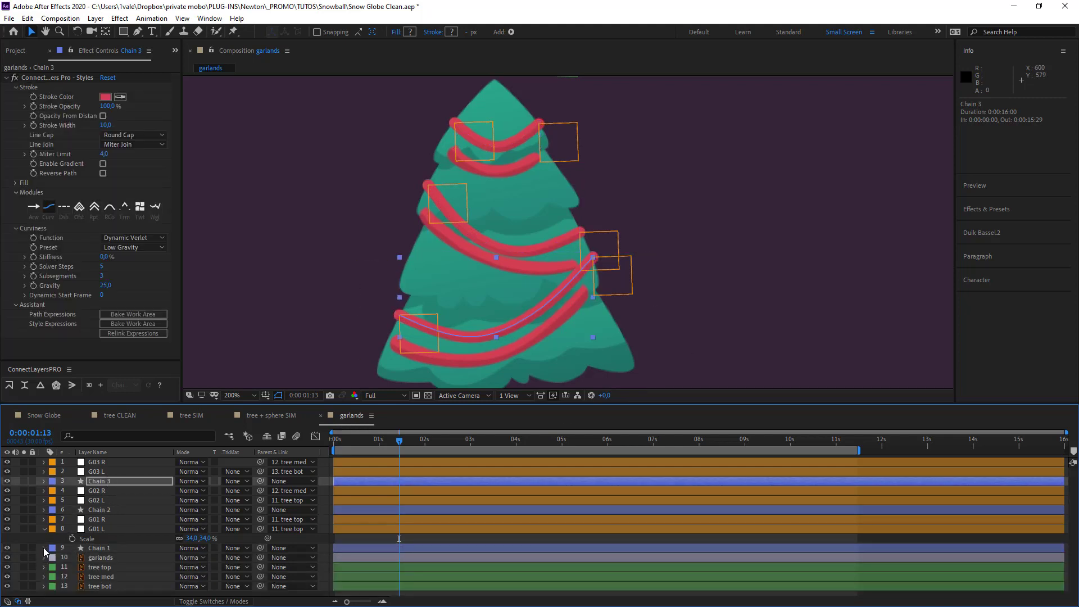
Hide the garlands reference layer and convert tree top, tree med and tree bot into guide layers.
click(7, 558)
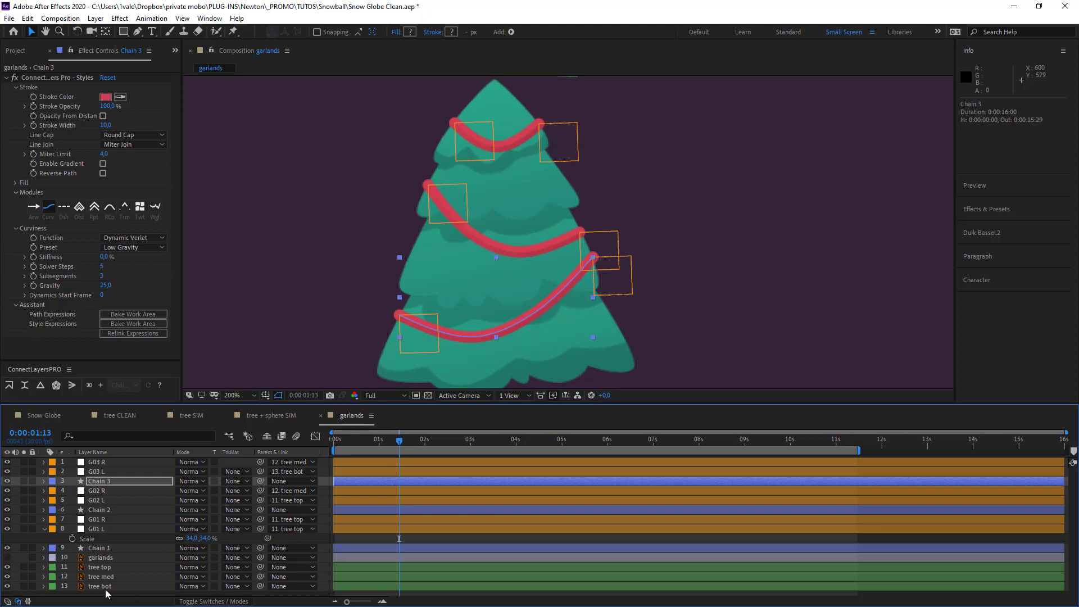
click(100, 567)
shift+click(105, 586)
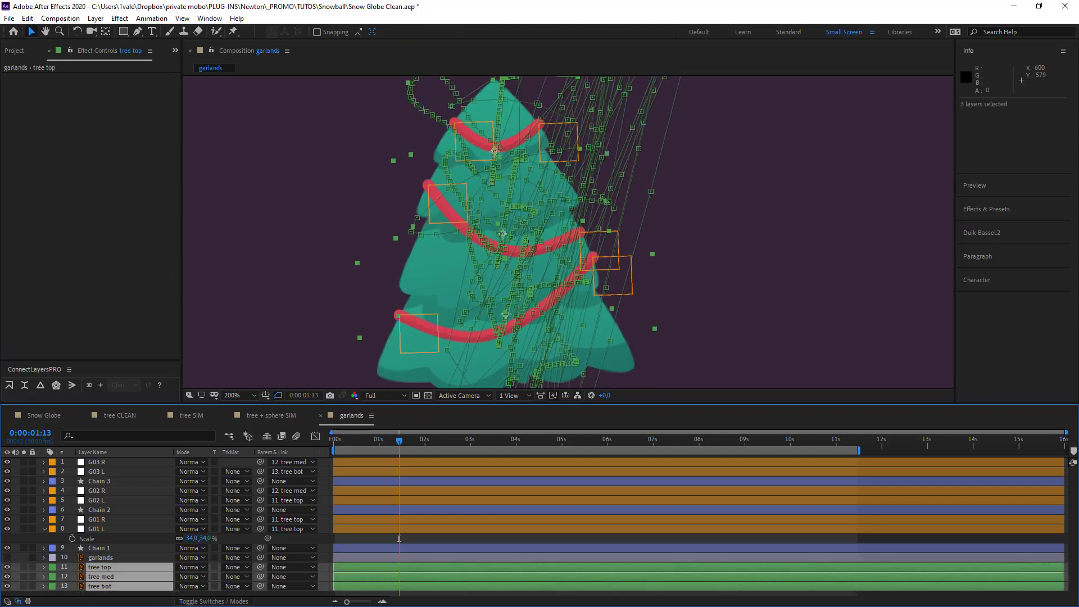
right_click(96, 578)
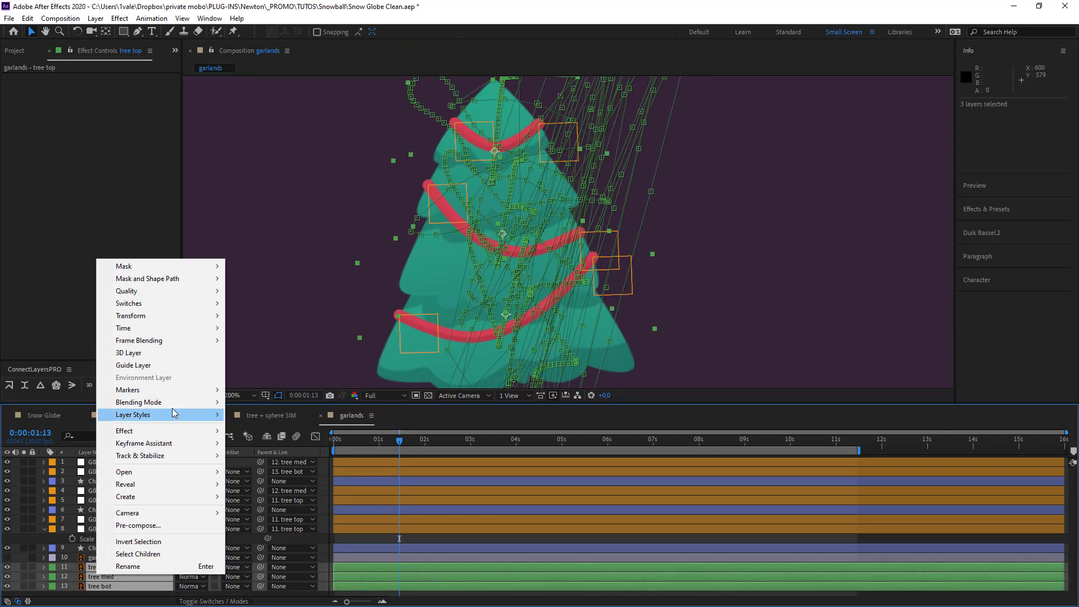
click(169, 365)
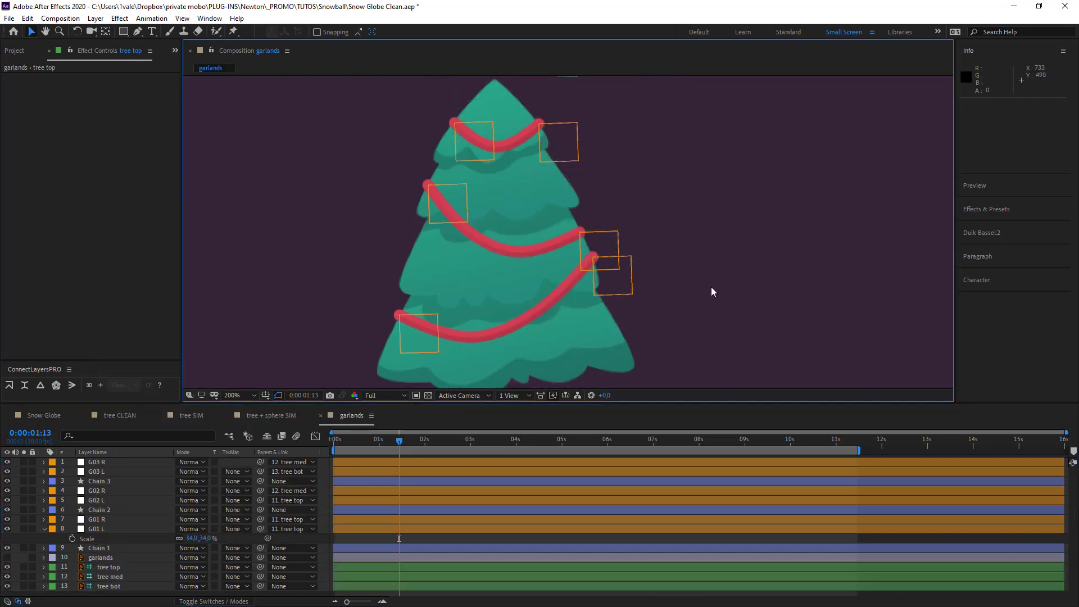
Switch to the Snow Globe composition and hide its original static garlands layer.
click(54, 417)
click(146, 586)
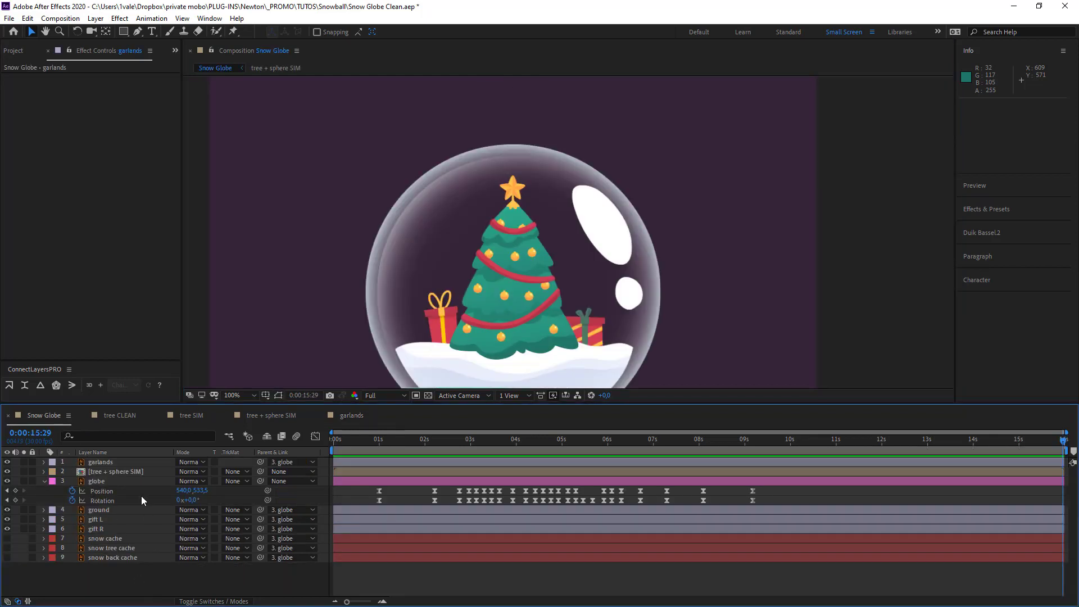
click(132, 473)
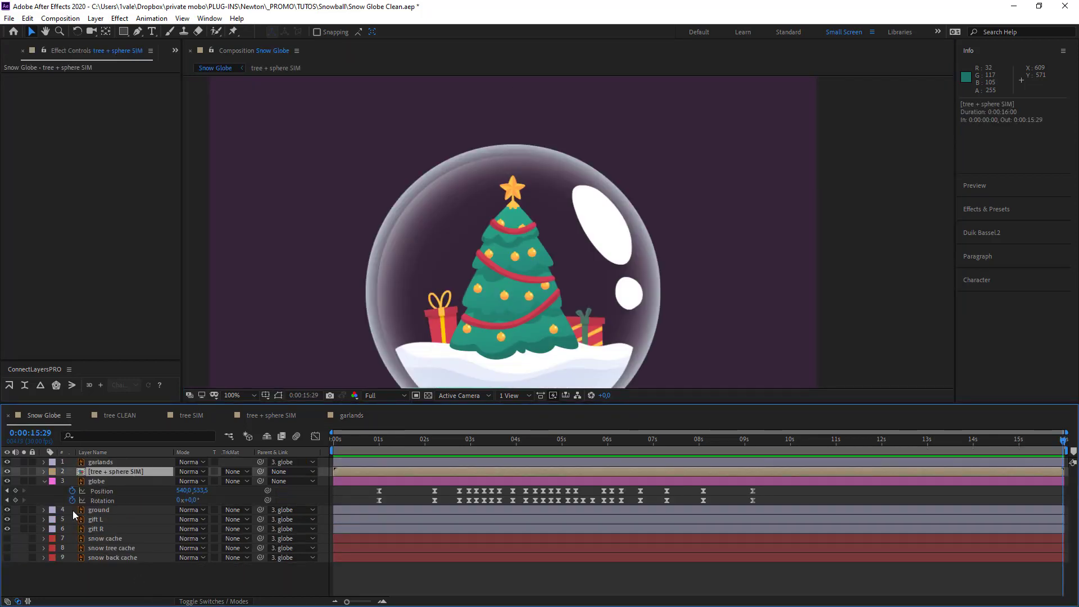
click(102, 463)
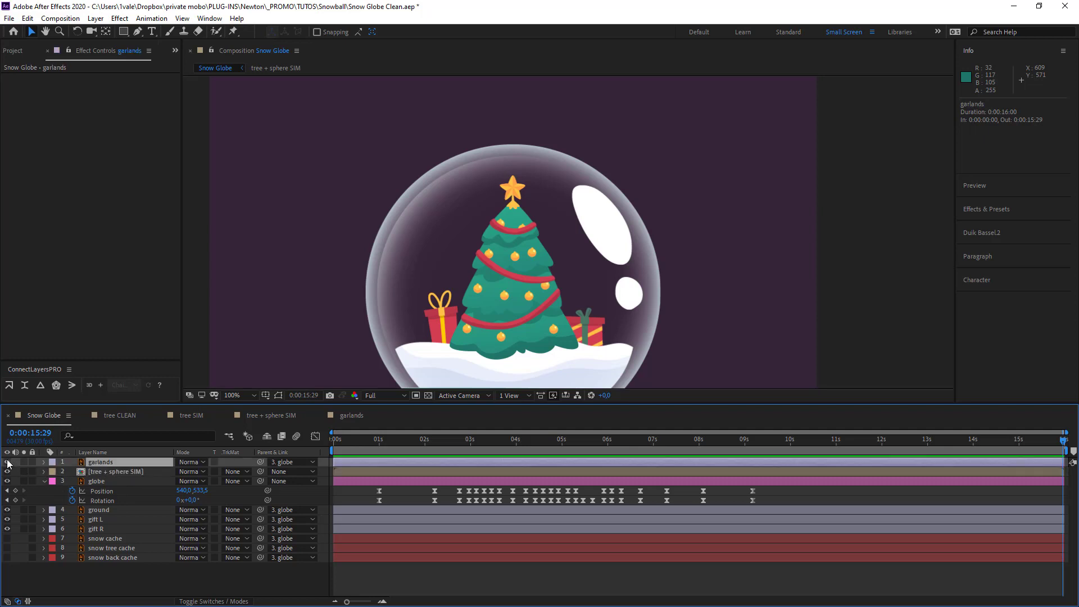
click(8, 462)
Duplicate the tree + sphere SIM layer and replace the duplicate's source with the garlands composition.
click(124, 473)
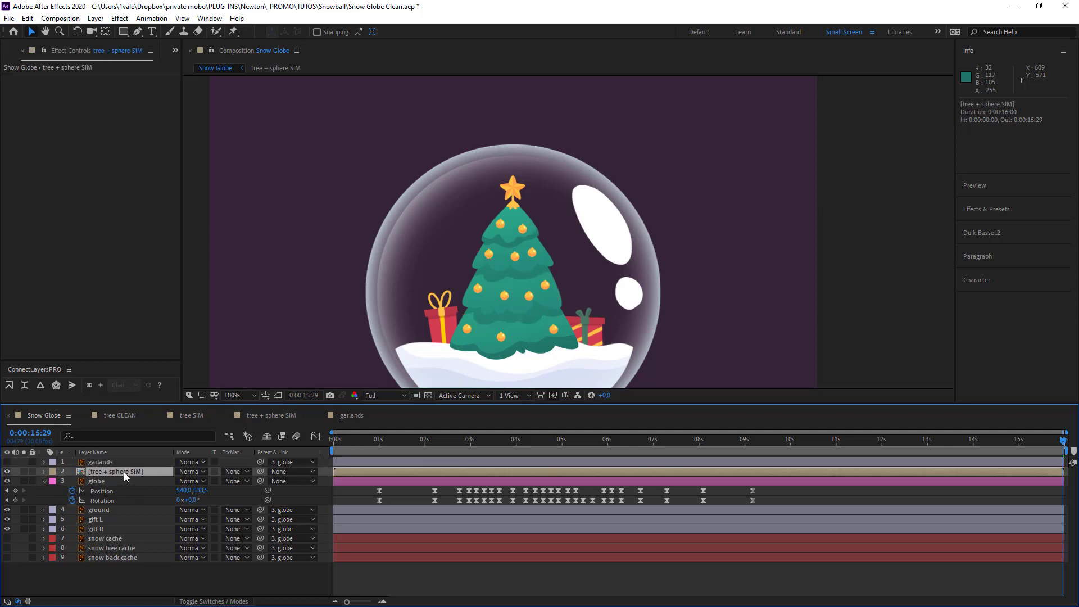
key(ctrl+d)
click(9, 52)
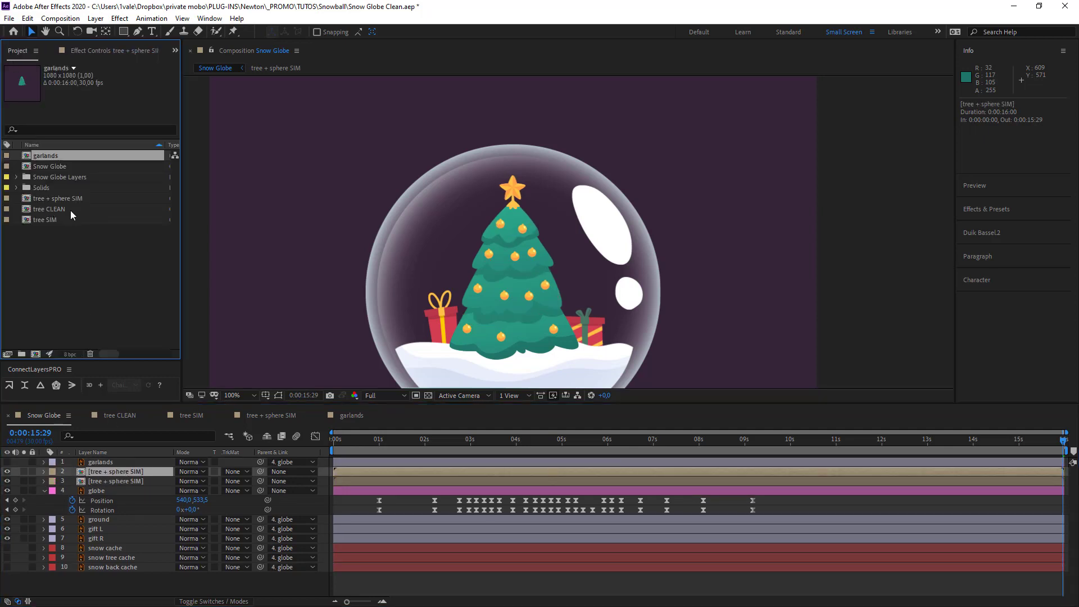
drag(55, 154, 167, 480)
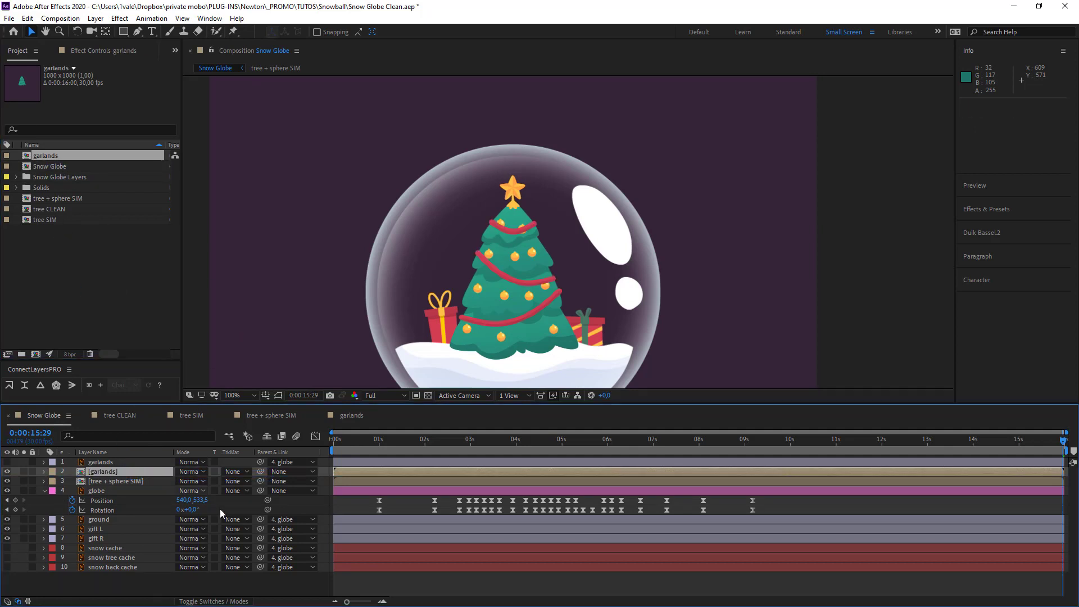
Preview the Snow Globe animation and examine how the garlands swing around the 4-second mark relative to the globe.
click(410, 586)
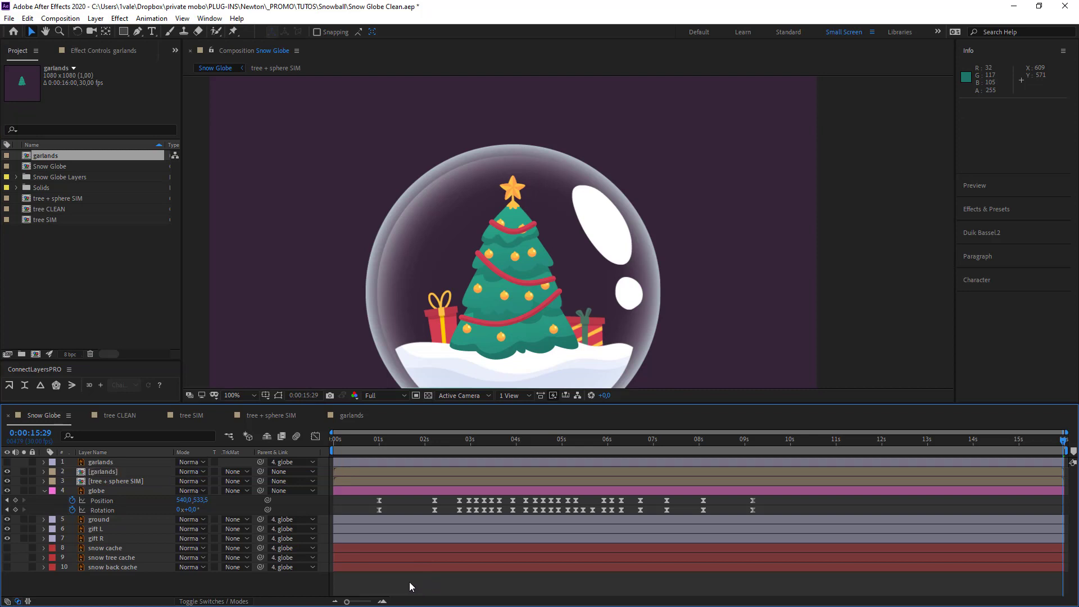
key(space)
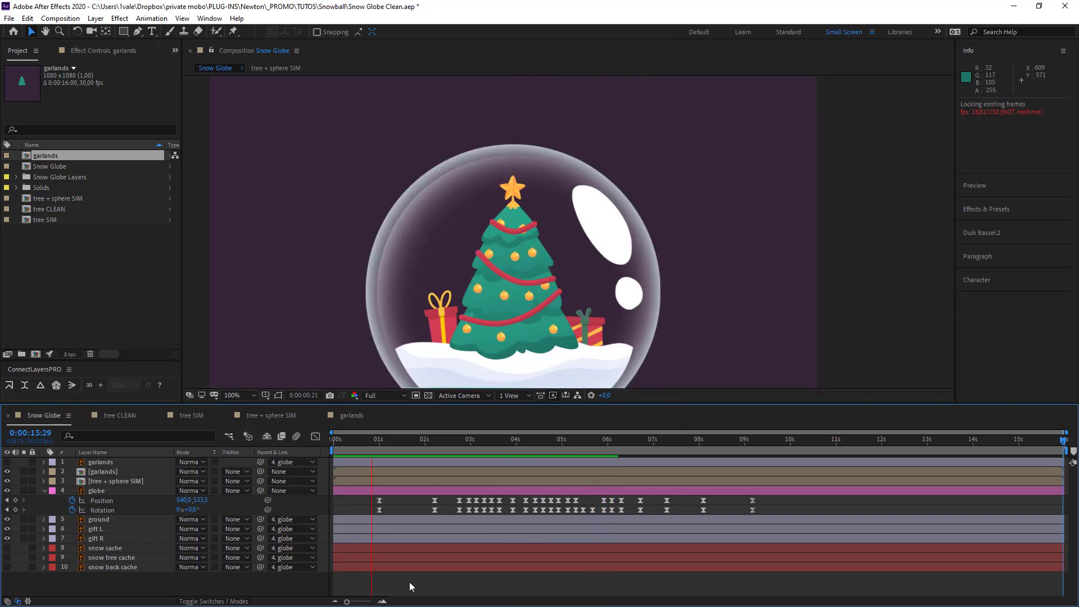
drag(522, 437, 551, 457)
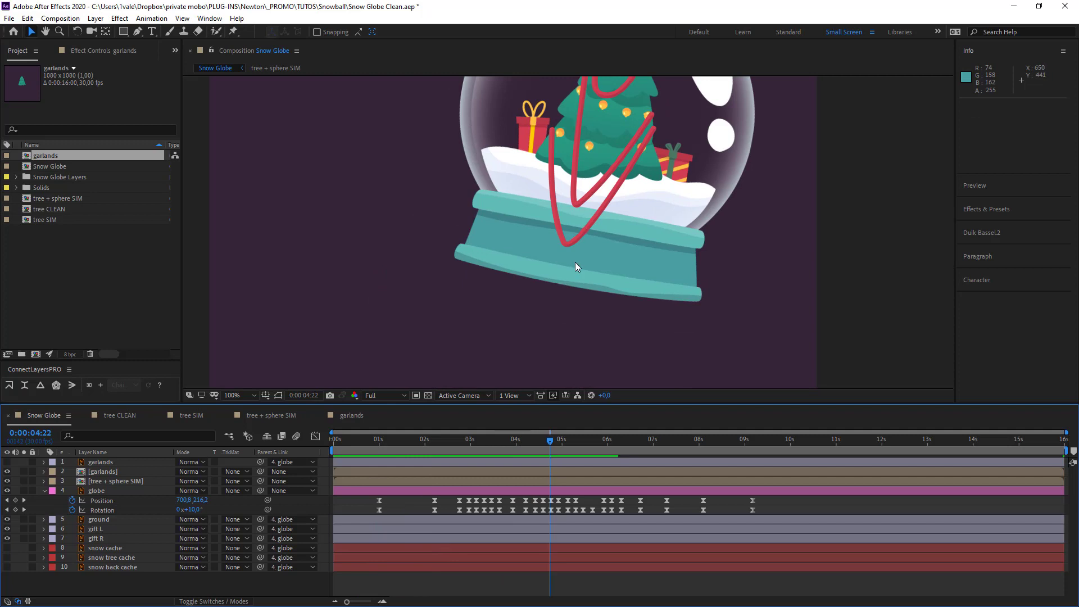
scroll(575, 266, down, 2)
key(h)
drag(594, 278, 593, 267)
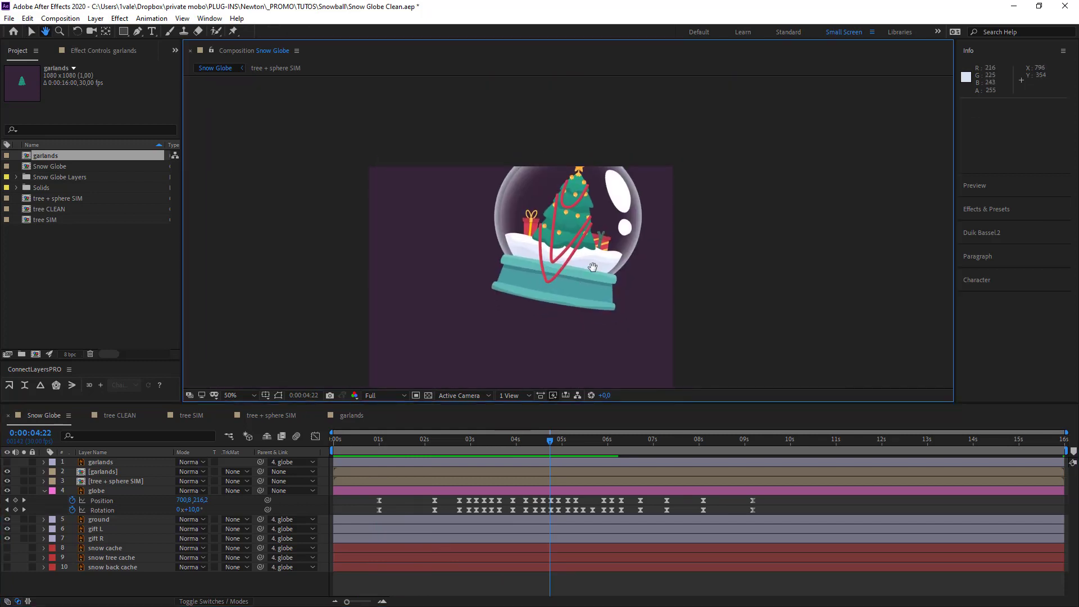
key(v)
mouse_move(534, 438)
mouse_down()
mouse_move(441, 439)
mouse_move(516, 439)
mouse_up()
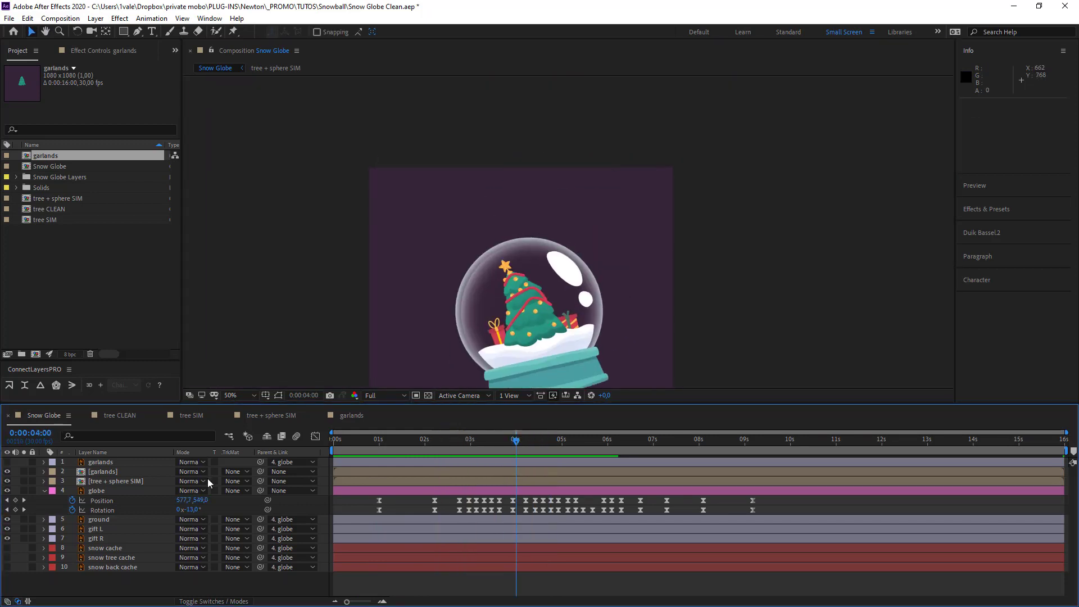
click(114, 565)
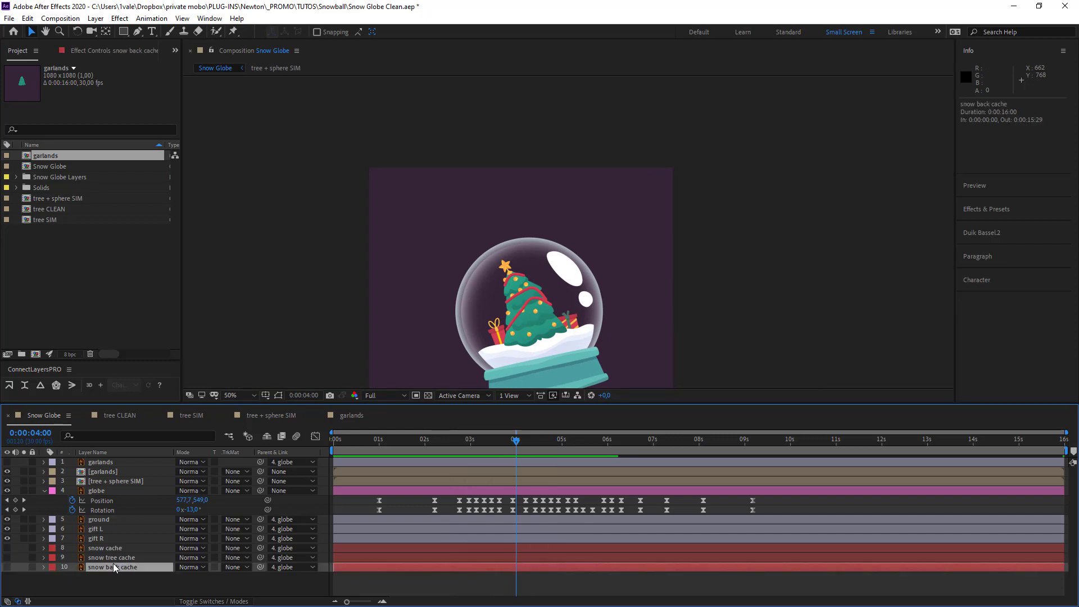
click(7, 566)
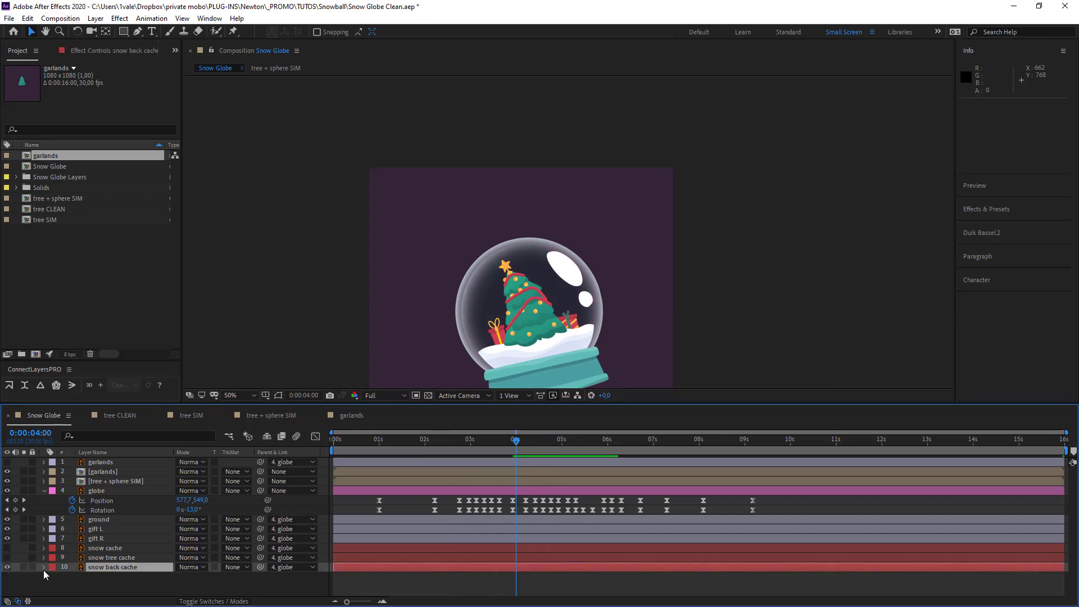
drag(103, 564, 130, 474)
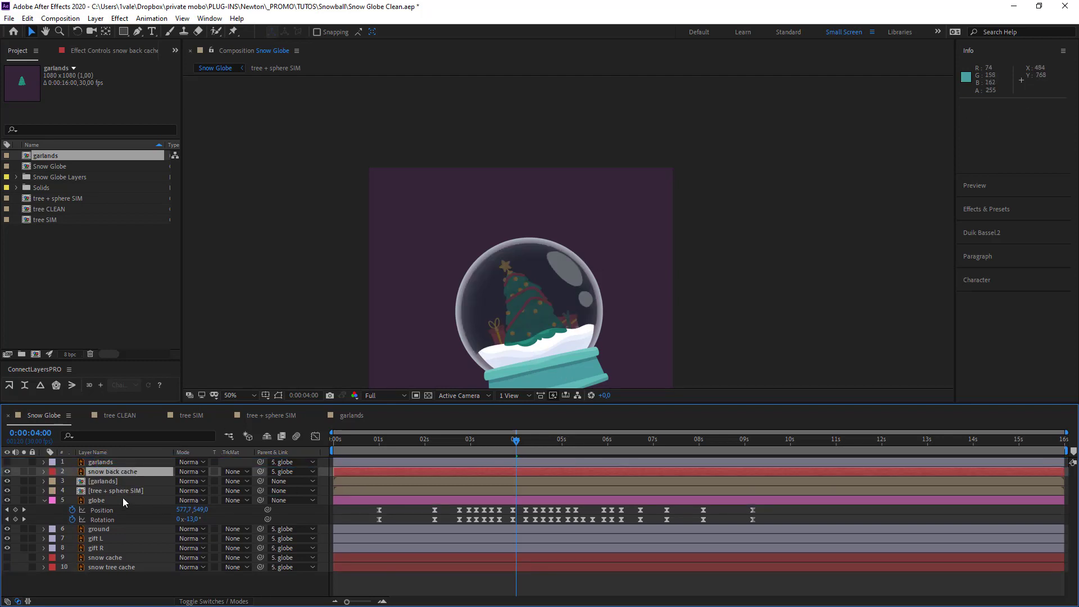
key(ctrl+z)
Show the snow cache layer, place it directly above the garlands composition layer and use it as that layer's Alpha Matte.
click(104, 550)
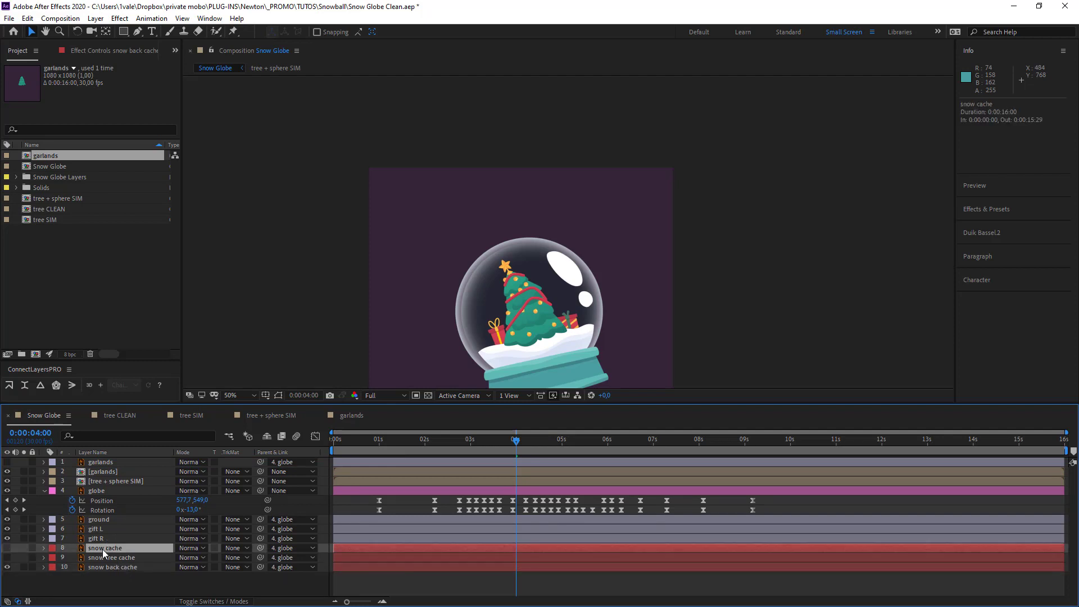
key(F2)
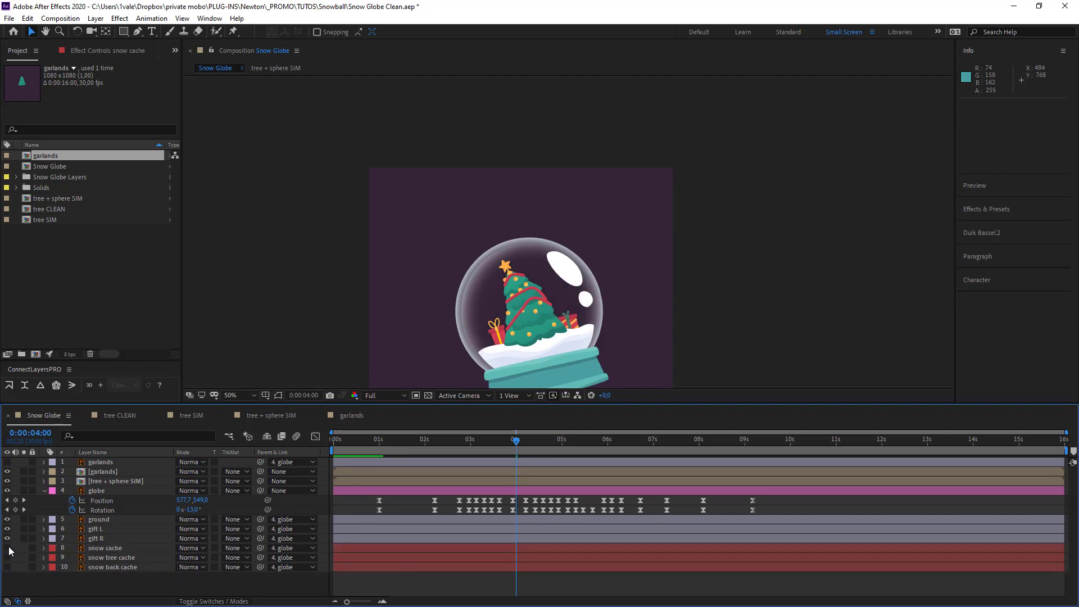
drag(102, 554, 115, 471)
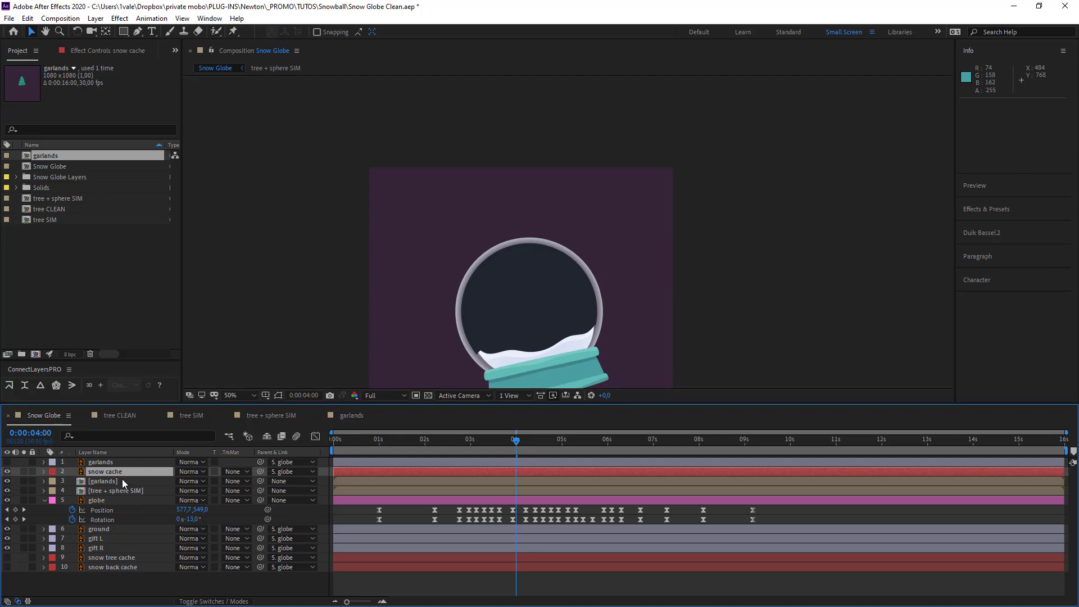
click(123, 484)
click(241, 480)
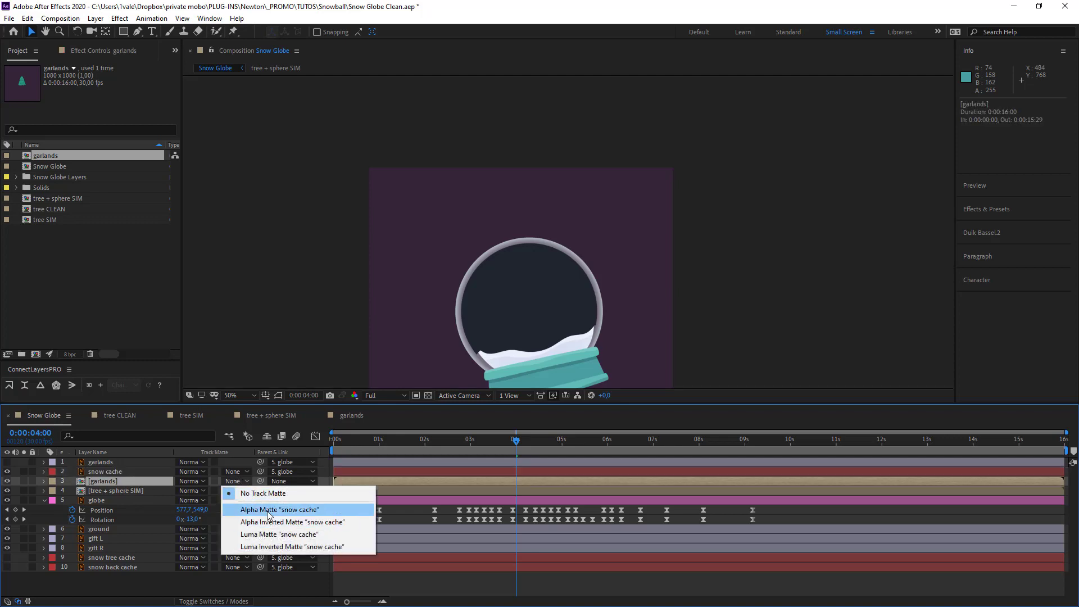
click(268, 511)
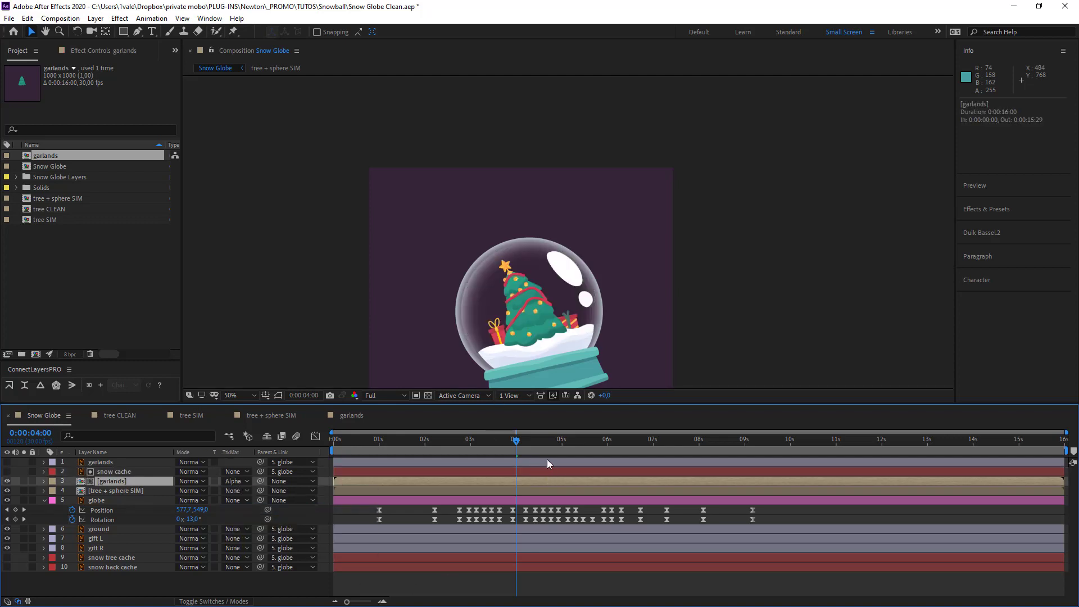
Review the matted garlands around 0:00:04:16, return to the first frame and play the animation.
drag(528, 444, 541, 451)
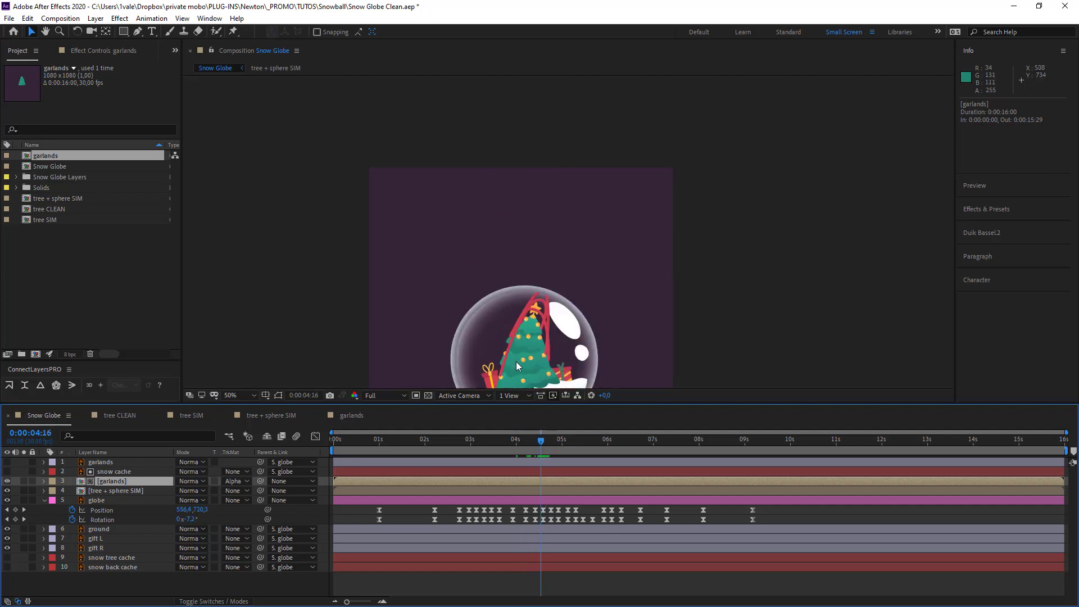
drag(522, 360, 539, 270)
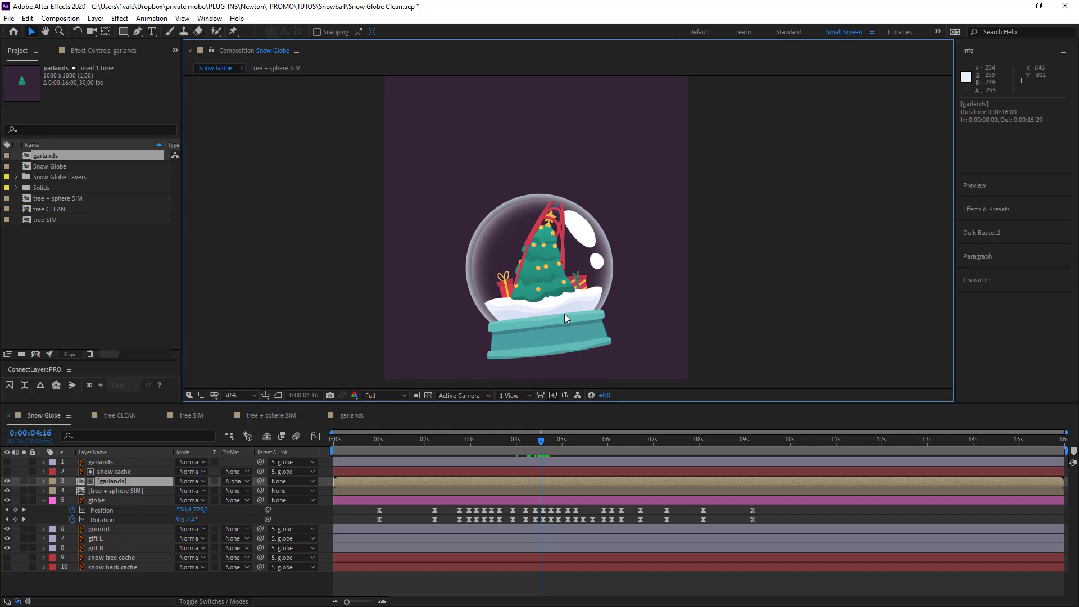
drag(546, 445, 254, 442)
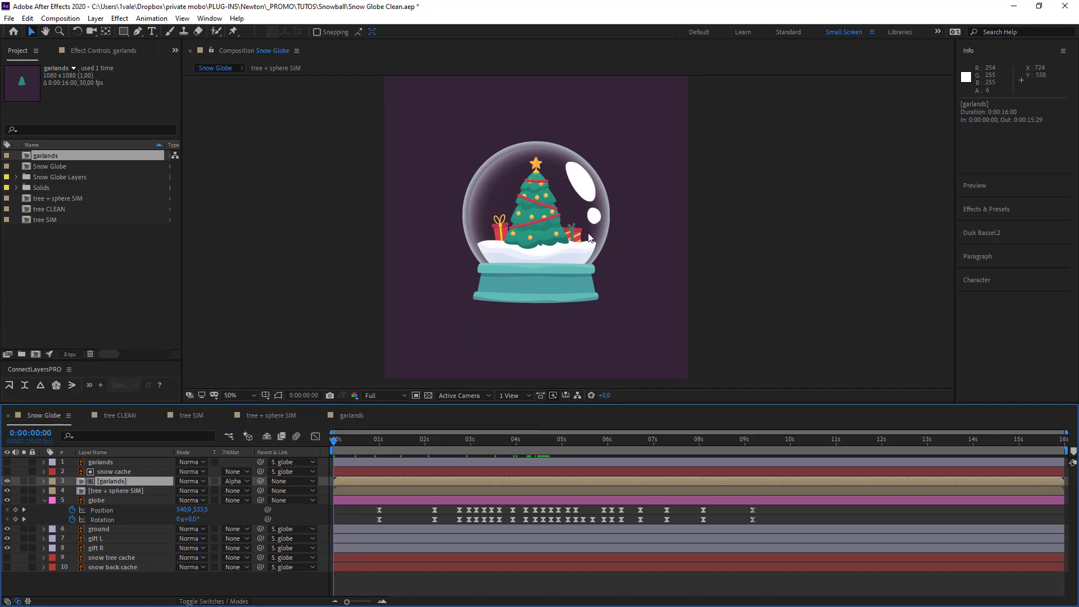
scroll(576, 246, up, 2)
scroll(565, 260, down, 2)
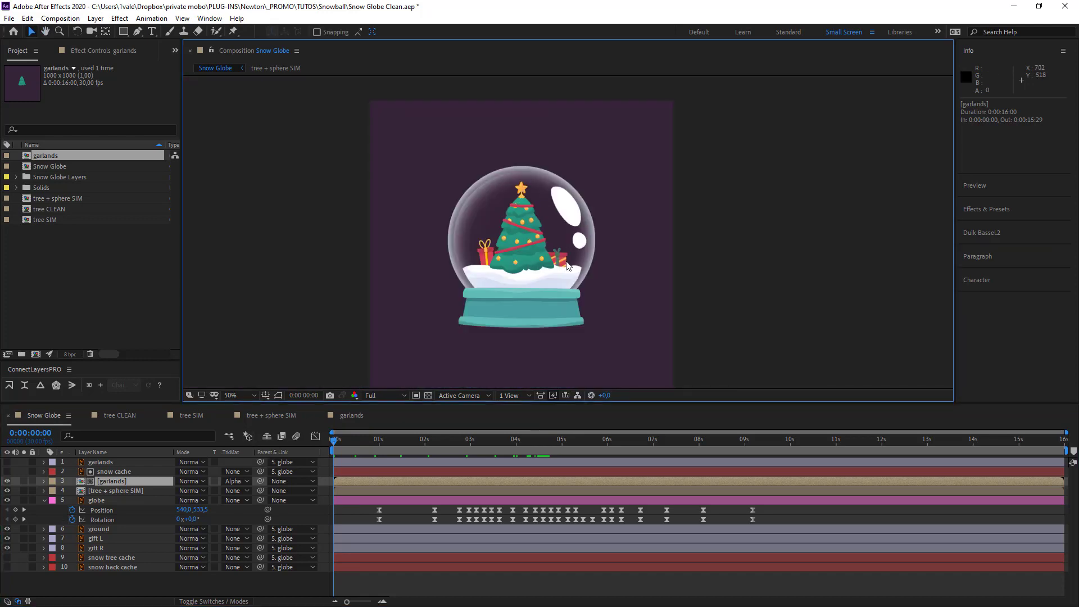
key(space)
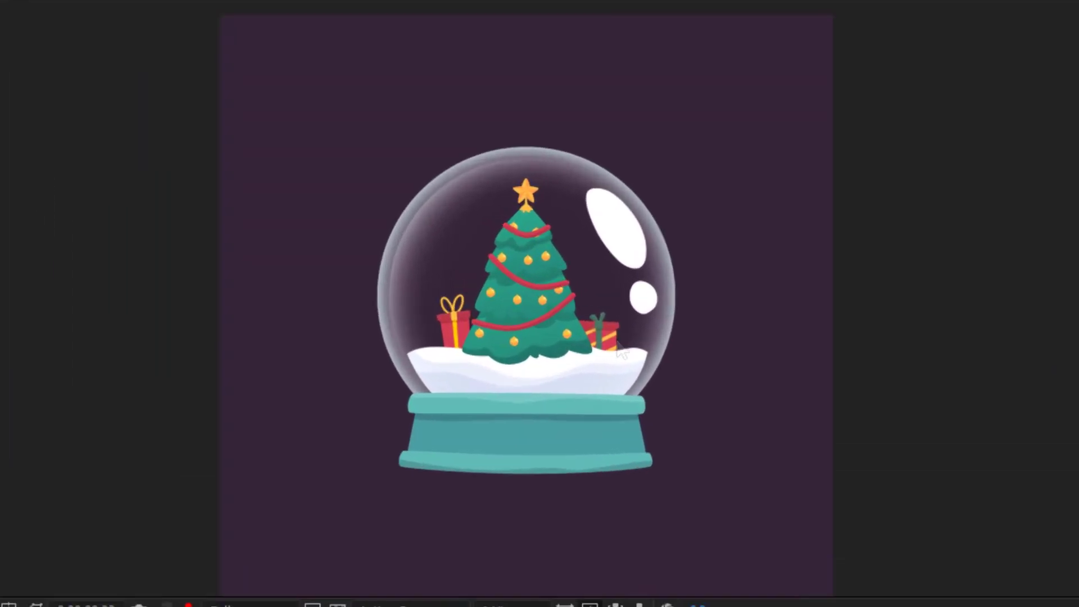